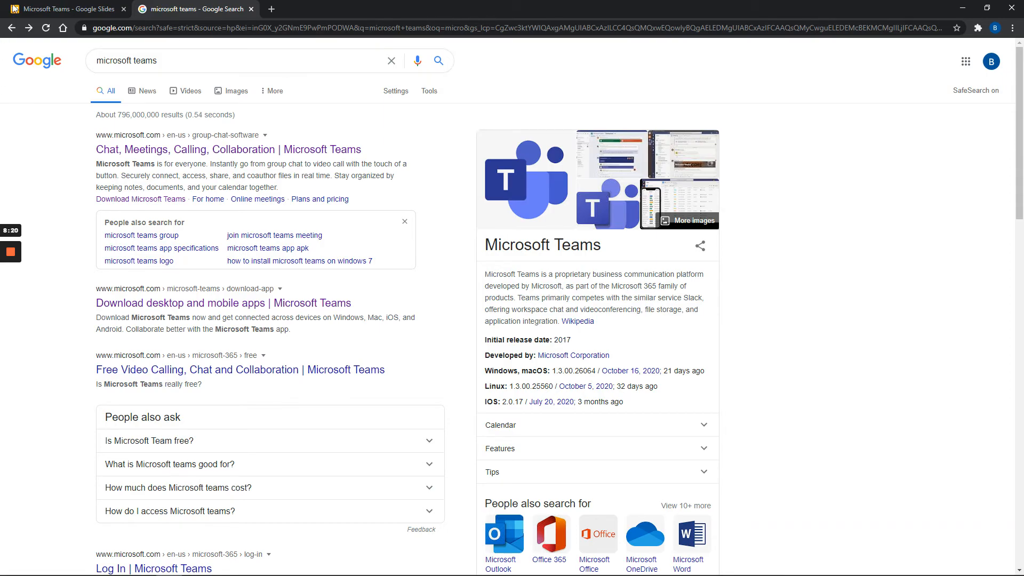
# Go from the Microsoft Teams search result to the Teams page and choose 'Sign up for free'
pyautogui.click(122, 152)
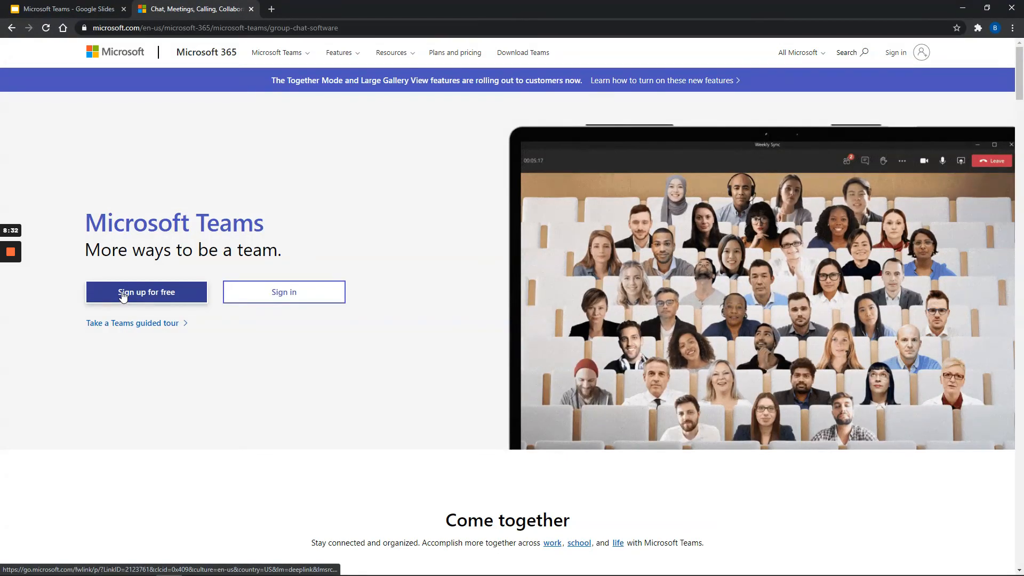
pyautogui.click(122, 297)
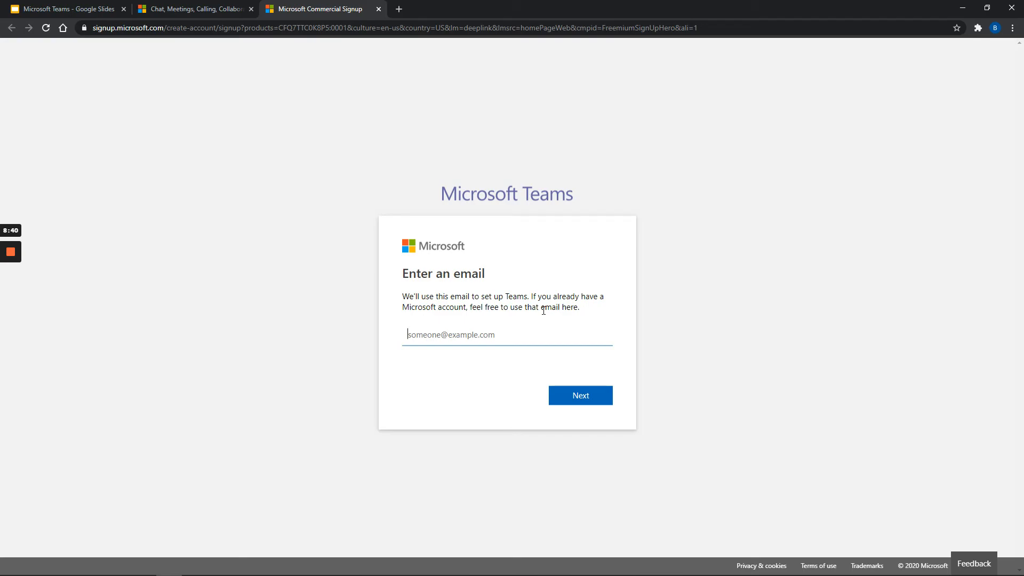
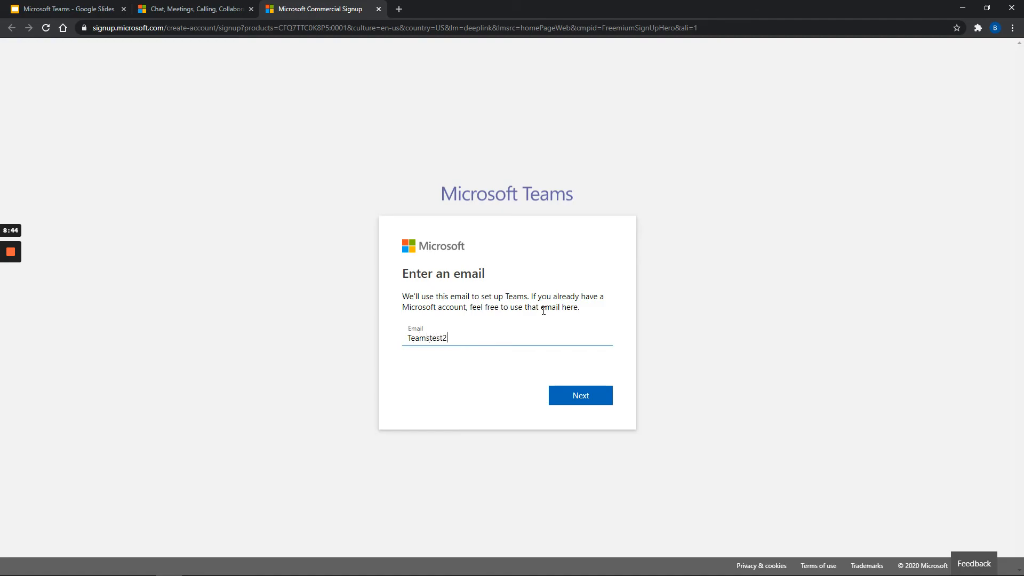
# Enter the new account's e-mail address and choose 'Business or organization' as the Teams use
pyautogui.press('Return')
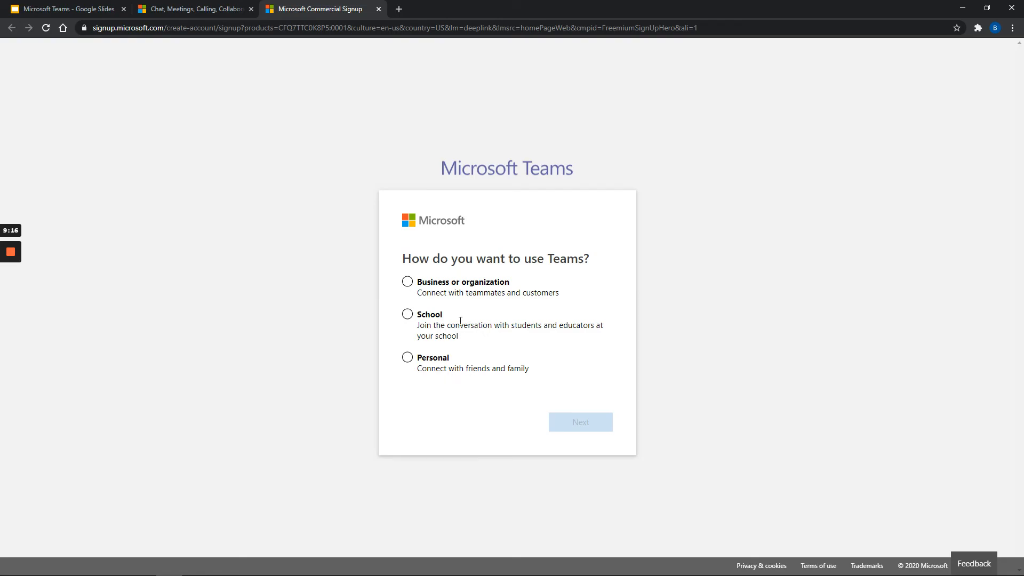
pyautogui.click(408, 284)
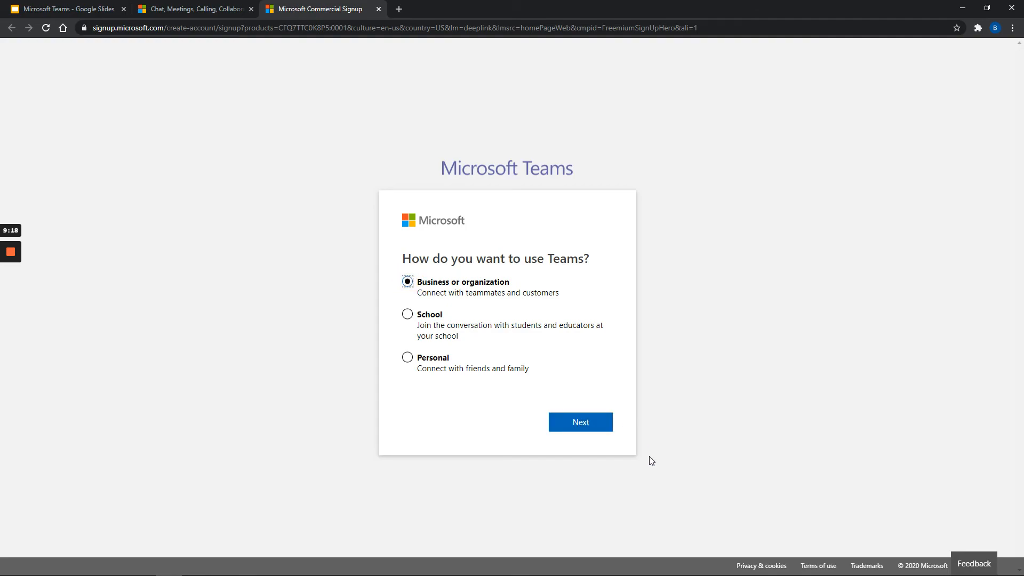
pyautogui.click(558, 426)
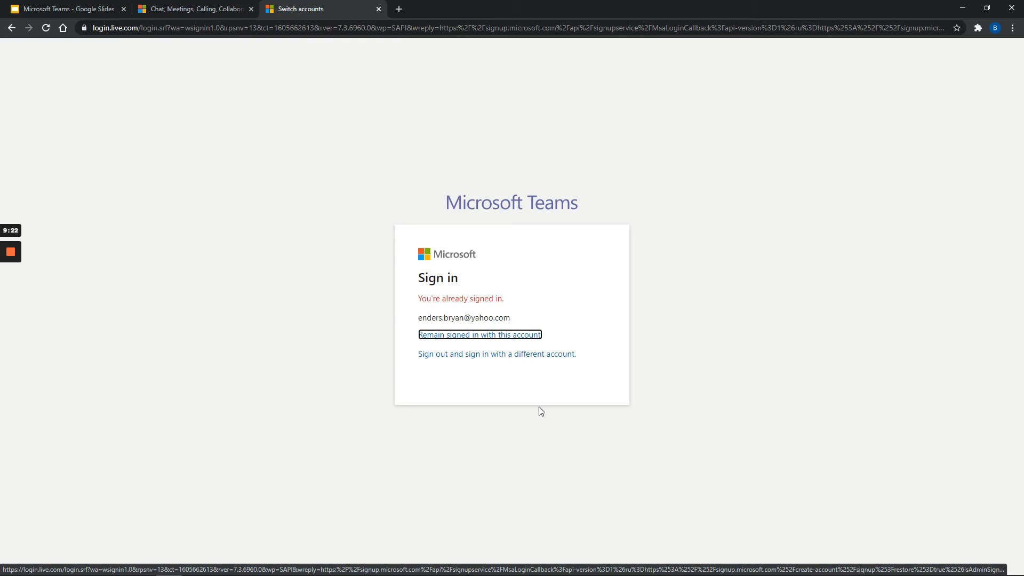
# Sign out of the existing account and create a new Microsoft account with a password
pyautogui.click(500, 357)
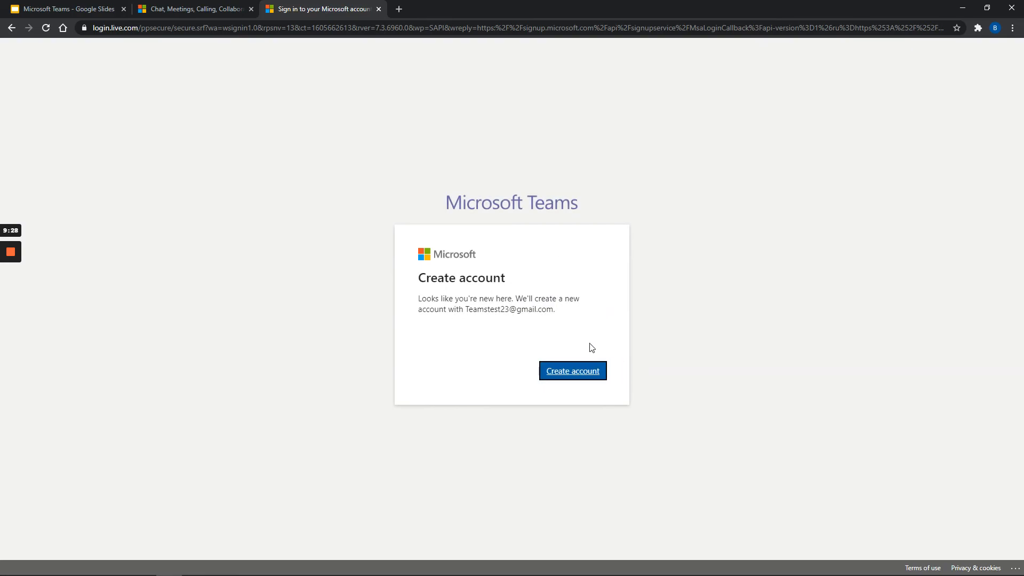
pyautogui.click(586, 372)
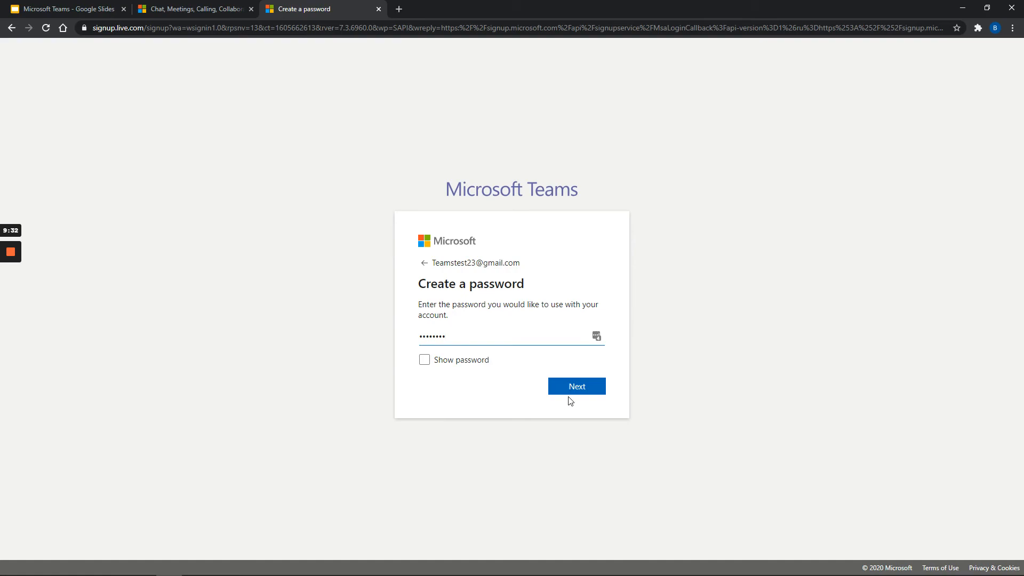
pyautogui.click(569, 389)
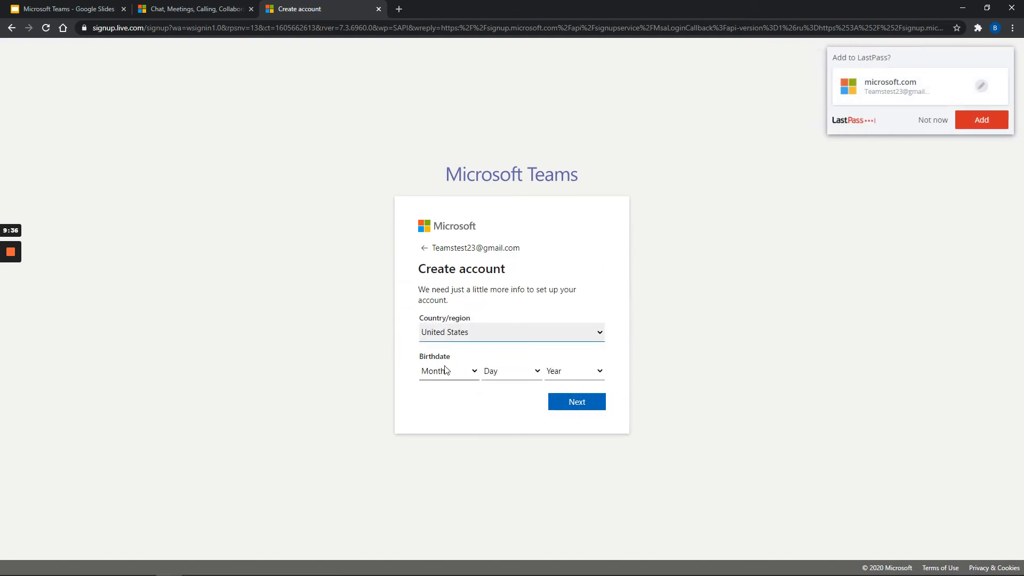
pyautogui.click(460, 377)
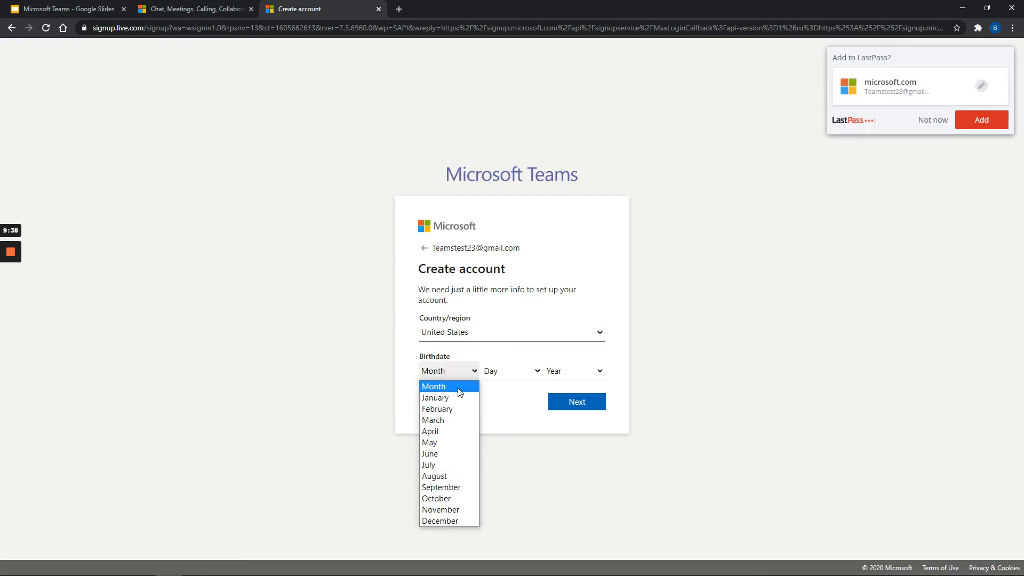
pyautogui.click(456, 419)
pyautogui.click(497, 374)
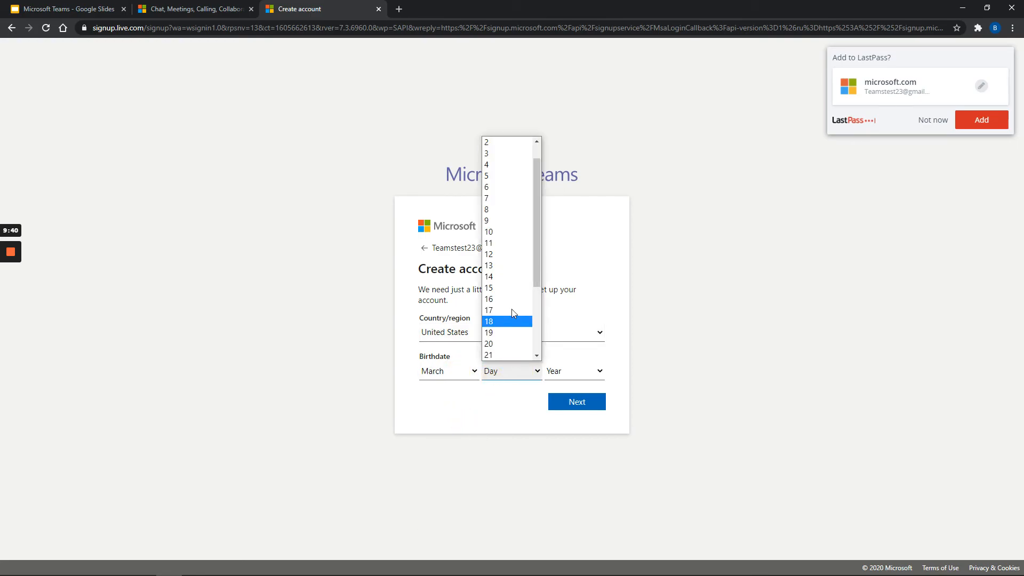
pyautogui.click(494, 151)
pyautogui.click(588, 368)
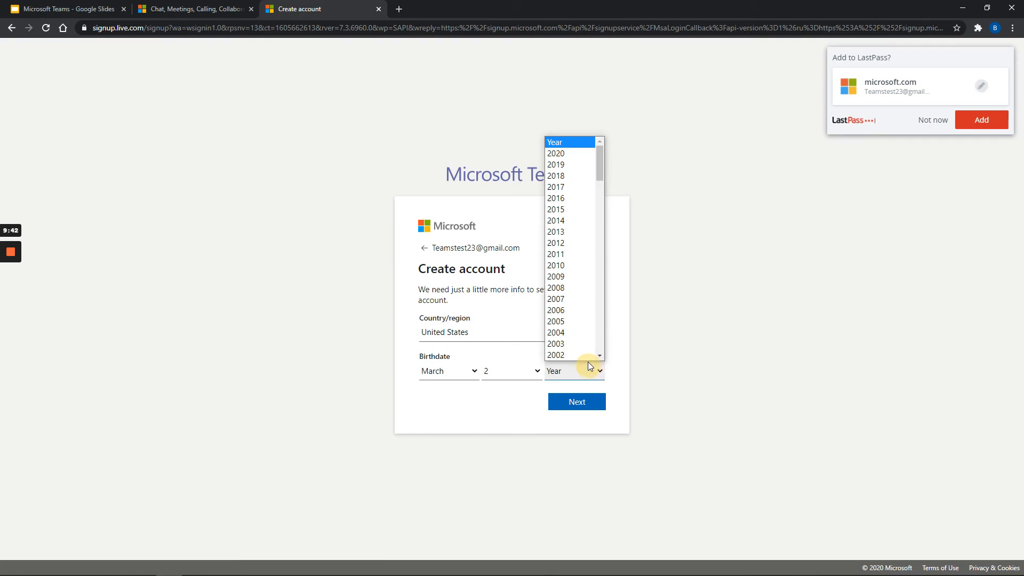
pyautogui.scroll(-5, 578, 264)
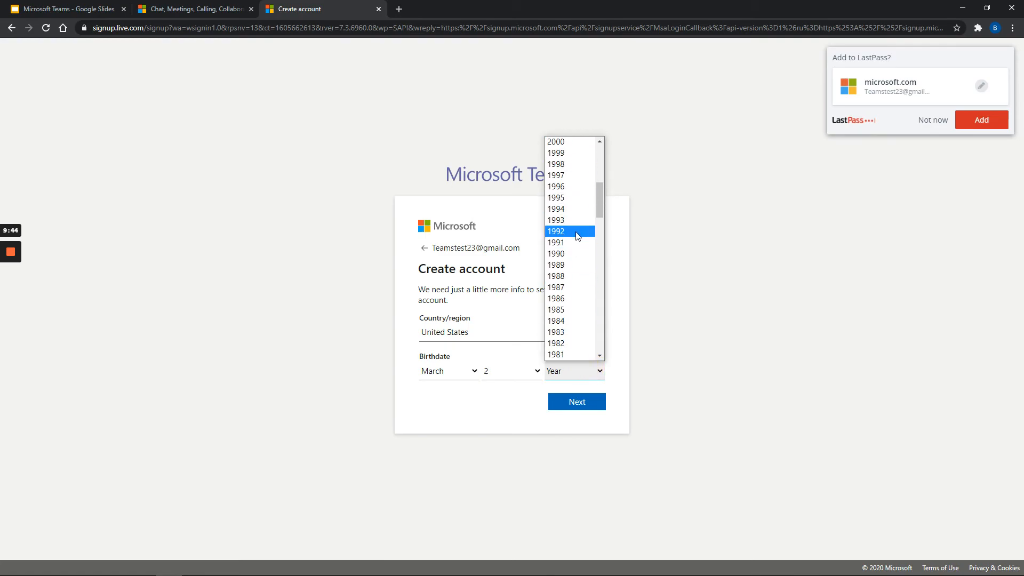
pyautogui.click(577, 231)
pyautogui.click(577, 403)
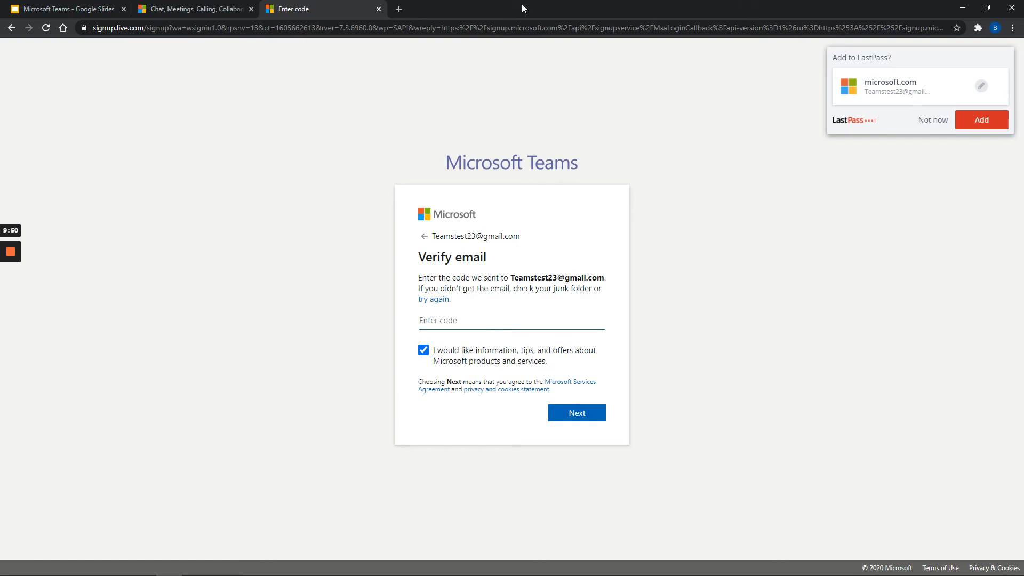
# Decline Microsoft offers emails, submit the emailed verification code, and dismiss the password-save prompt
pyautogui.click(401, 10)
pyautogui.moveTo(410, 10); pyautogui.dragTo(779, 121)
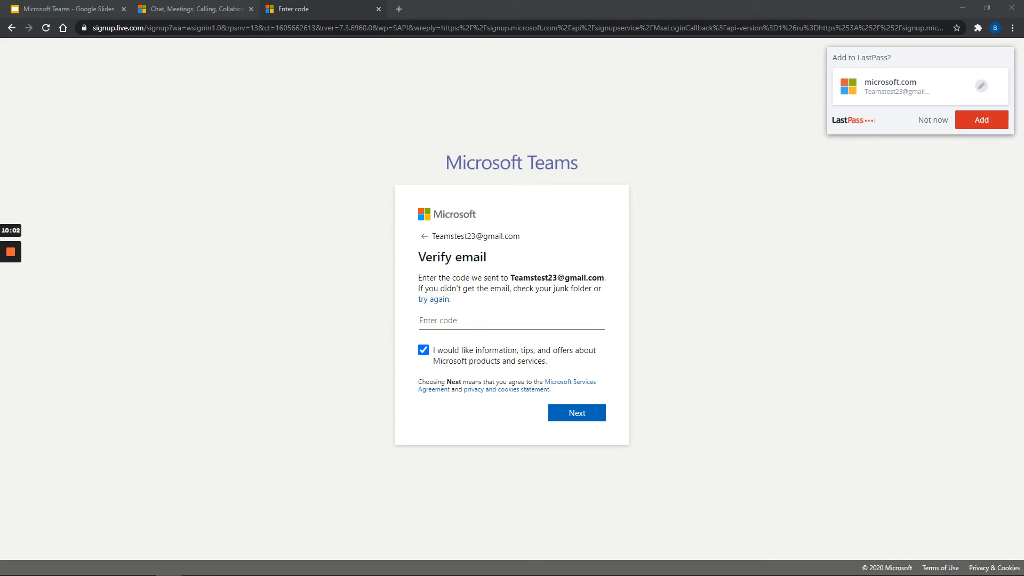
pyautogui.click(425, 351)
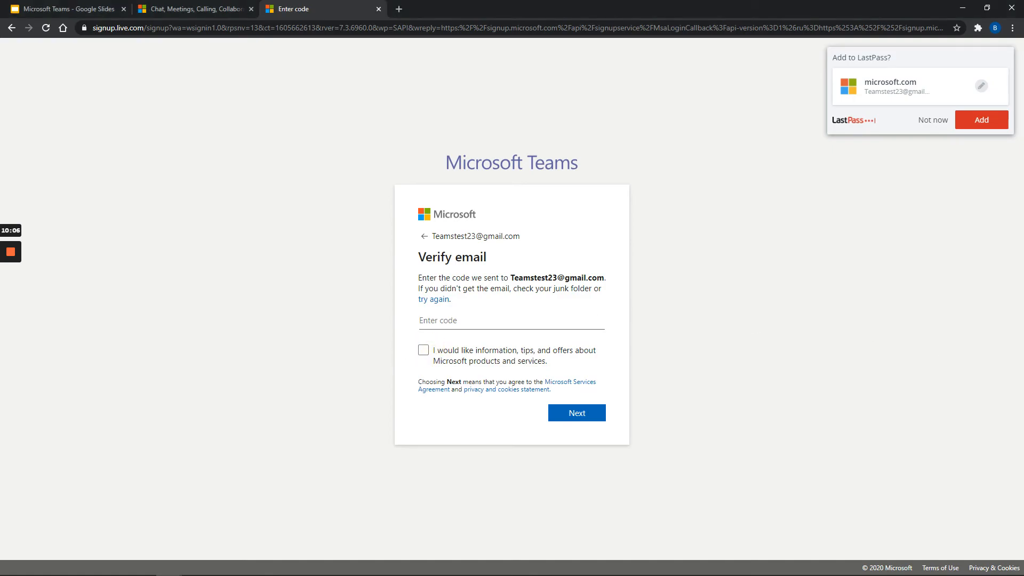
pyautogui.click(389, 383)
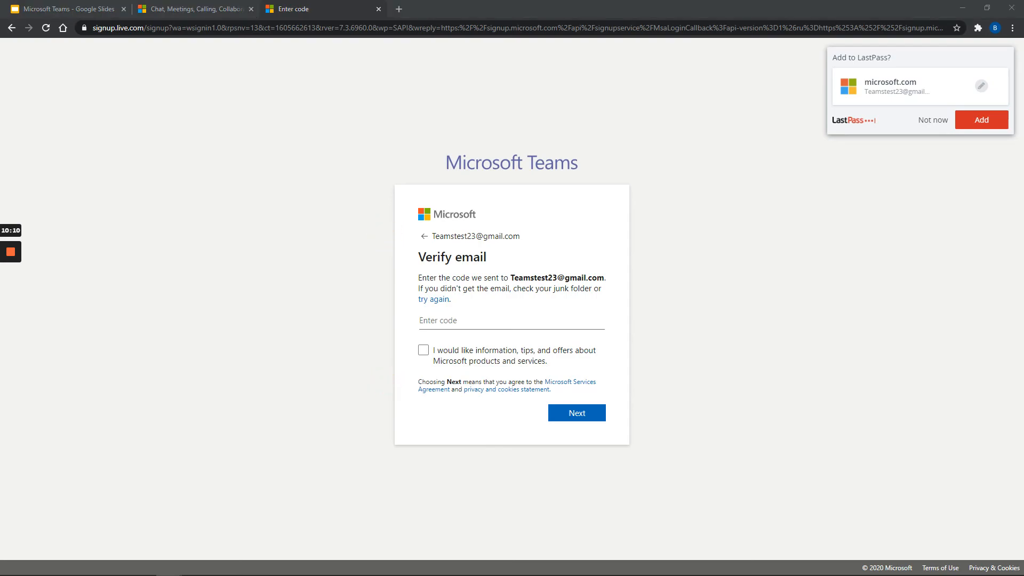
pyautogui.click(502, 319)
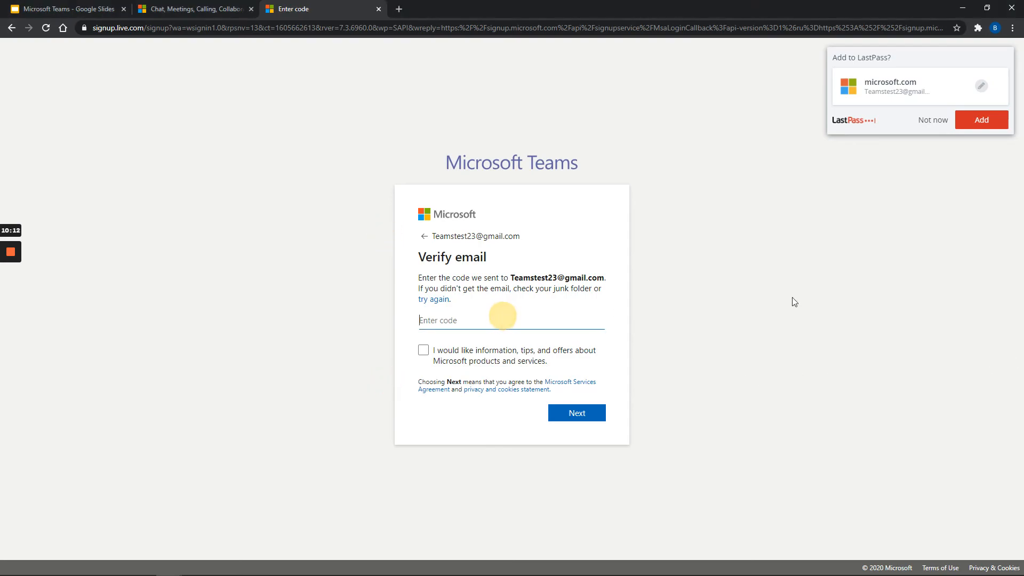
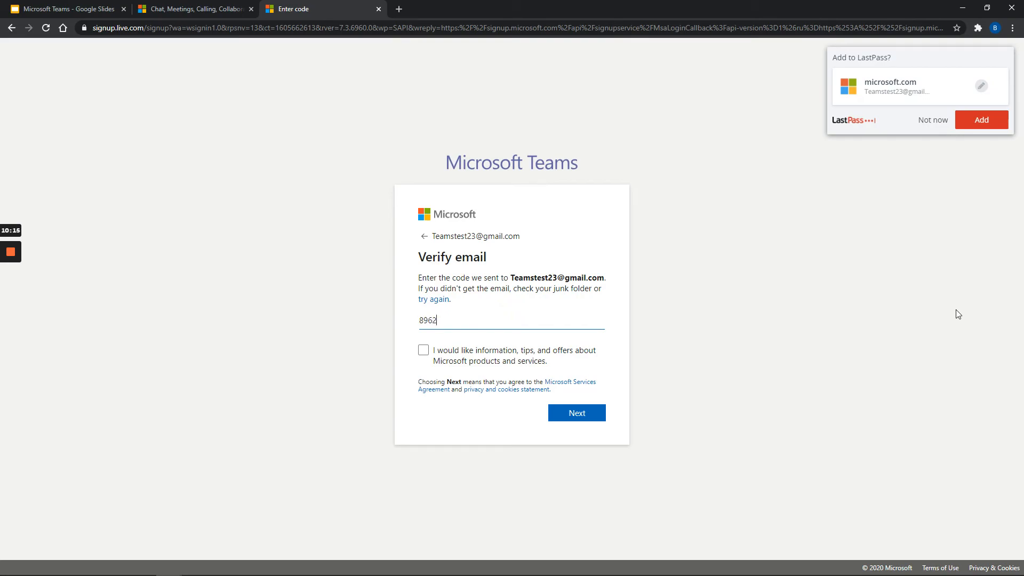
pyautogui.press('Return')
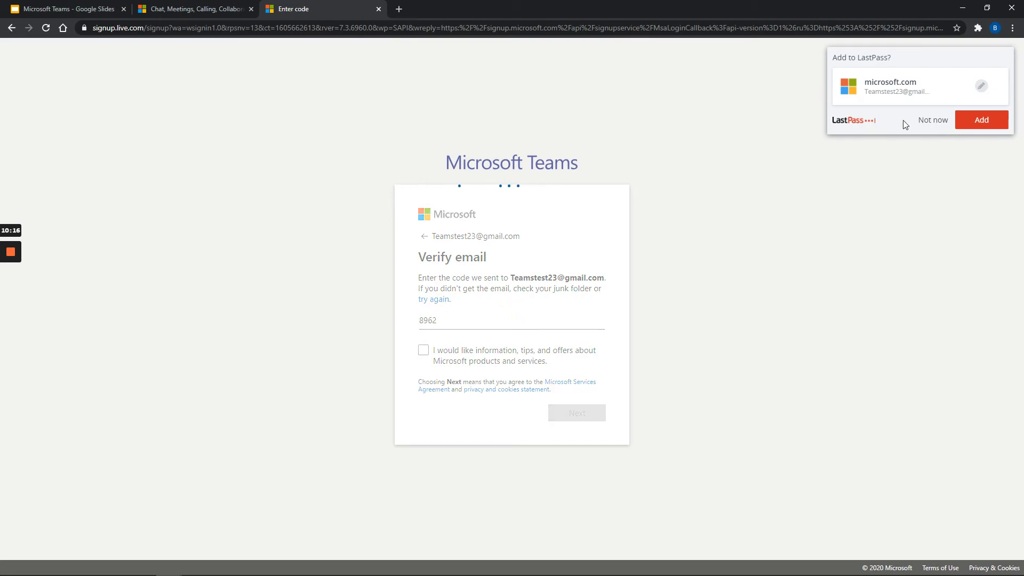
pyautogui.click(924, 120)
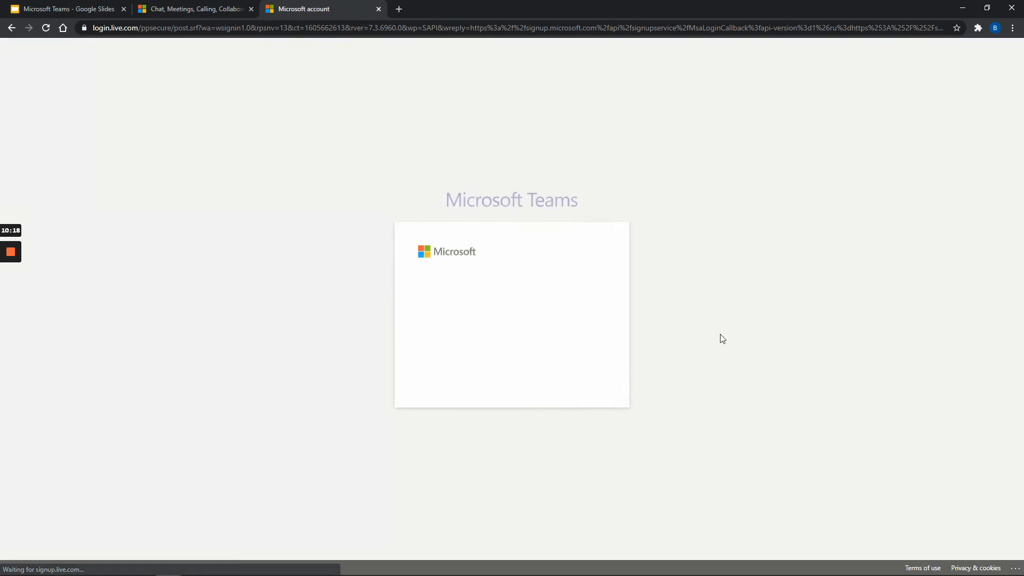
# Stay signed in, enter the user's first and last name with company 'Test Team', and finish setup
pyautogui.click(591, 384)
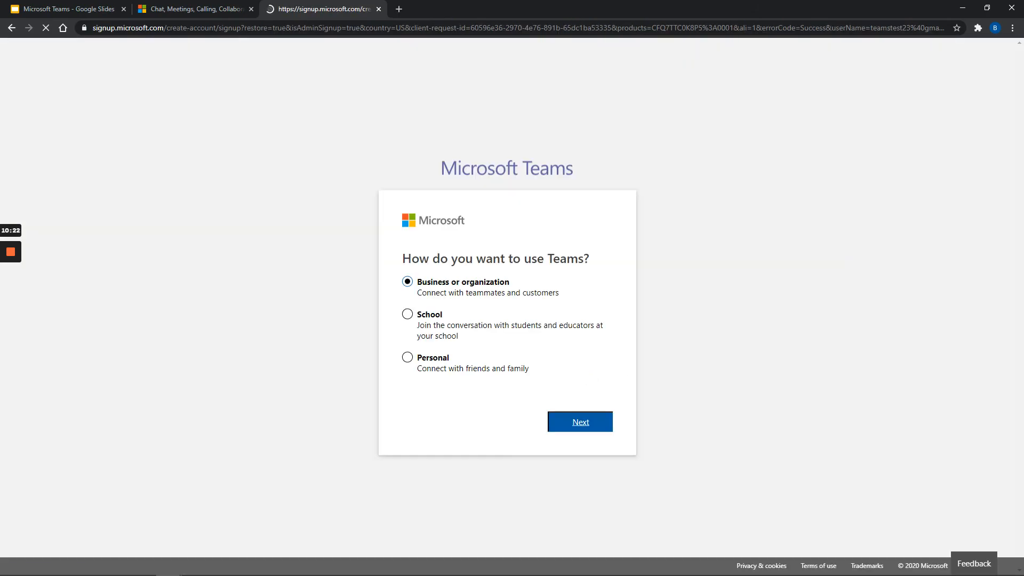
pyautogui.click(580, 422)
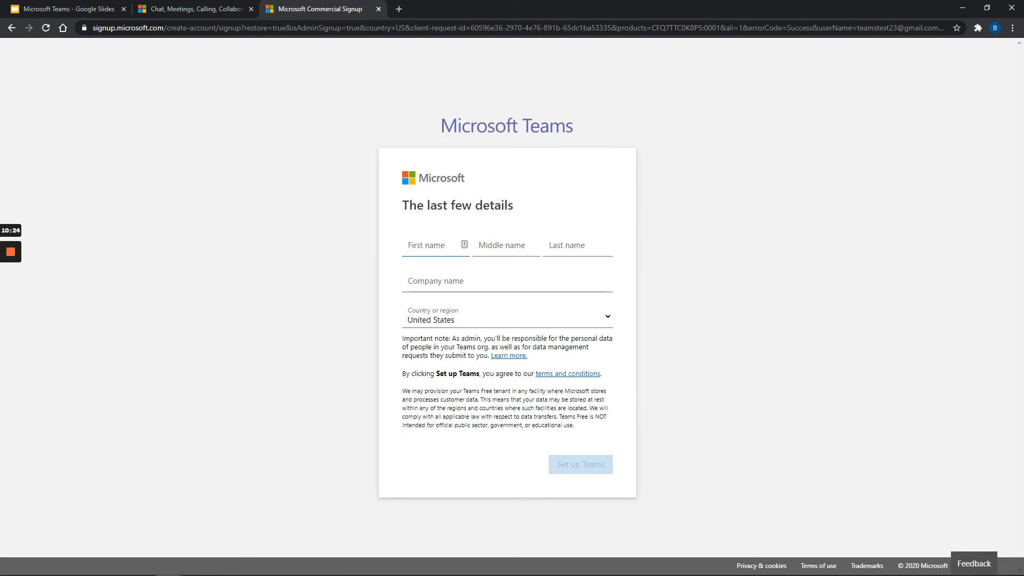
pyautogui.press('Tab')
pyautogui.press('Tab')
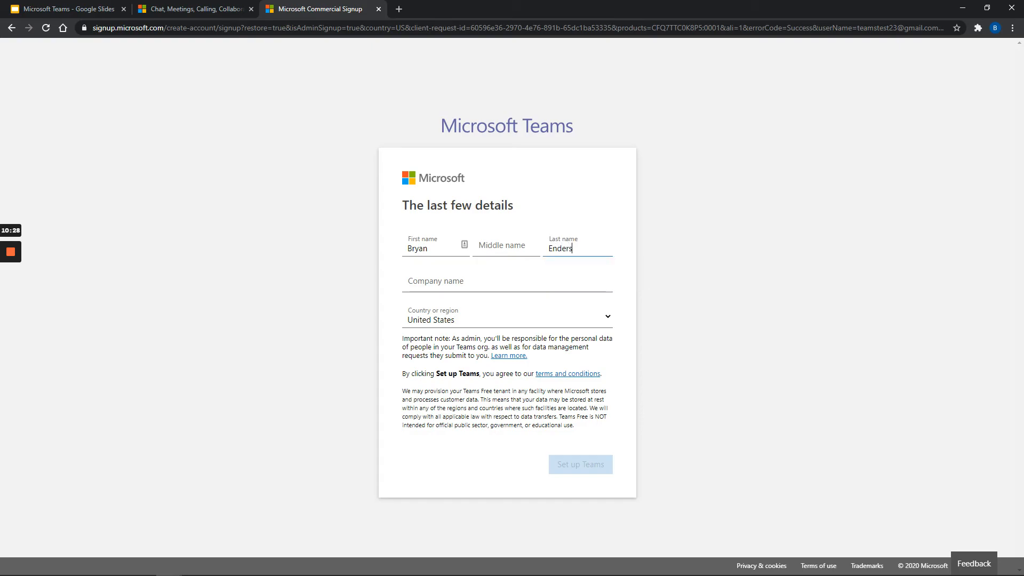
pyautogui.press('Tab')
pyautogui.write('Tea')
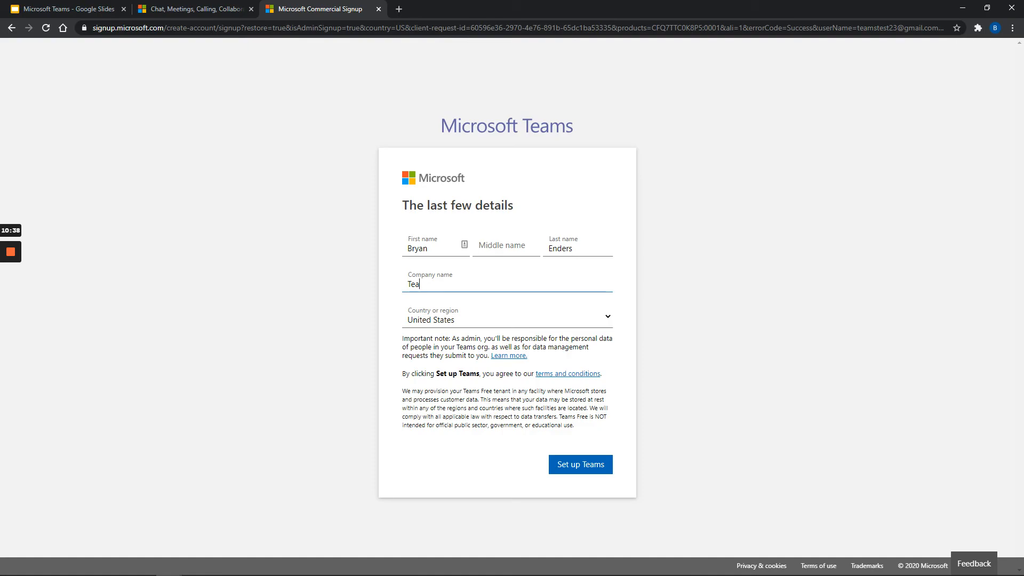
pyautogui.press('BackSpace')
pyautogui.write('st Team')
pyautogui.click(599, 468)
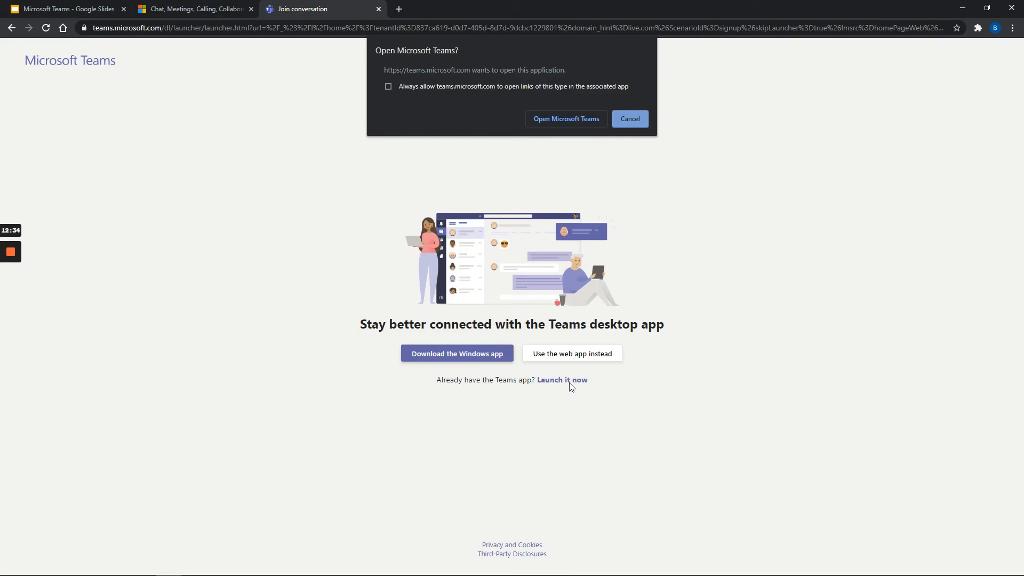
# Open the Teams desktop app, centre its sign-in window, and submit the account's e-mail address
pyautogui.click(548, 120)
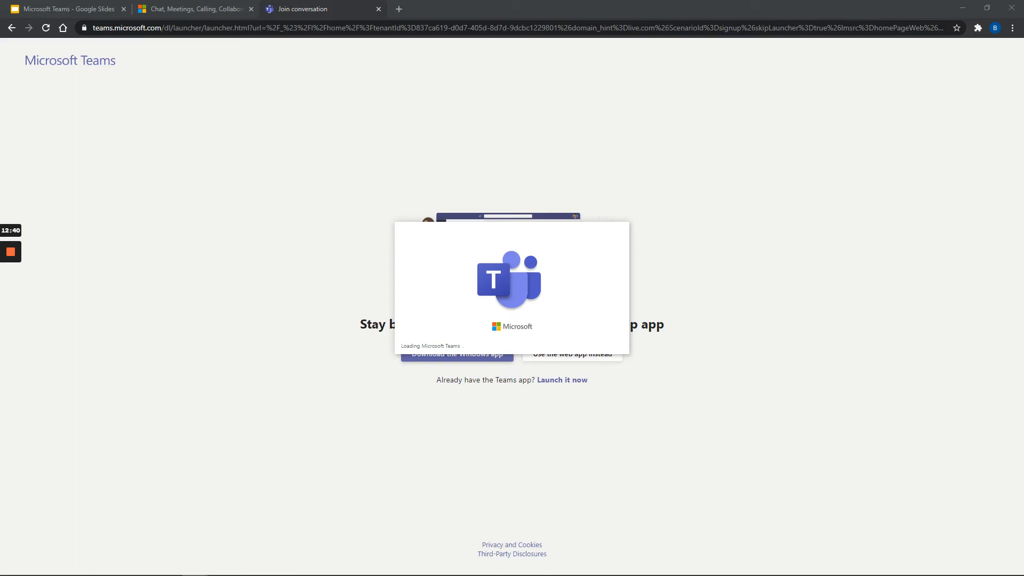
pyautogui.moveTo(857, 91); pyautogui.dragTo(393, 69)
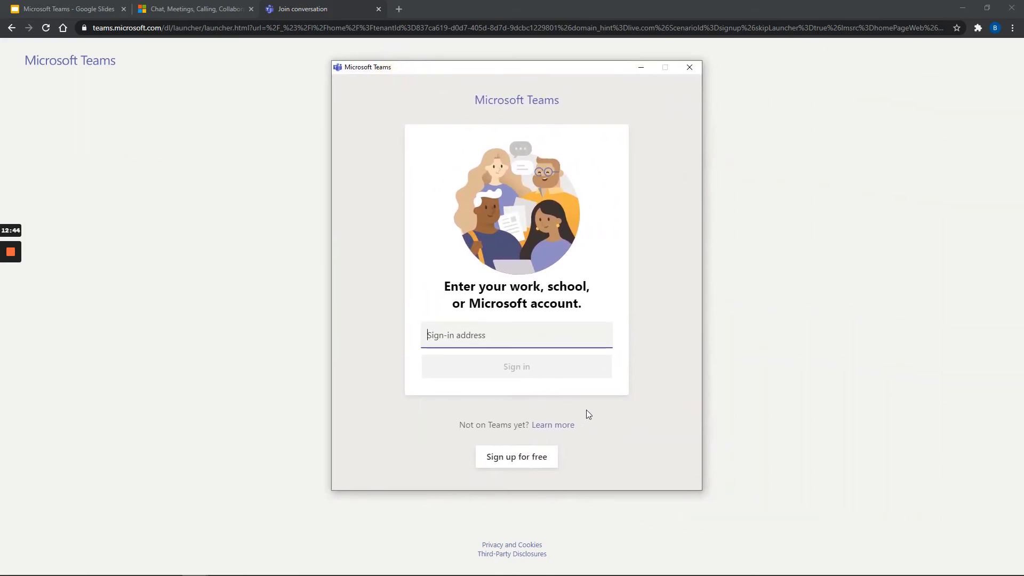
pyautogui.press('Return')
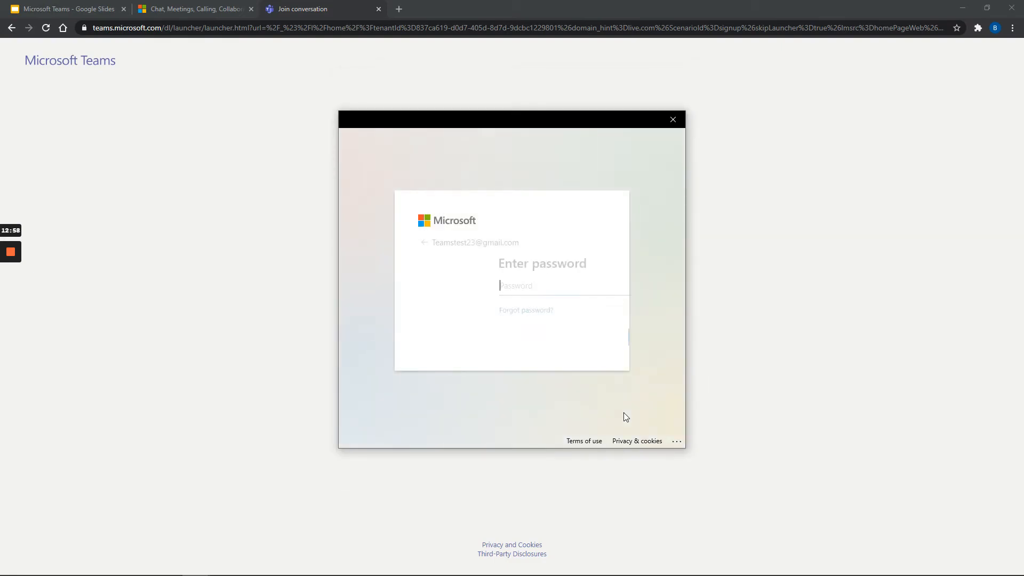
# Enter the account password, then retype it after the incorrect-password error to sign in
pyautogui.write('•')
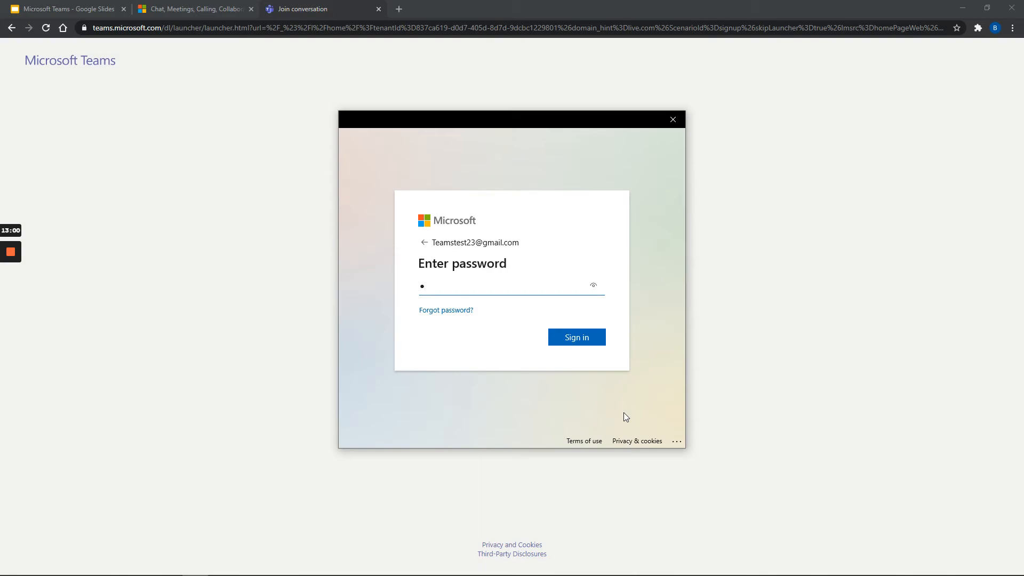
pyautogui.write('•••••••')
pyautogui.press('Return')
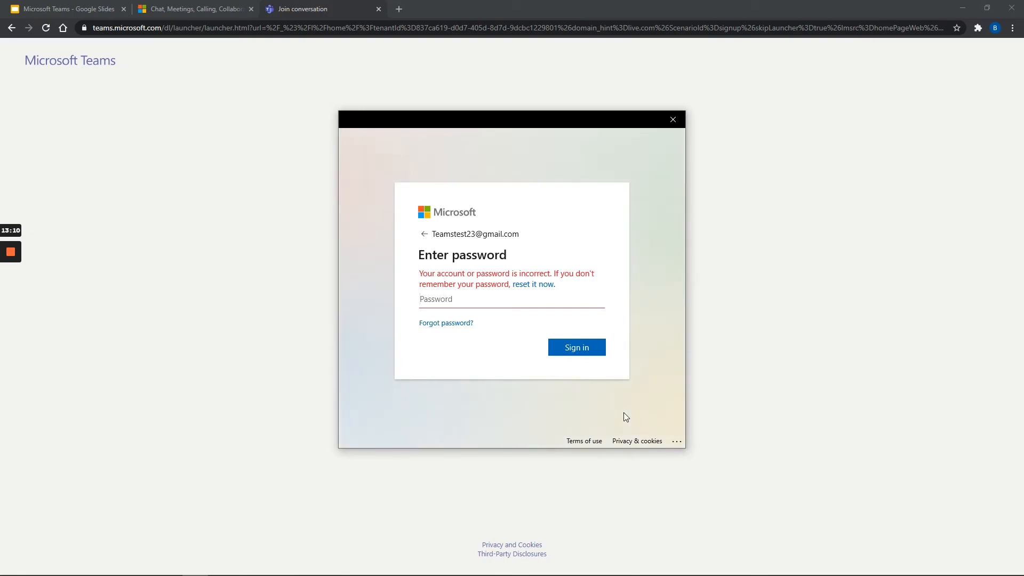
pyautogui.moveTo(8, 258)
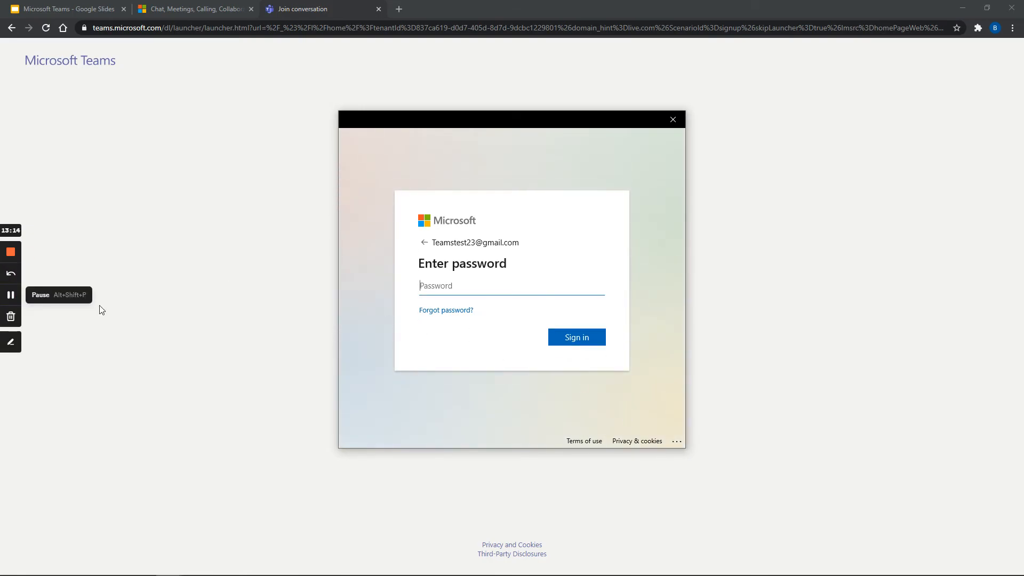
pyautogui.click(501, 287)
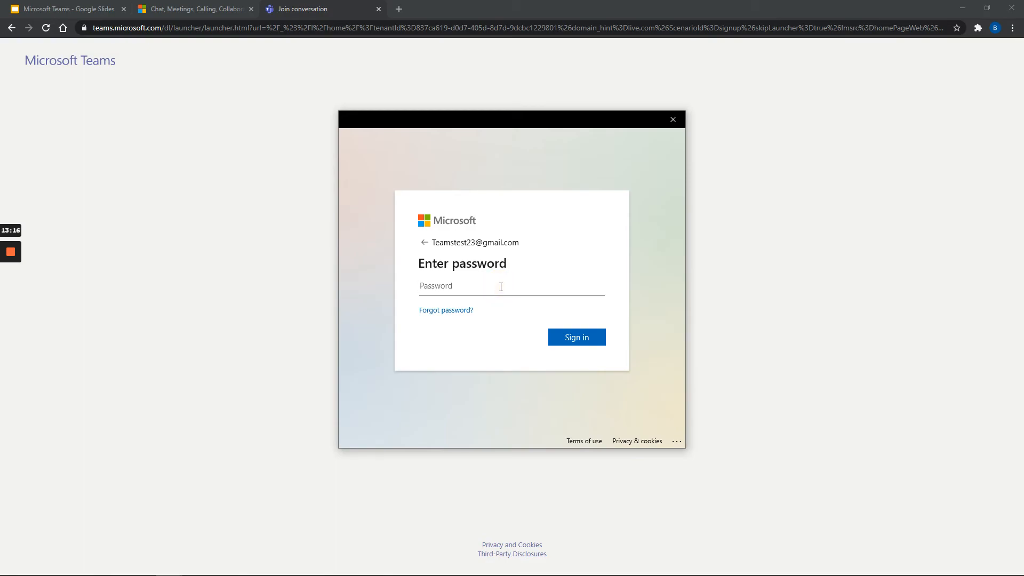
pyautogui.write('•••••')
pyautogui.write('****')
pyautogui.press('Return')
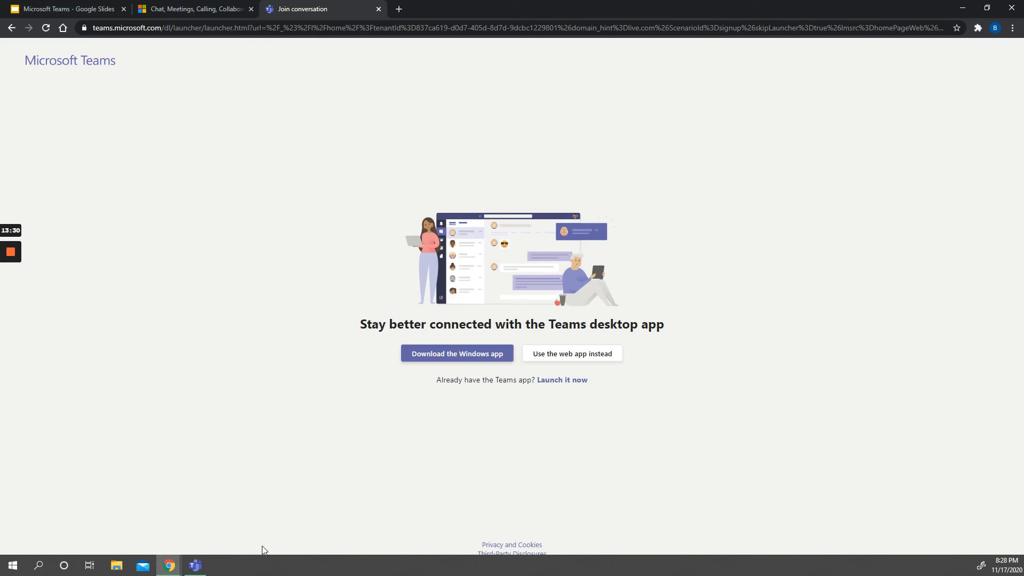
# Maximize the Teams welcome window and continue into the Test Team organisation
pyautogui.click(195, 566)
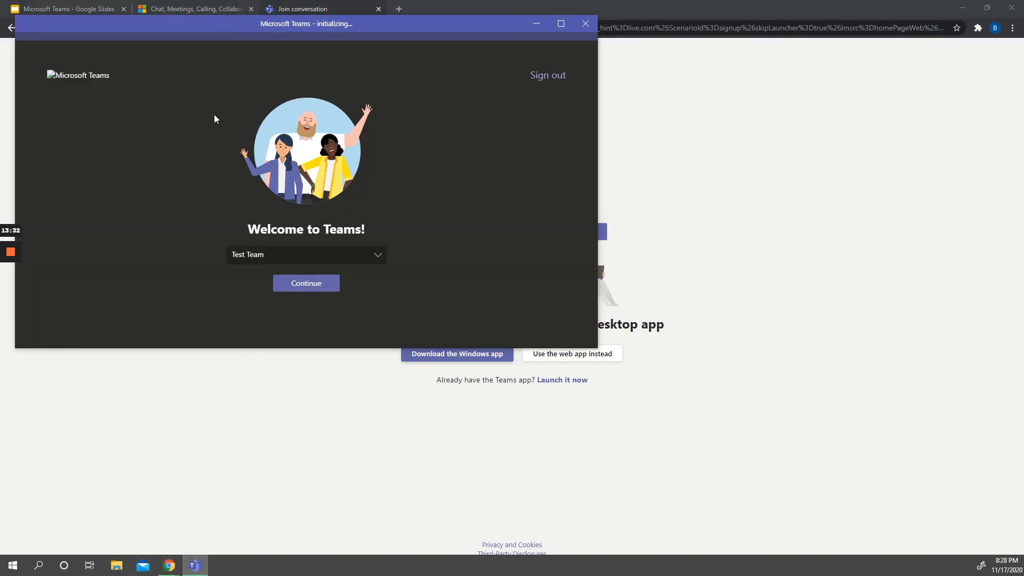
pyautogui.click(561, 24)
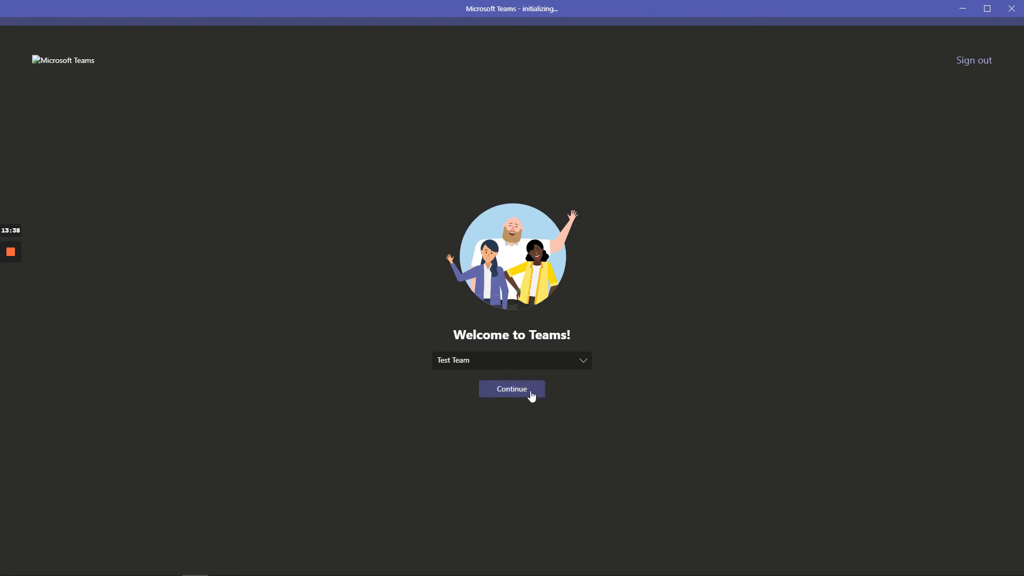
pyautogui.click(497, 390)
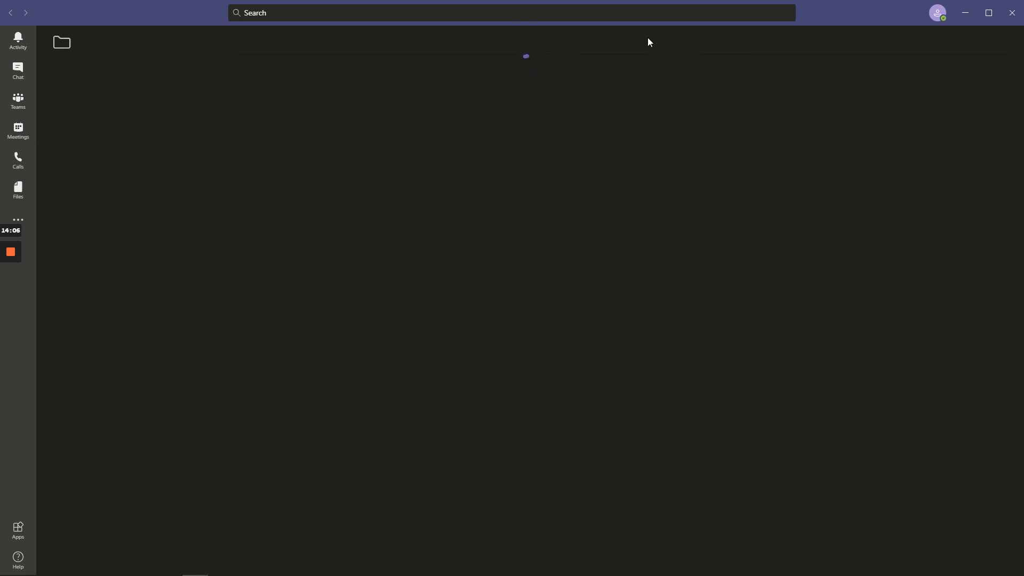
# Switch to the Teams area showing Join or create a team, briefly checking the profile menu
pyautogui.click(297, 112)
pyautogui.click(18, 100)
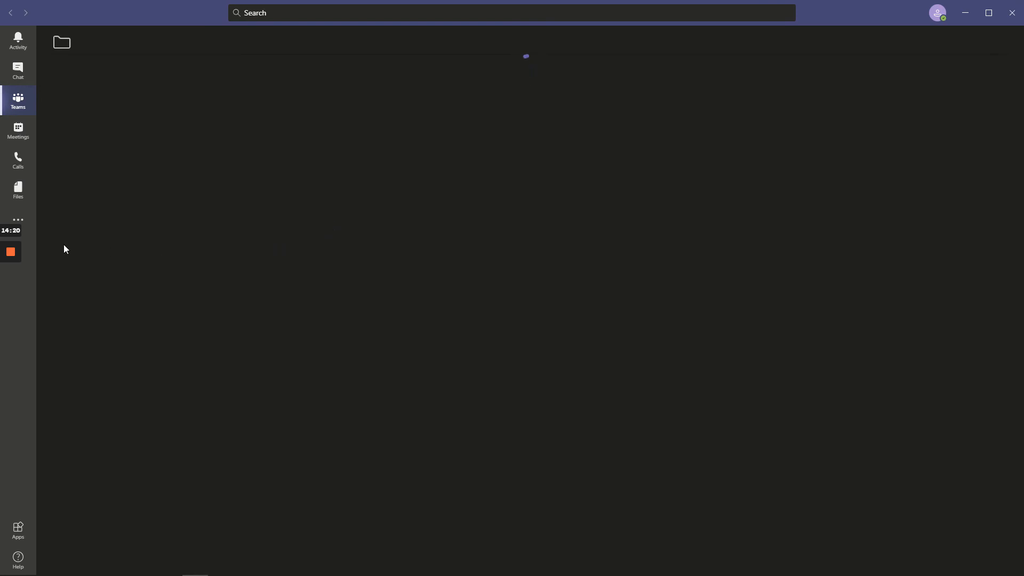
pyautogui.moveTo(17, 257)
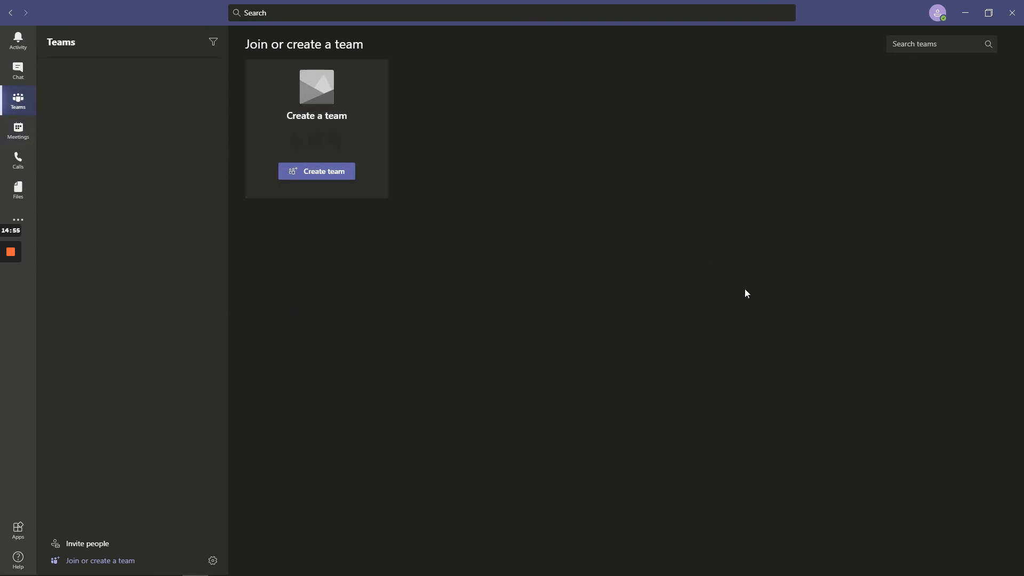
pyautogui.click(937, 14)
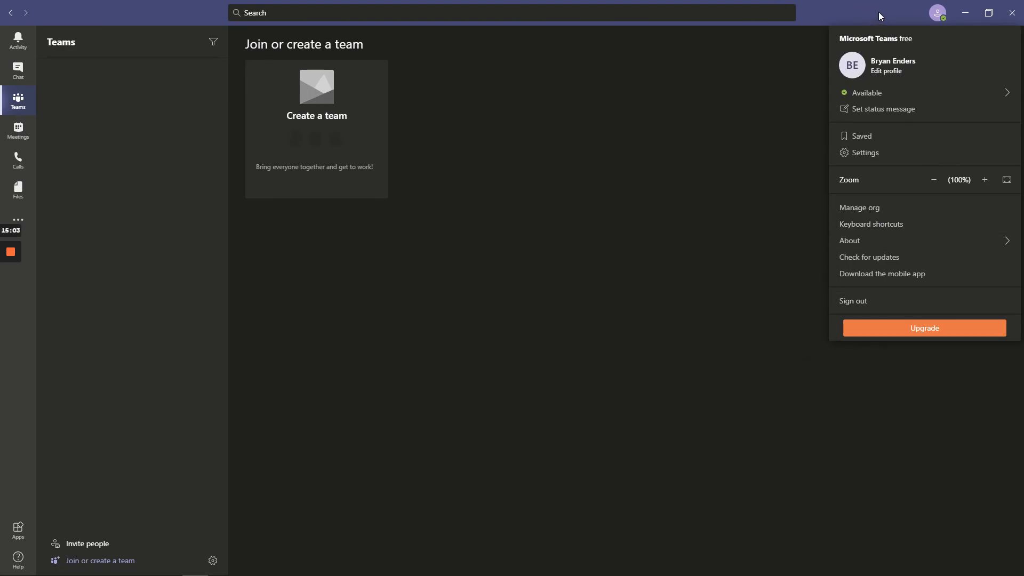
pyautogui.click(937, 13)
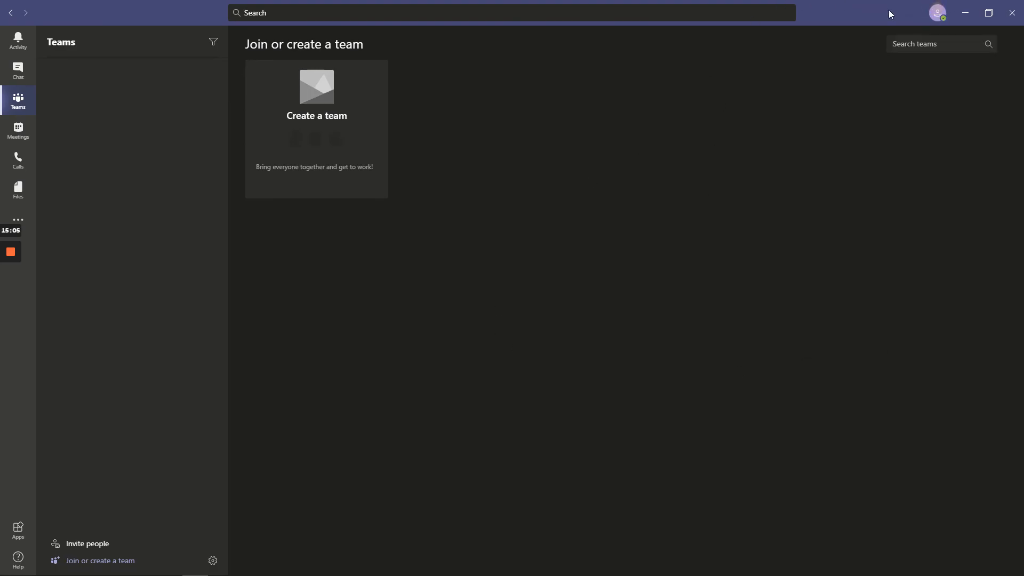
# Choose Create team and build it From scratch to reach the Private/Public/Org-wide choice
pyautogui.moveTo(343, 128)
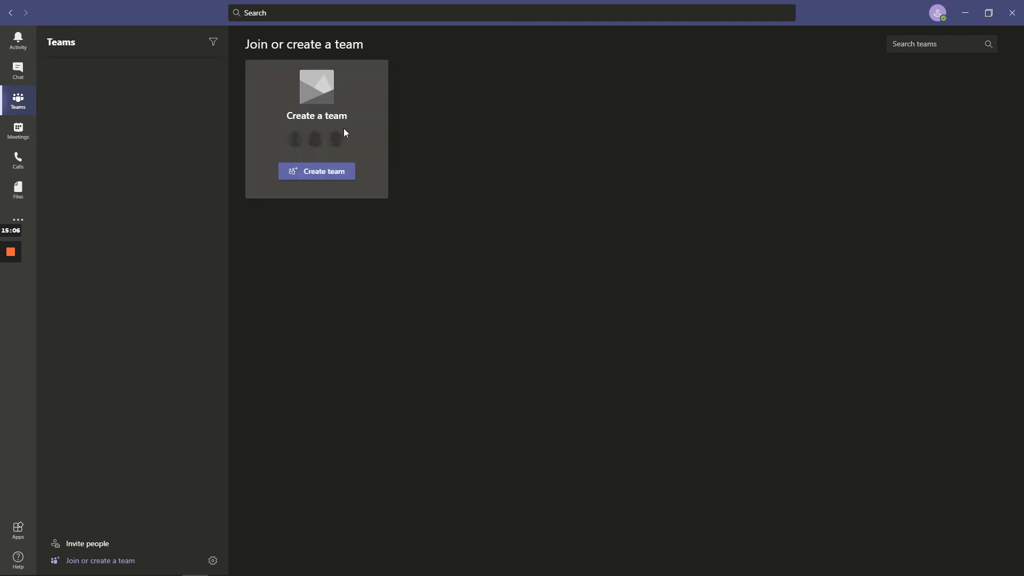
pyautogui.click(341, 180)
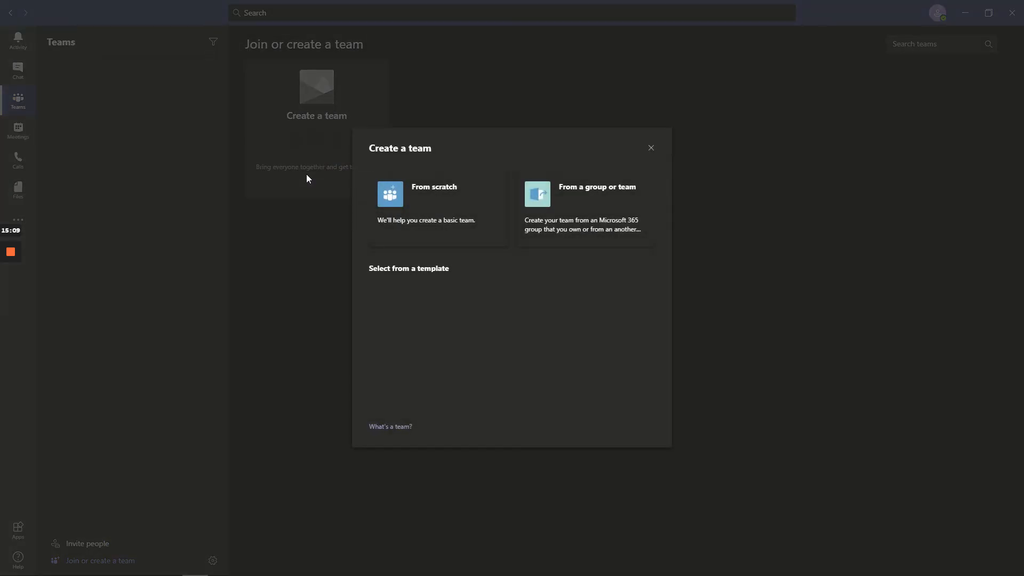
pyautogui.scroll(10, 510, 342)
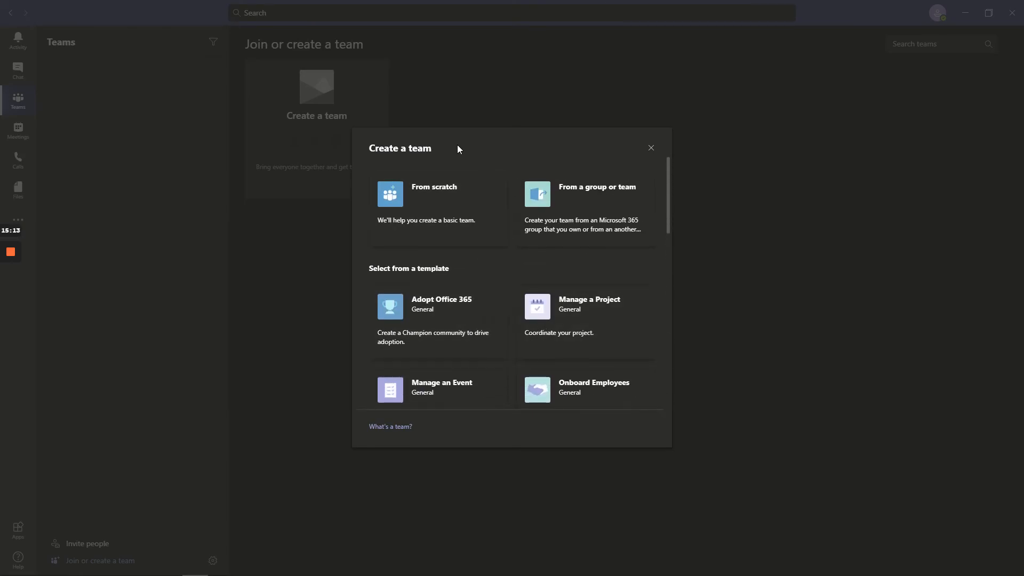
pyautogui.click(448, 214)
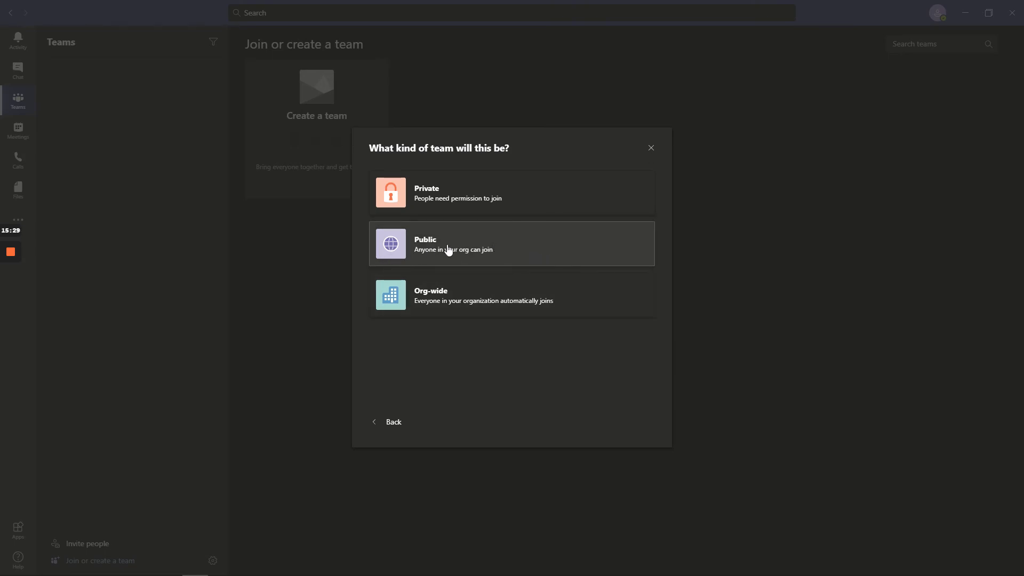
# Create a public team named 'Test Team', correcting the stray trailing 's' in the name
pyautogui.click(581, 240)
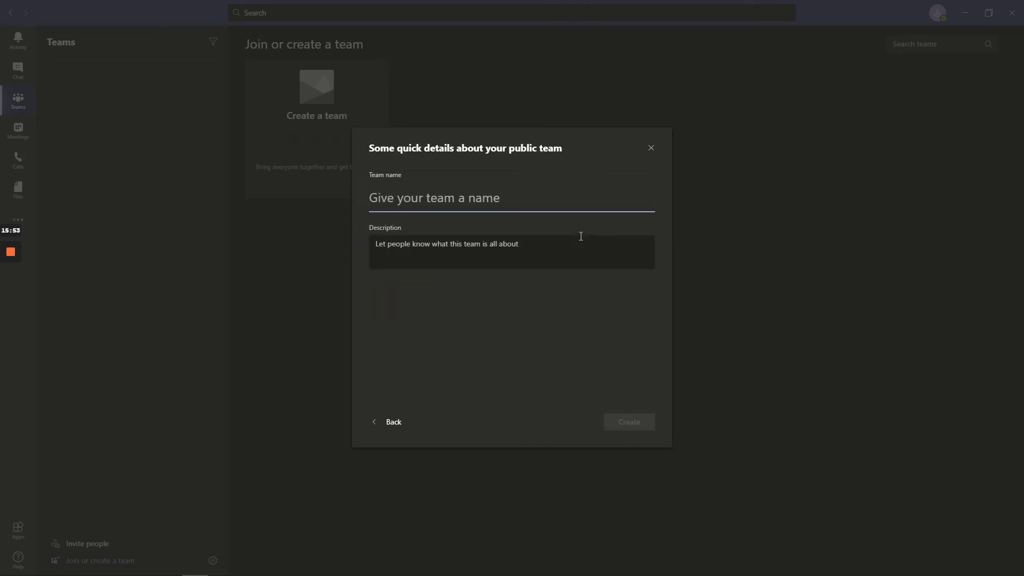
pyautogui.write('Test Team')
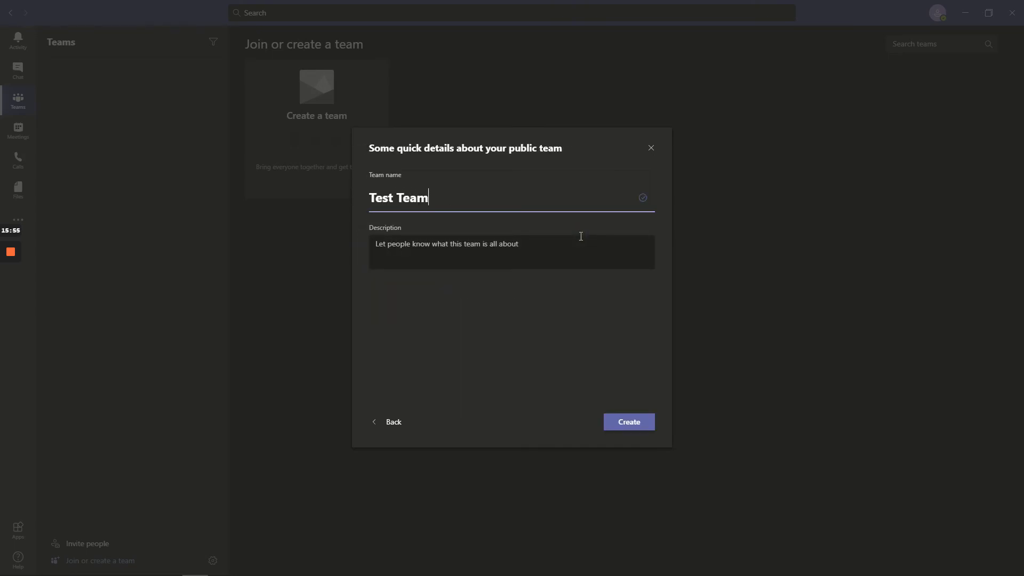
pyautogui.write('s')
pyautogui.press('BackSpace')
pyautogui.click(643, 422)
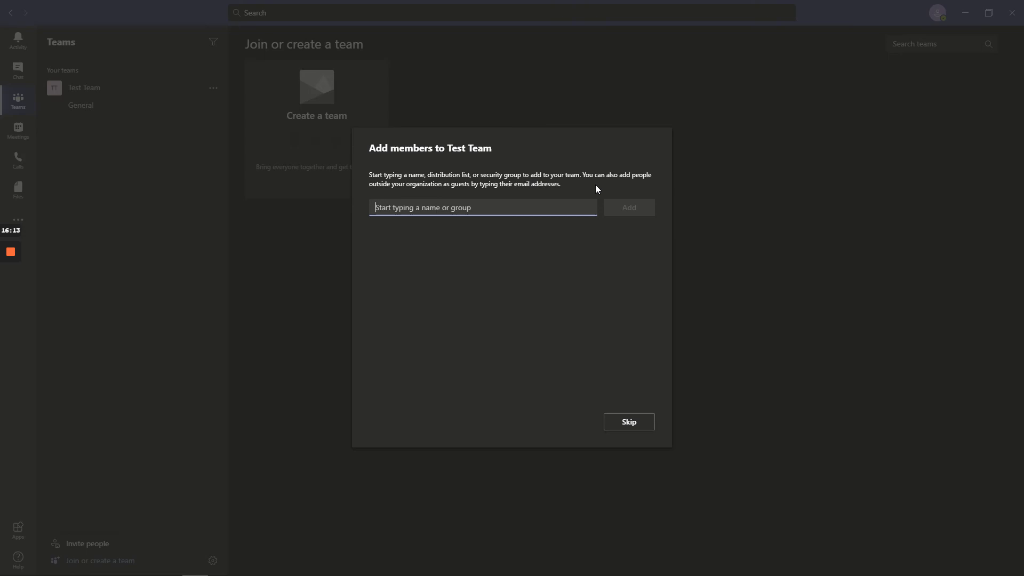
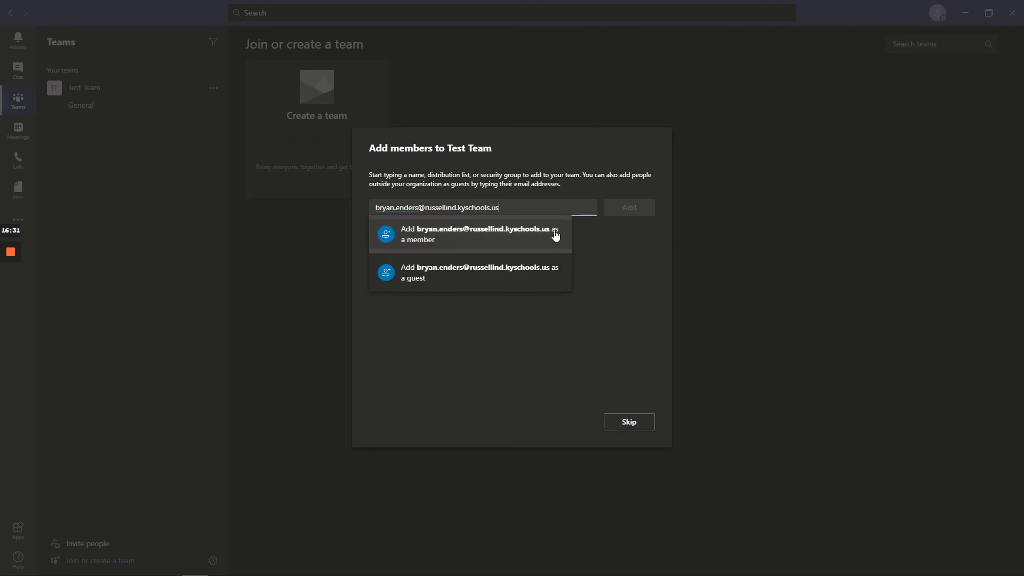
# Add the person's school e-mail address to Test Team as a member and close the dialog
pyautogui.click(483, 239)
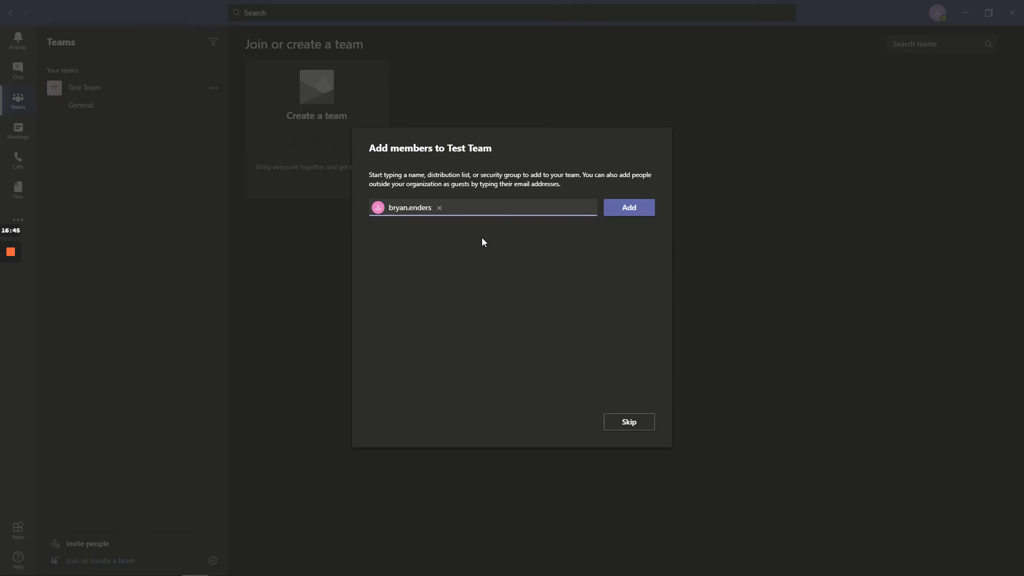
pyautogui.click(622, 215)
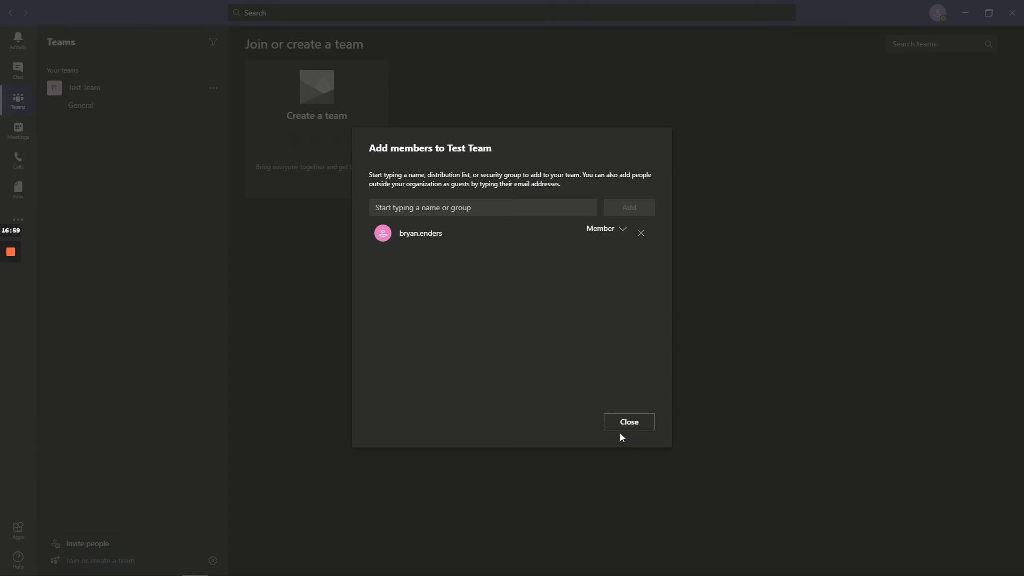
pyautogui.click(625, 422)
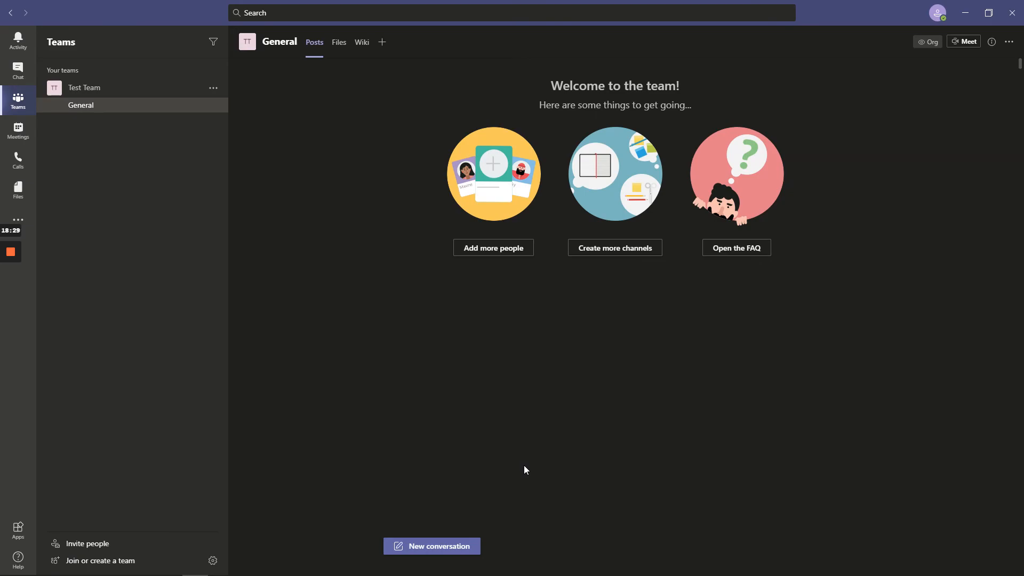
# Post a 'Hello!' conversation in General and dismiss the tags tip
pyautogui.click(462, 547)
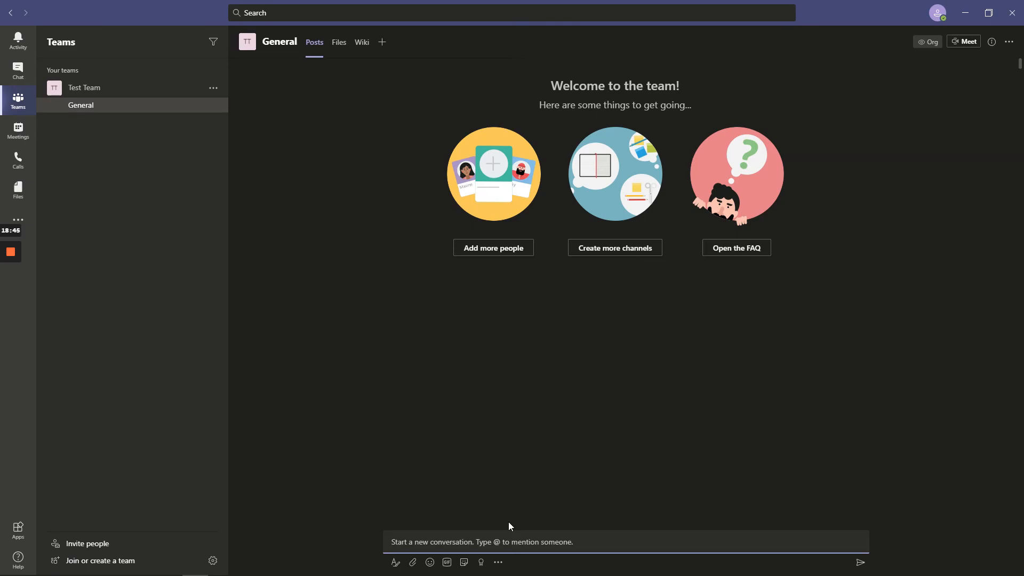
pyautogui.write('Hello')
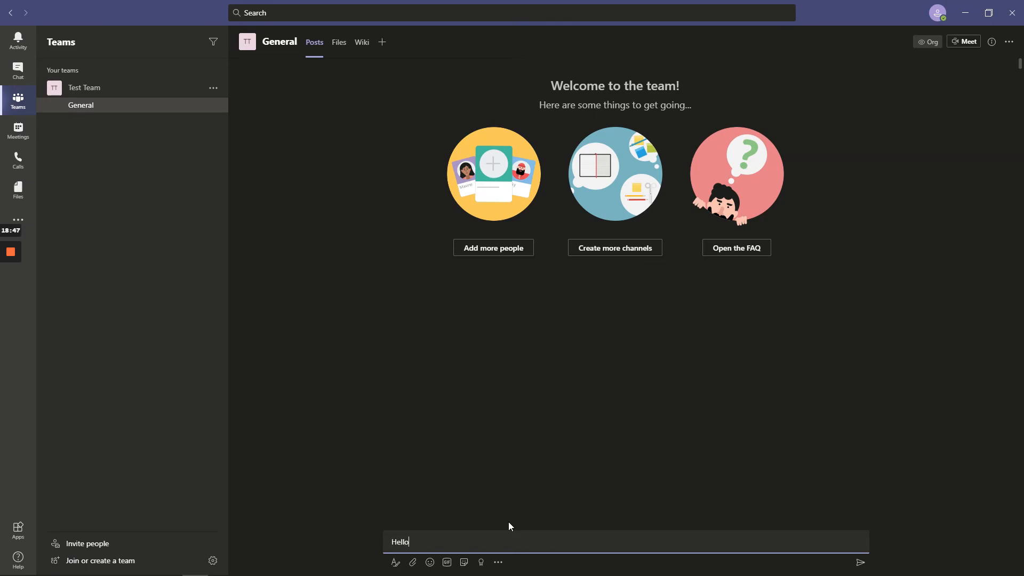
pyautogui.write('!')
pyautogui.press('Return')
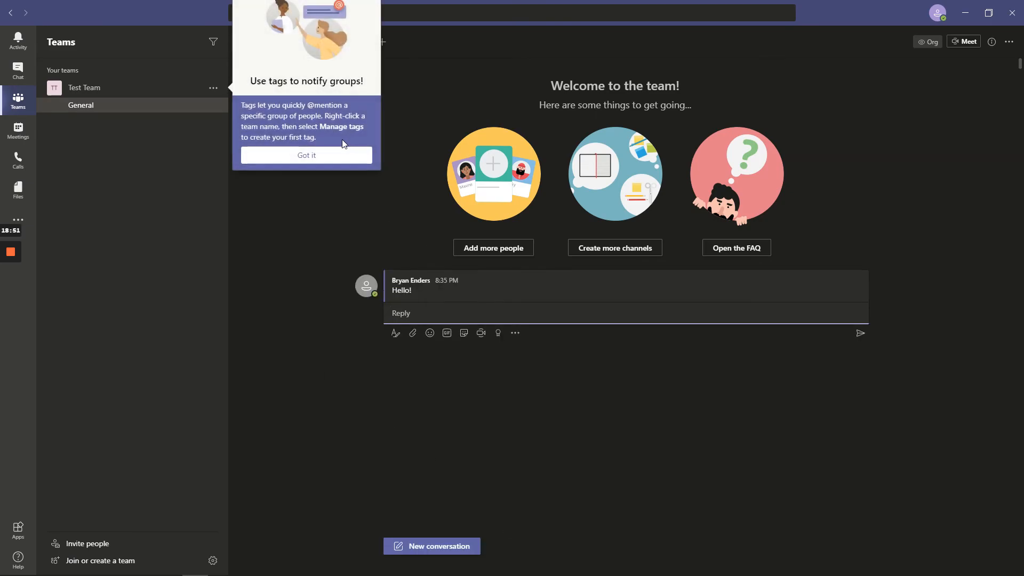
pyautogui.click(325, 154)
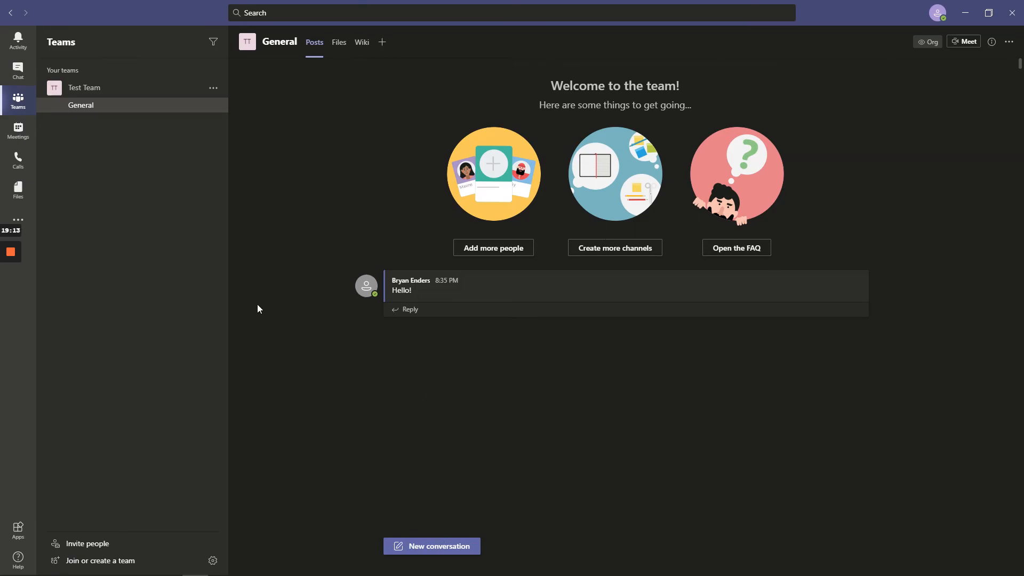
pyautogui.click(441, 547)
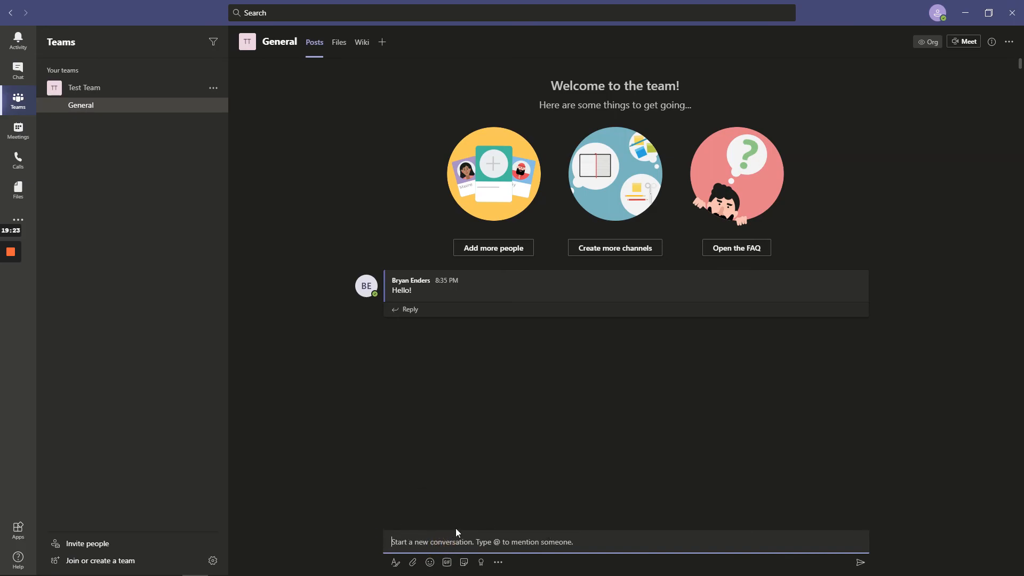
pyautogui.moveTo(448, 290)
pyautogui.write('@')
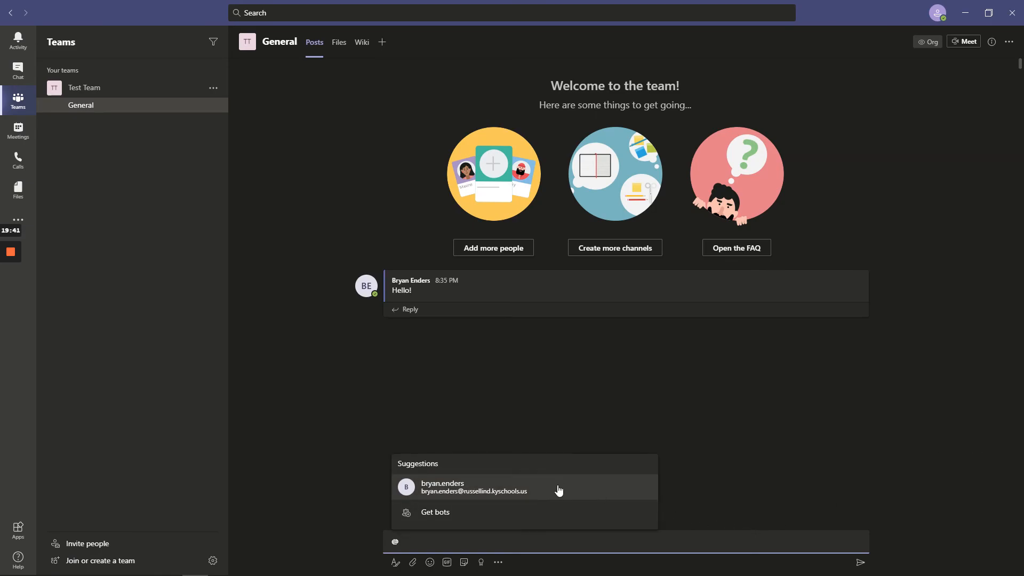
pyautogui.click(473, 490)
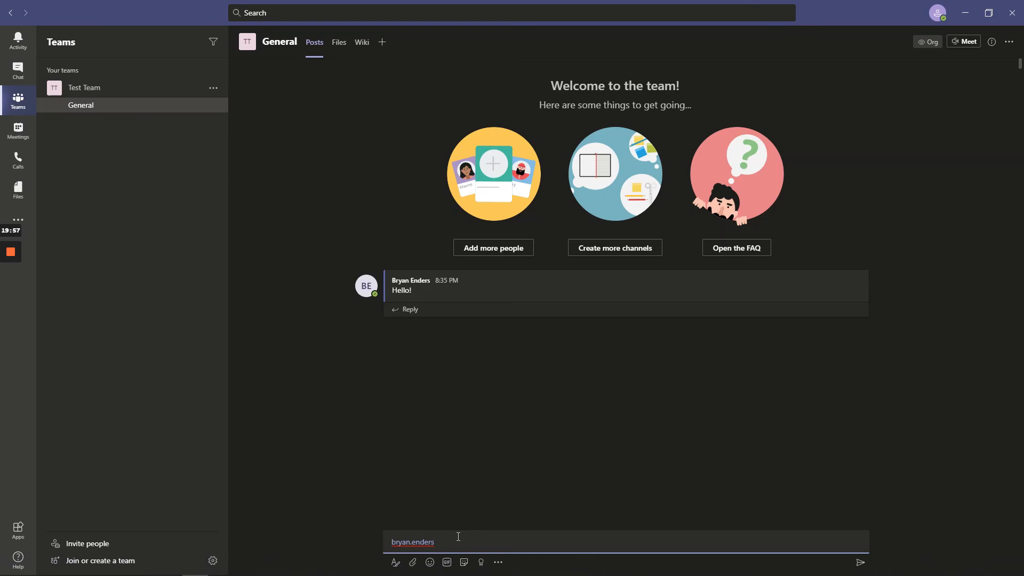
pyautogui.write('H')
pyautogui.write('lo!')
pyautogui.press('Return')
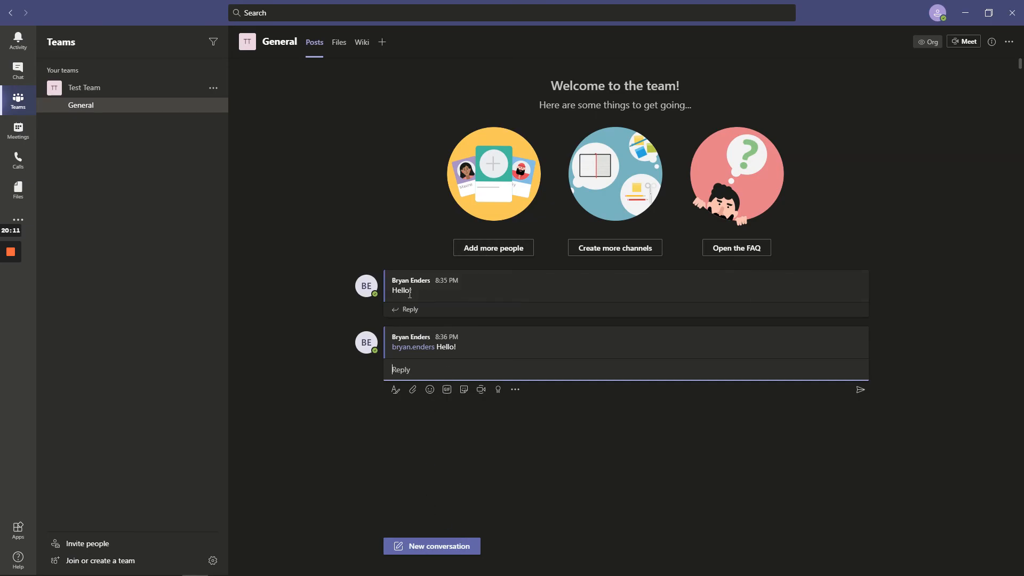
pyautogui.moveTo(450, 291)
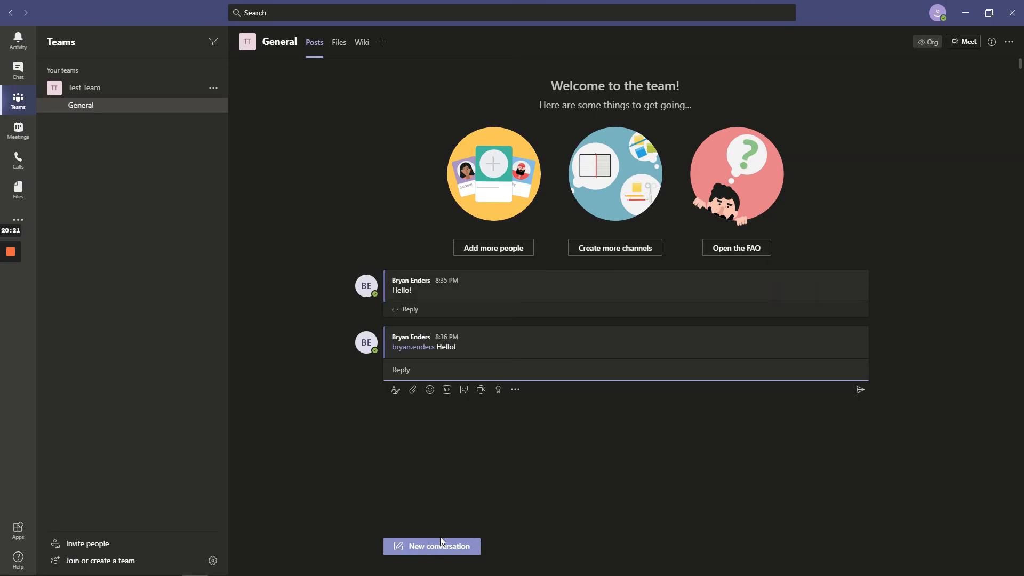
pyautogui.click(449, 547)
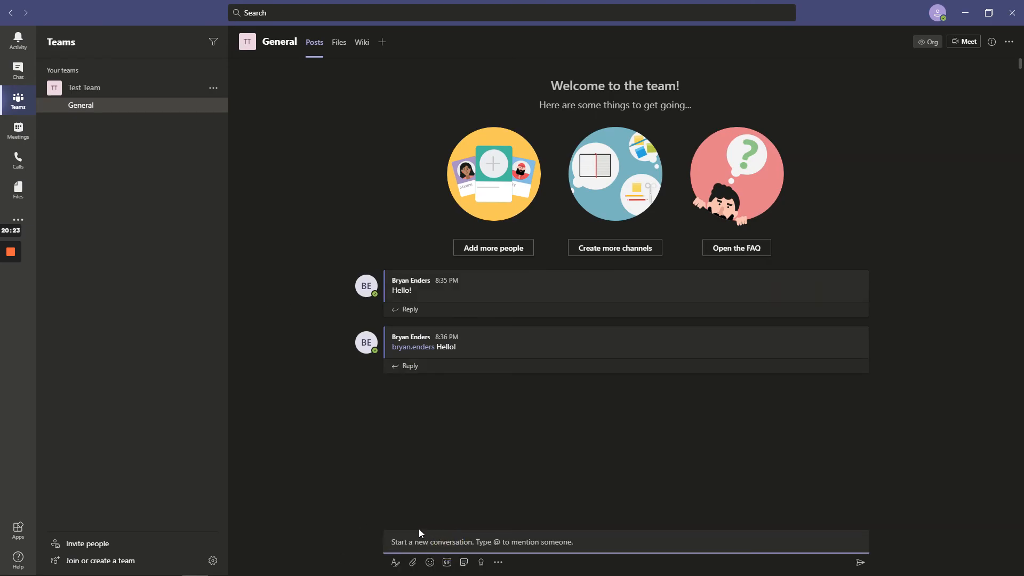
pyautogui.write('@bryan')
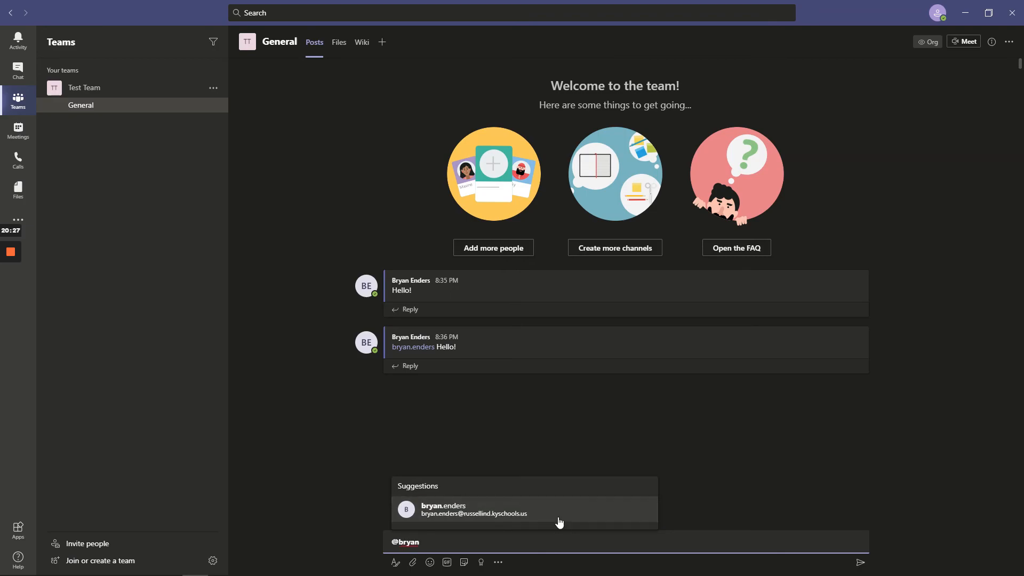
pyautogui.click(561, 511)
pyautogui.write('report tyo')
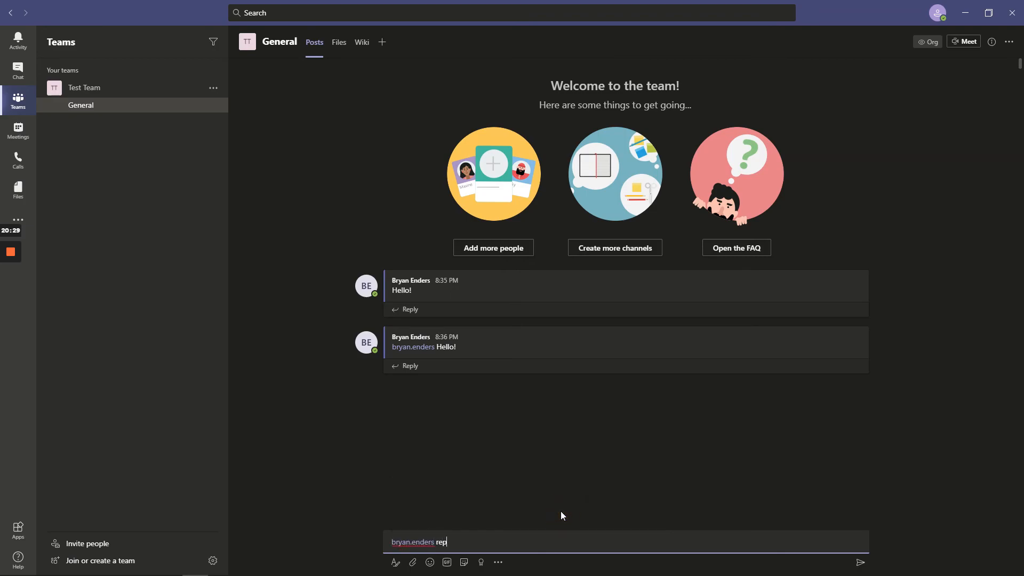
pyautogui.press('BackSpace')
pyautogui.press('BackSpace')
pyautogui.write('o quick recall room one to moderator ')
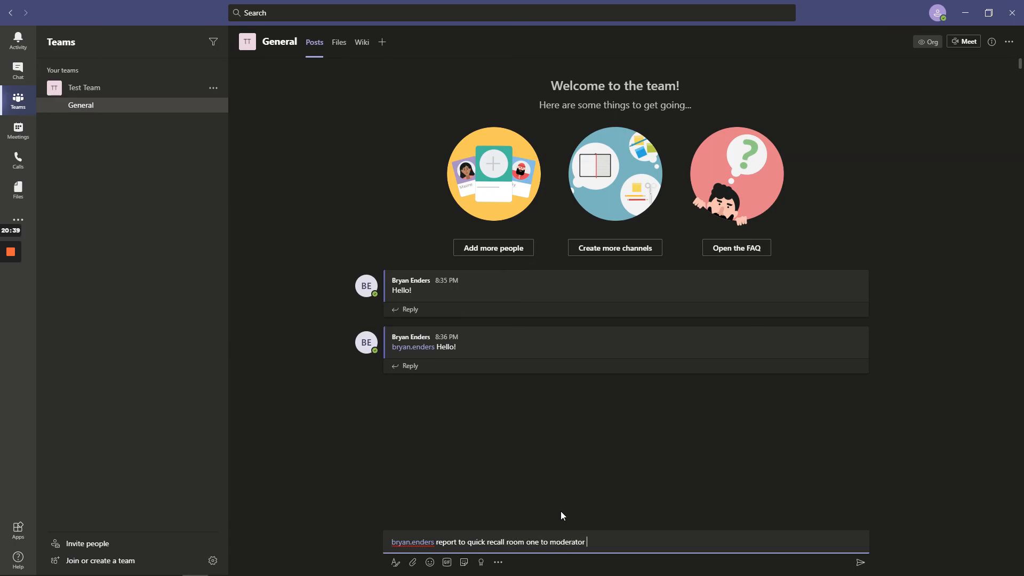
pyautogui.write('a match')
pyautogui.press('Return')
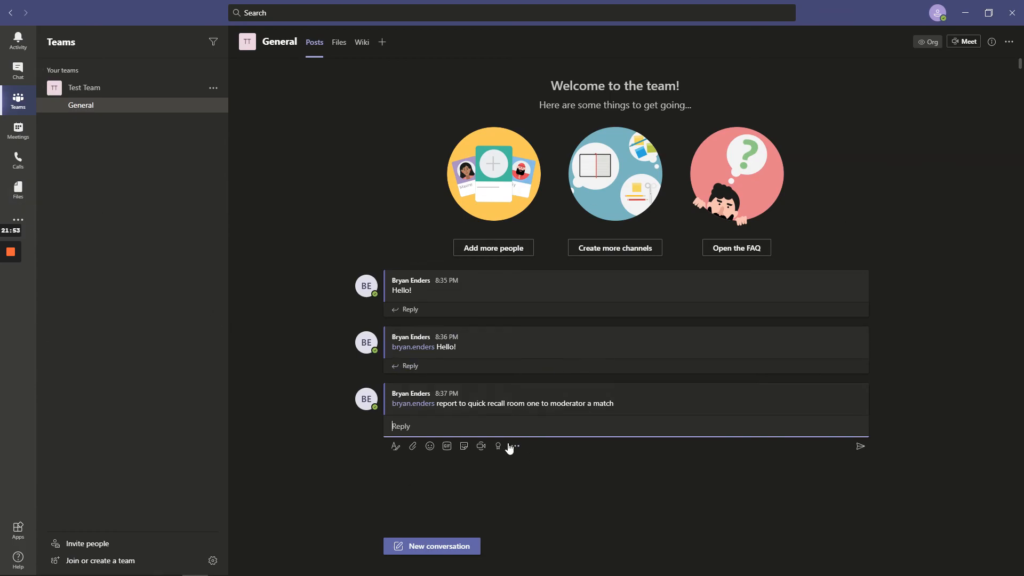
pyautogui.click(340, 46)
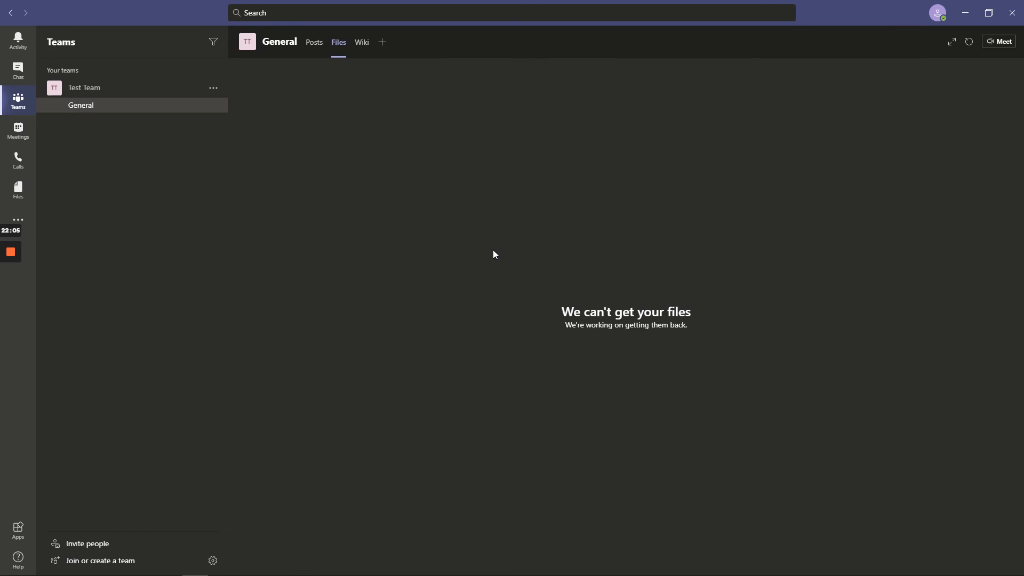
pyautogui.click(532, 178)
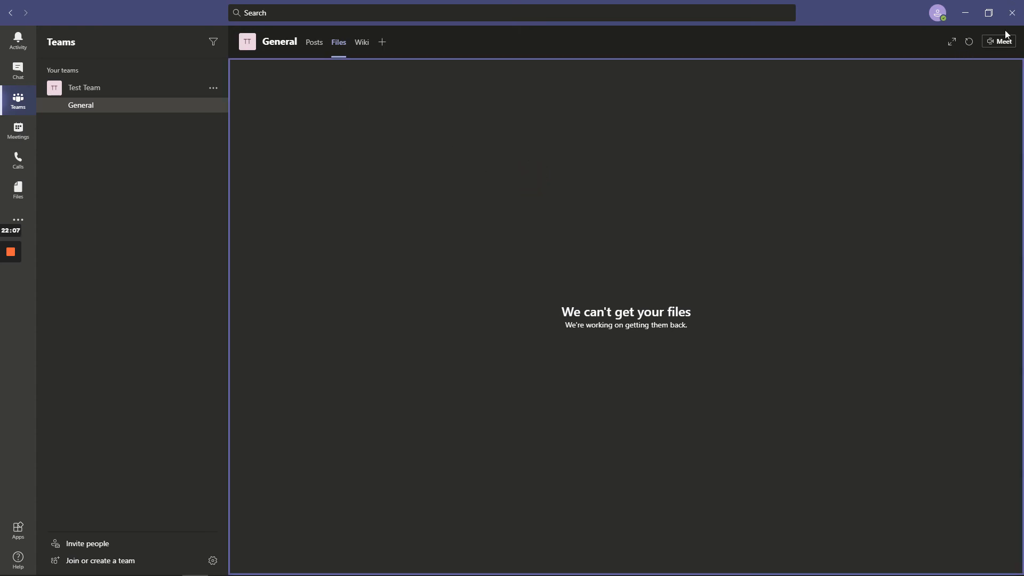
pyautogui.click(973, 43)
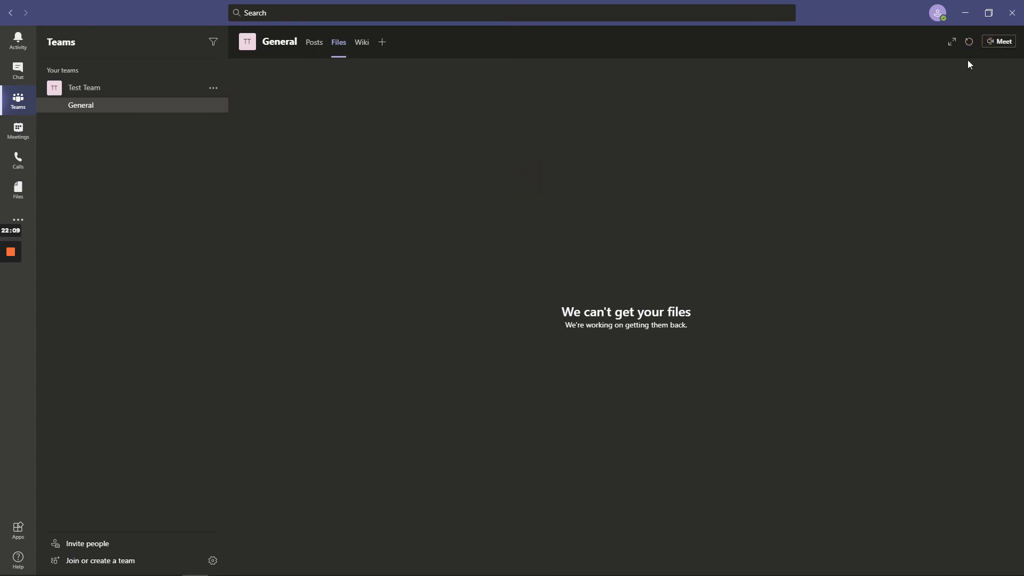
pyautogui.click(969, 42)
pyautogui.click(314, 44)
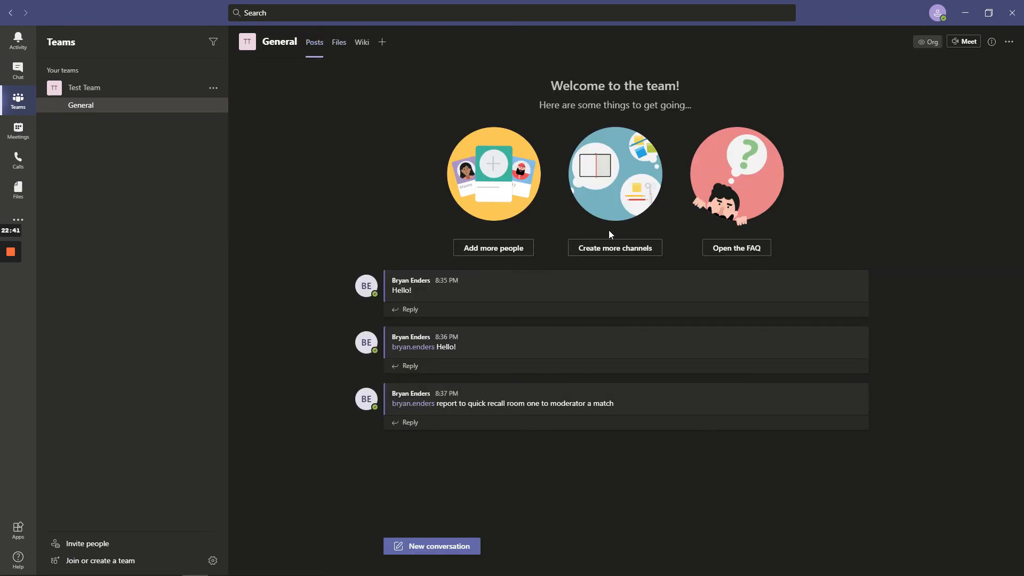
pyautogui.click(338, 44)
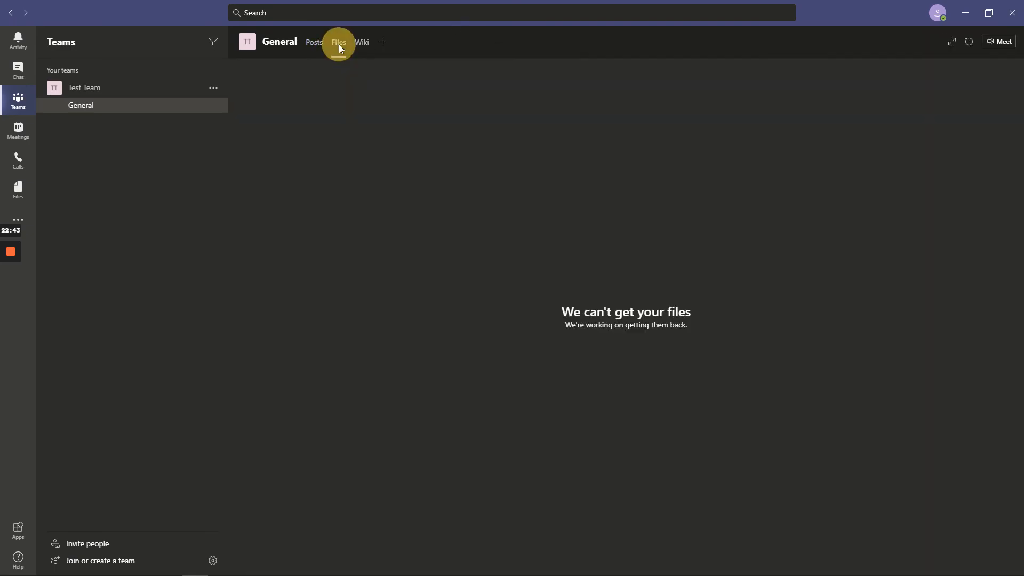
pyautogui.click(320, 42)
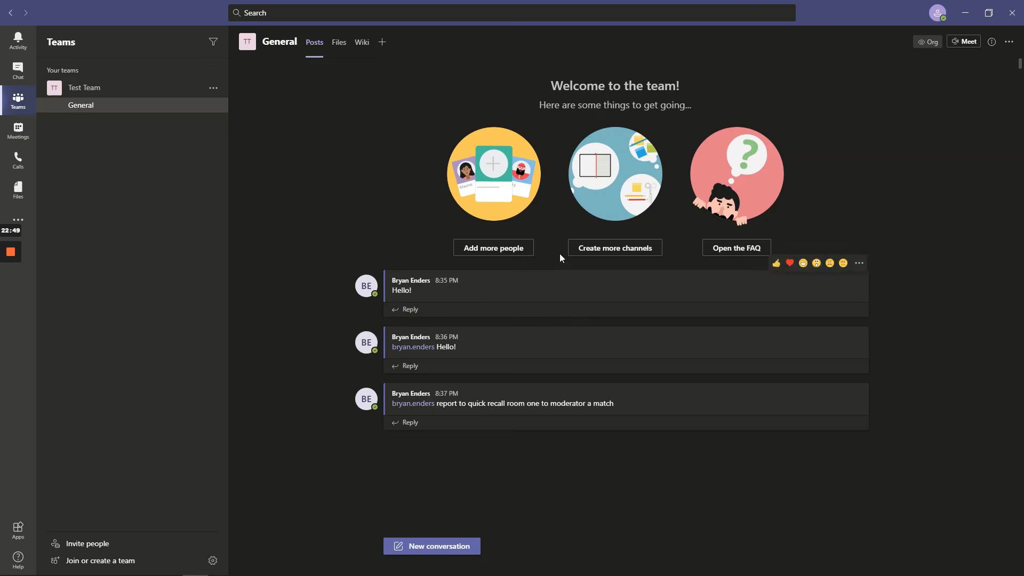
# Start a new channel meeting from General's Meet button and join it
pyautogui.click(957, 46)
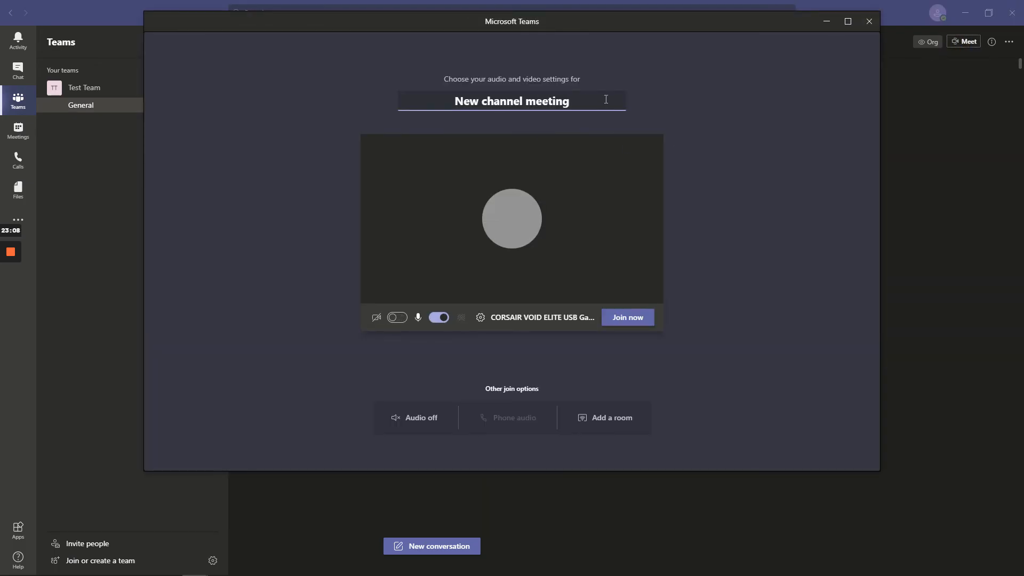
pyautogui.moveTo(603, 98); pyautogui.dragTo(304, 87)
pyautogui.click(706, 97)
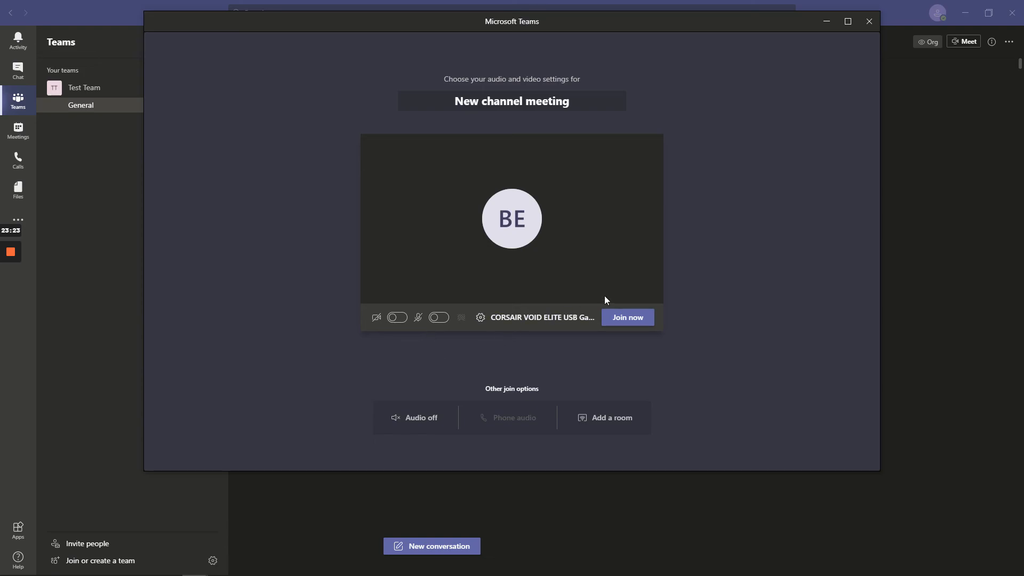
pyautogui.click(626, 320)
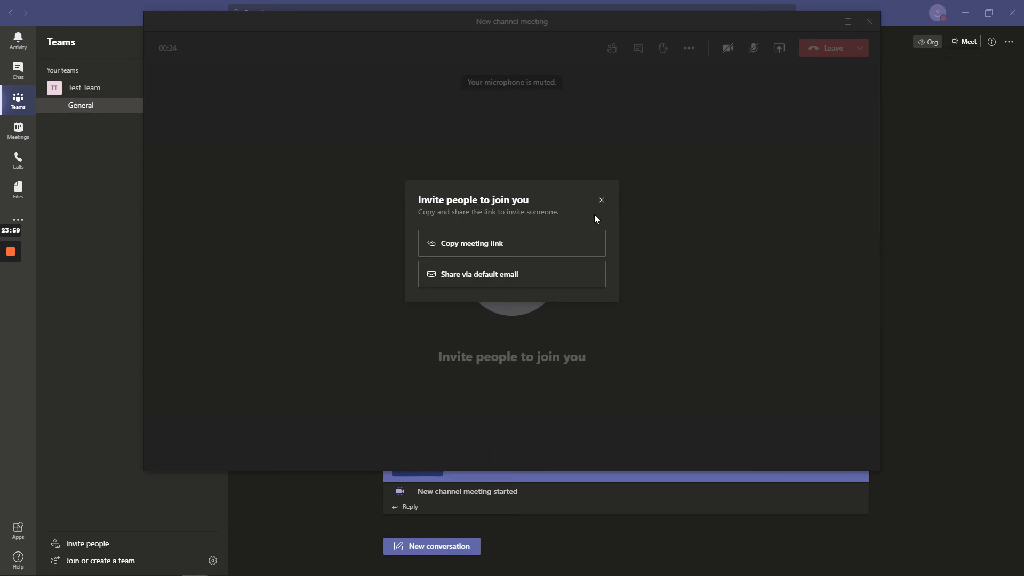
# Dismiss the invite people prompt and maximize the New channel meeting window
pyautogui.click(602, 198)
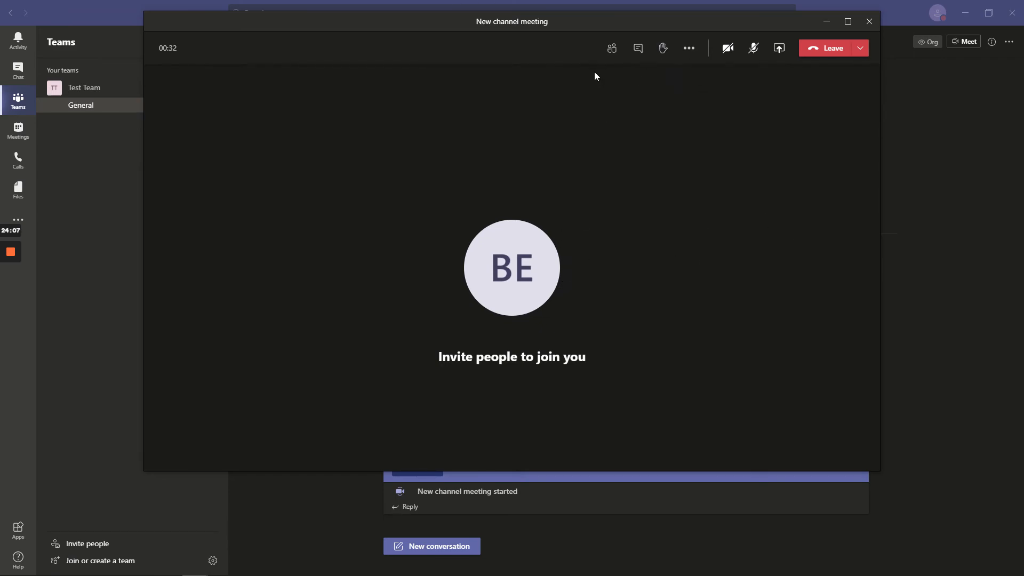
pyautogui.click(851, 24)
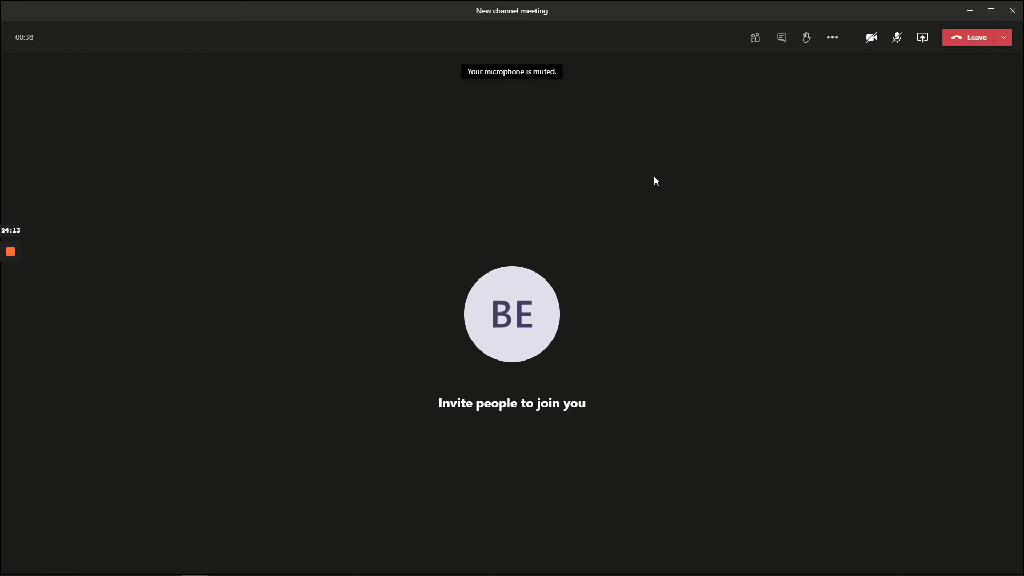
# Show the meeting's participants, then bring up the Meeting chat panel
pyautogui.click(755, 38)
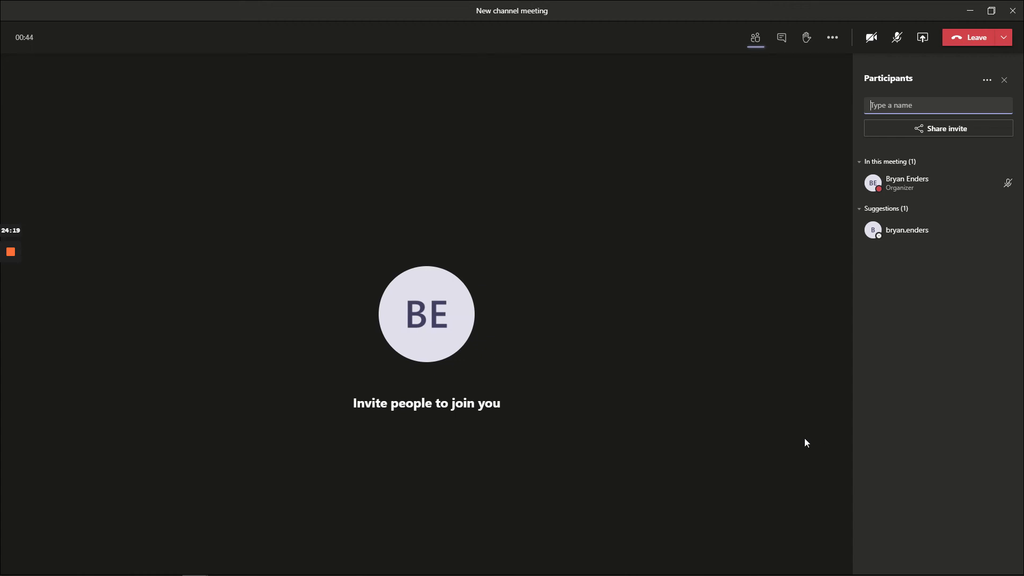
pyautogui.click(782, 38)
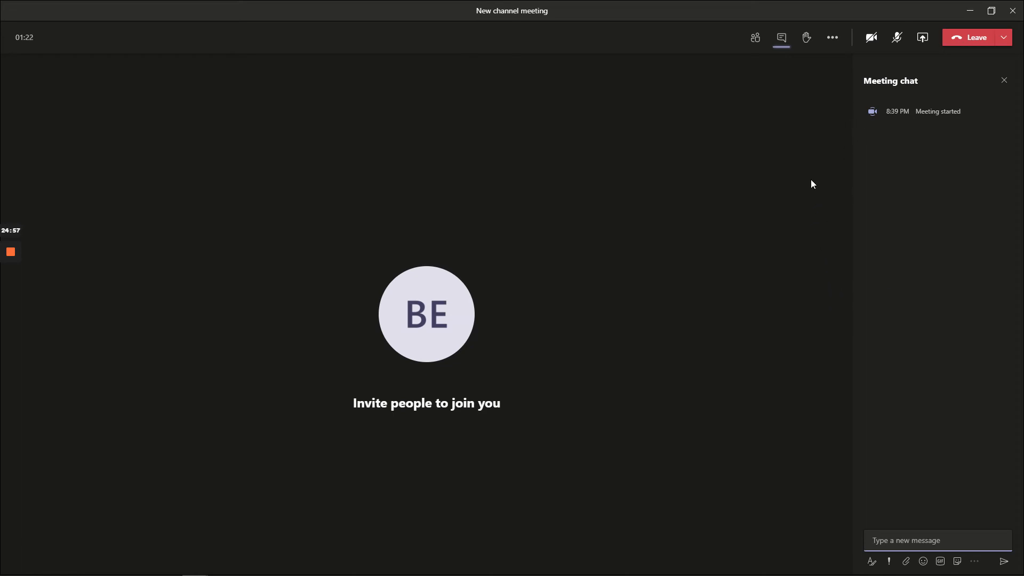
# Raise a hand, confirm it in the Participants list, then lower it
pyautogui.click(807, 41)
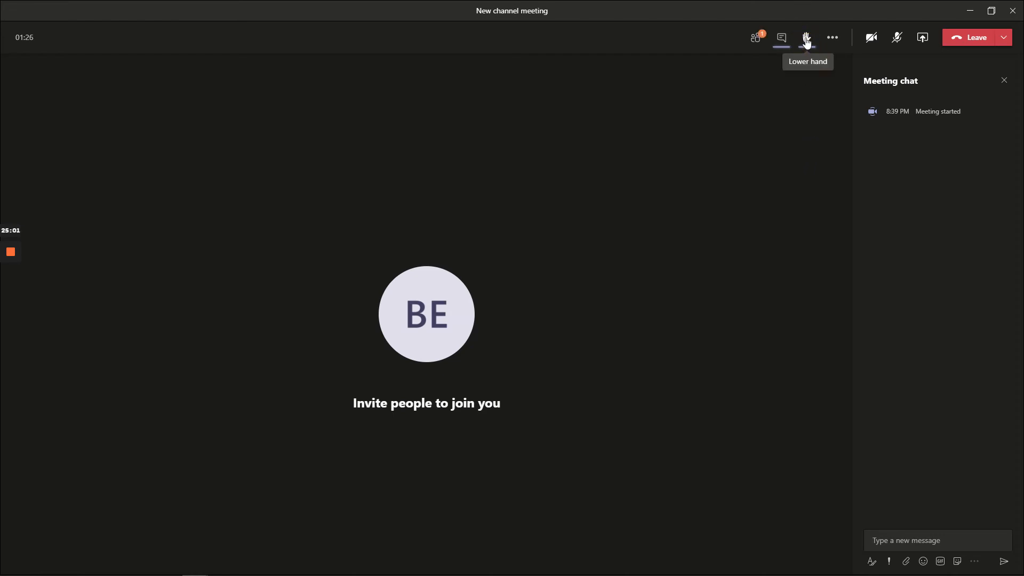
pyautogui.click(756, 37)
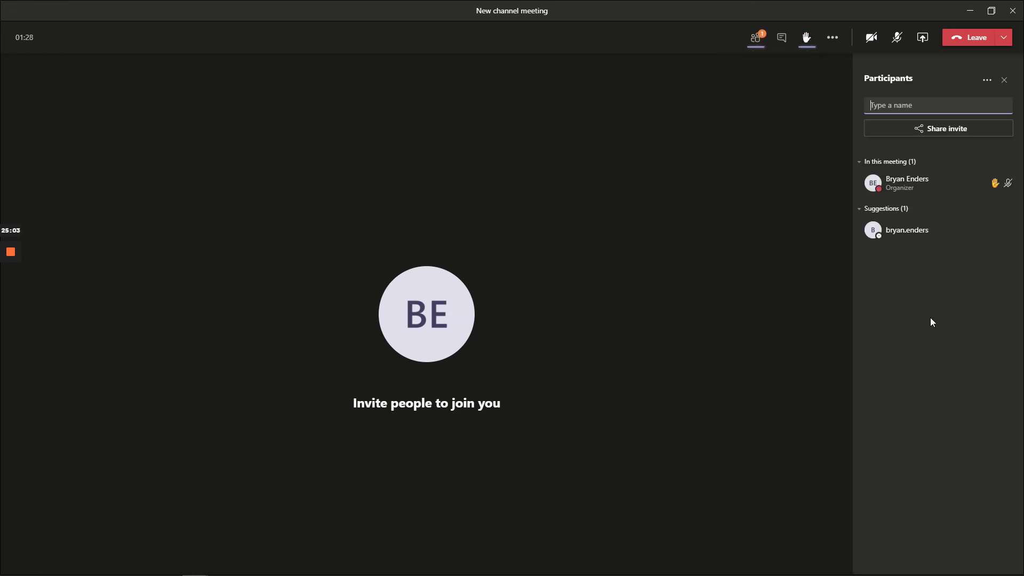
pyautogui.click(810, 47)
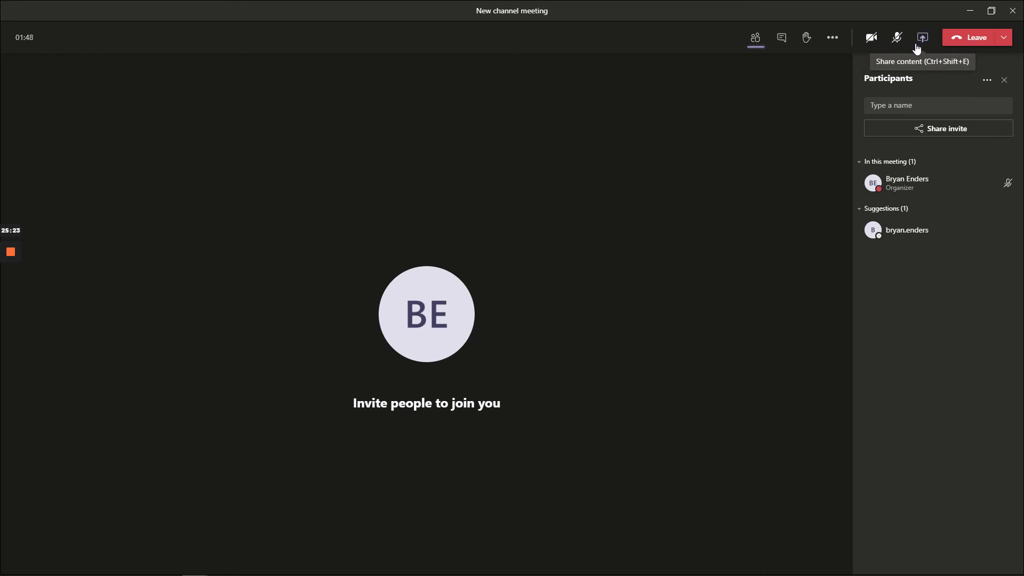
# Open the '...' More actions menu in the meeting toolbar
pyautogui.click(832, 42)
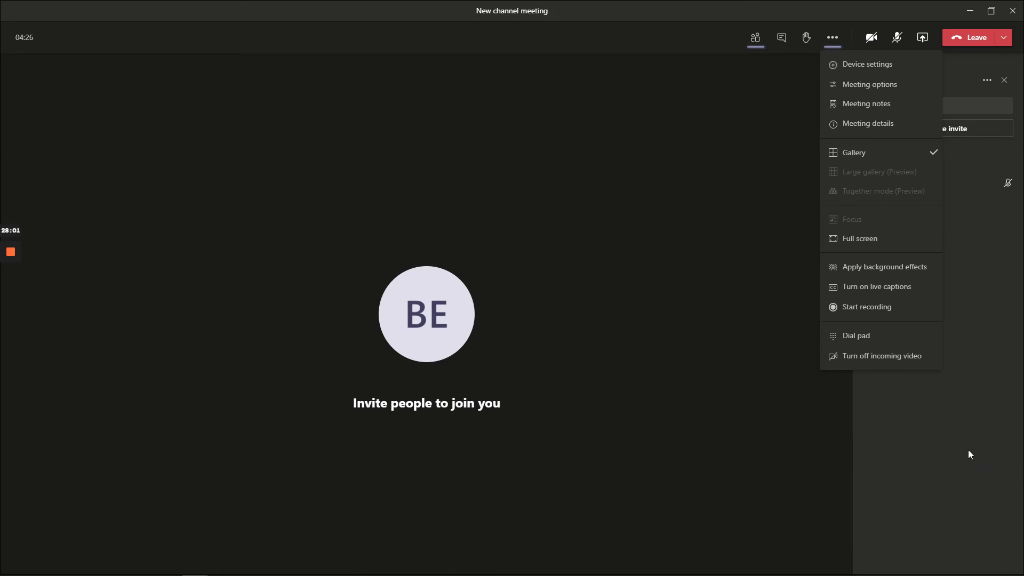
# Dismiss the More actions menu so the call's participant list shows again
pyautogui.click(962, 417)
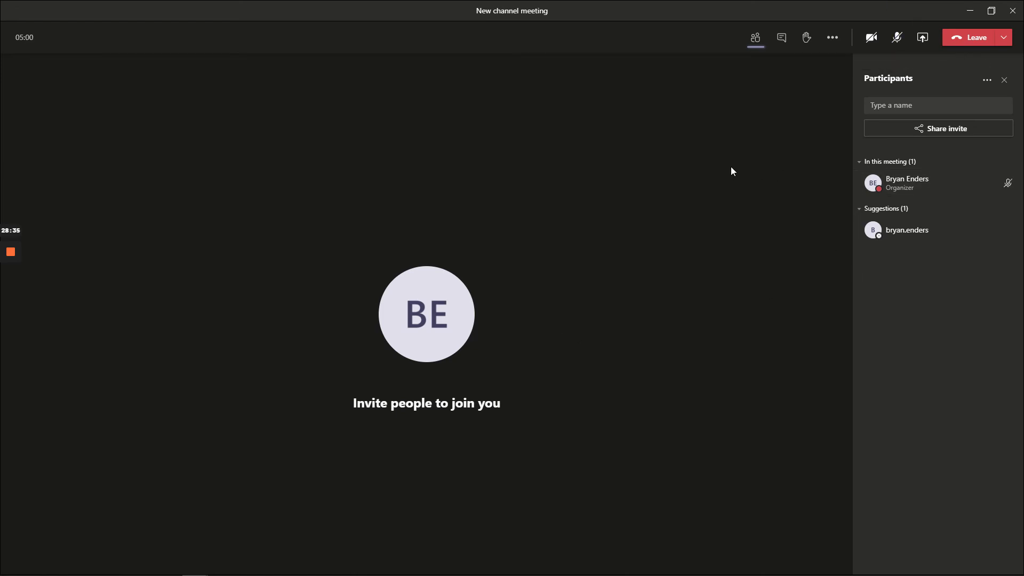
# Leave the five-minute channel meeting and return to Test Team's General channel posts
pyautogui.click(957, 40)
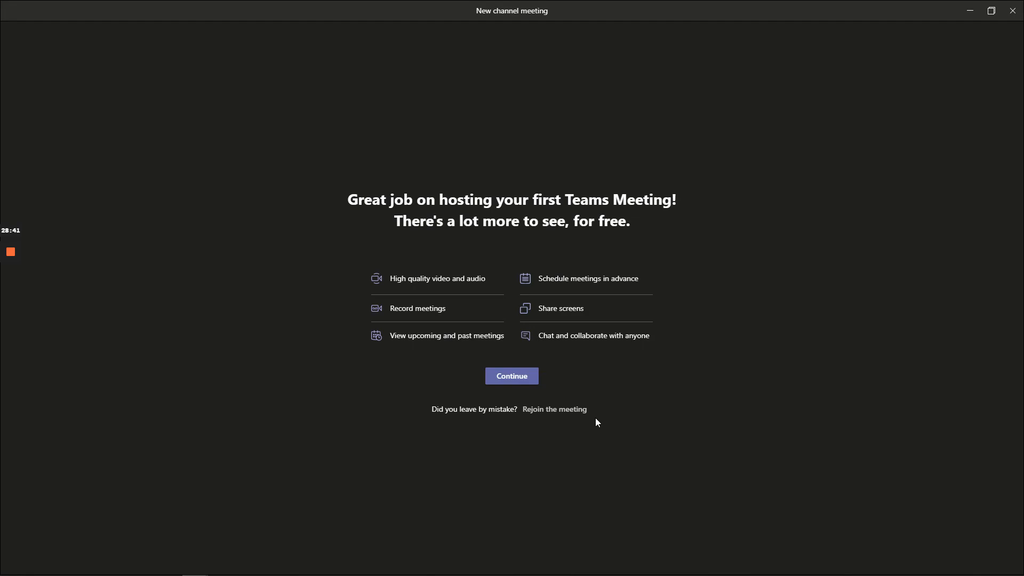
pyautogui.click(527, 380)
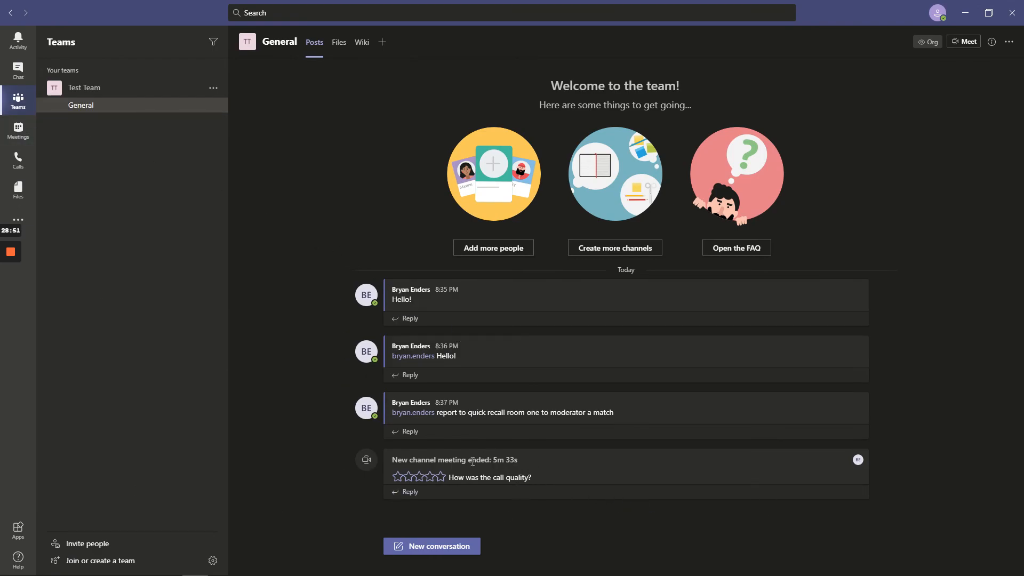
pyautogui.click(523, 467)
pyautogui.moveTo(414, 412)
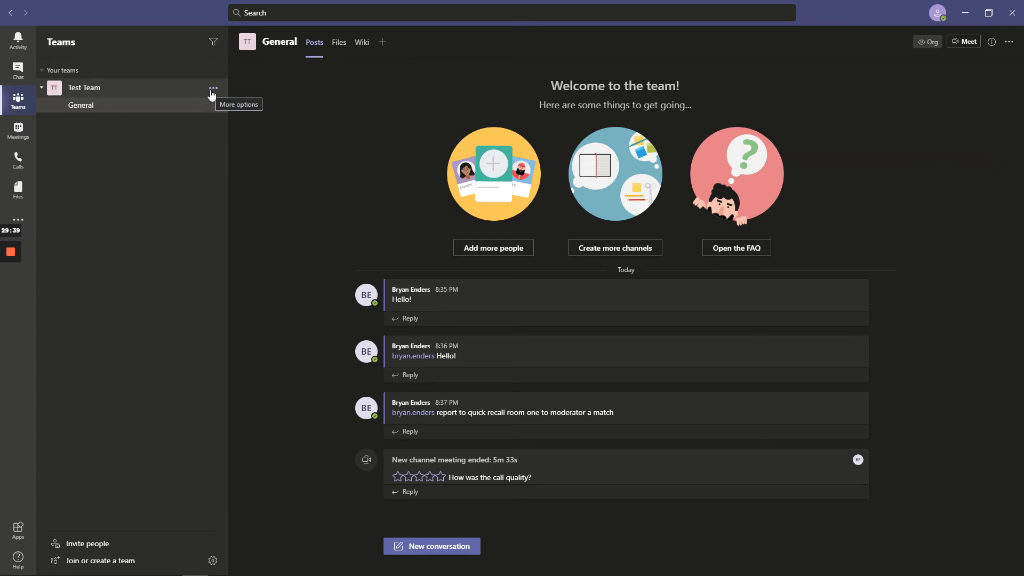
# Choose Add channel from Test Team's options menu
pyautogui.click(211, 92)
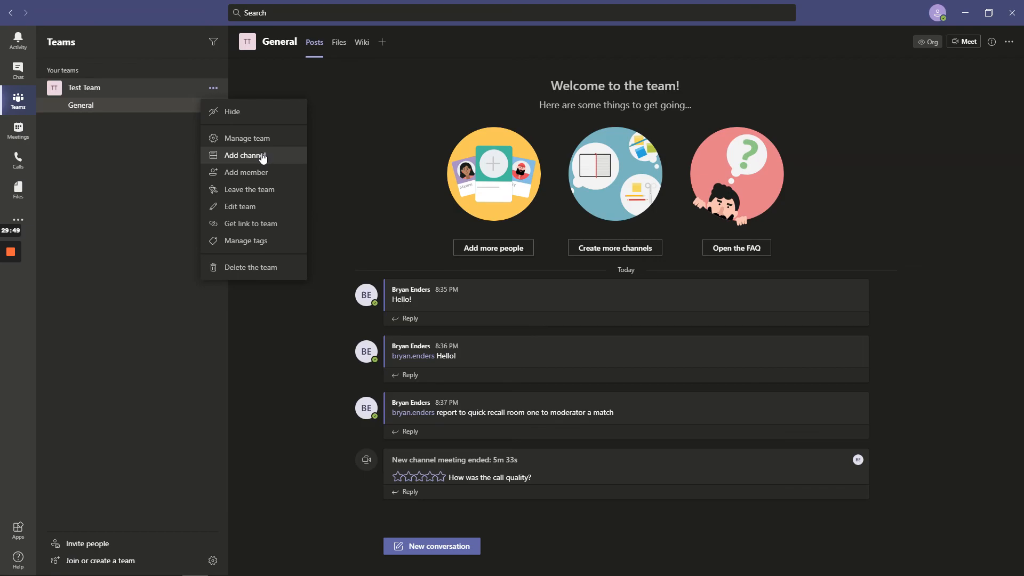
pyautogui.click(262, 155)
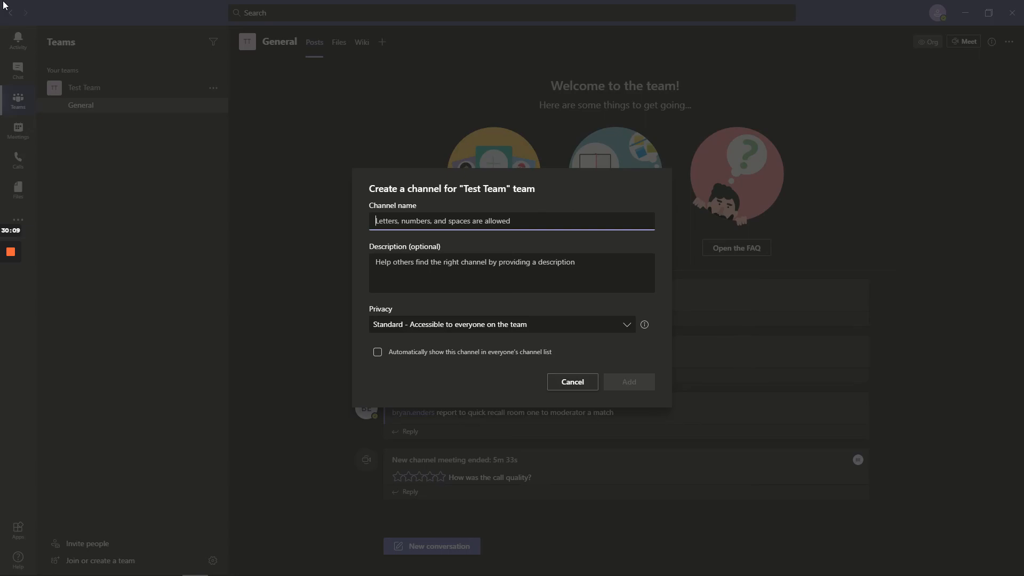
# Name the channel 'Written Composition', set its privacy to Private, and create it
pyautogui.write('Wri')
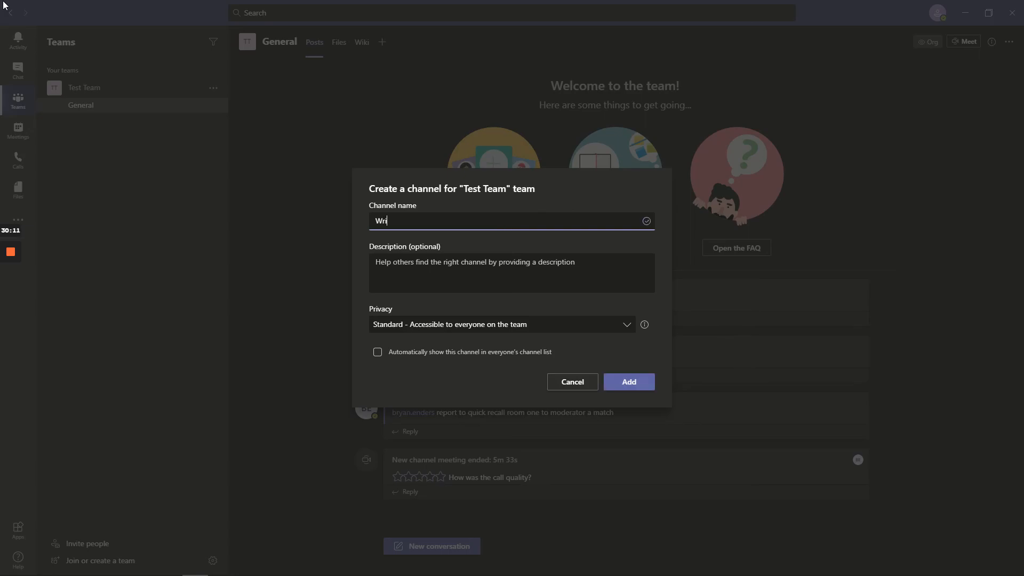
pyautogui.write('tten Composition')
pyautogui.click(551, 330)
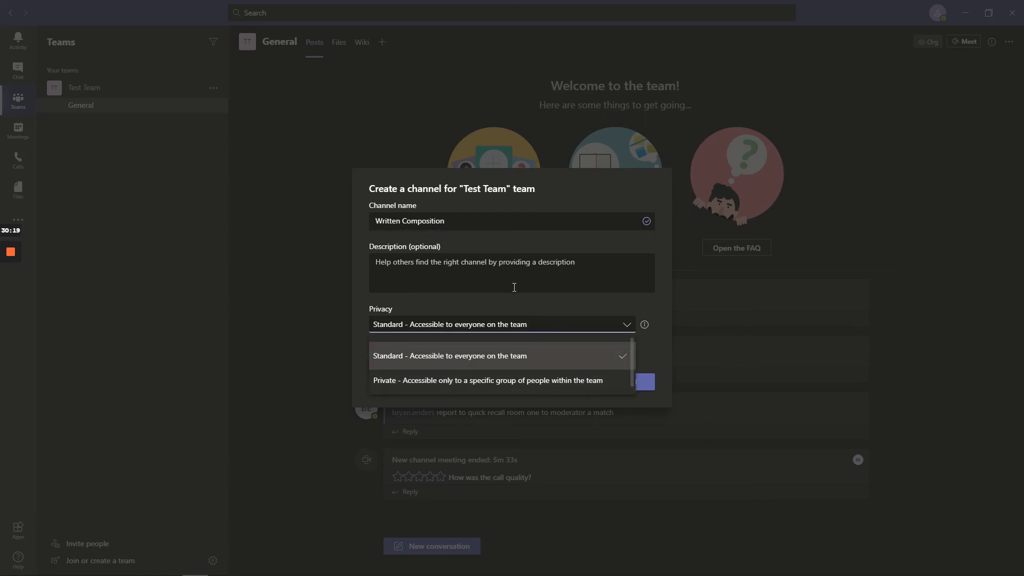
pyautogui.click(528, 318)
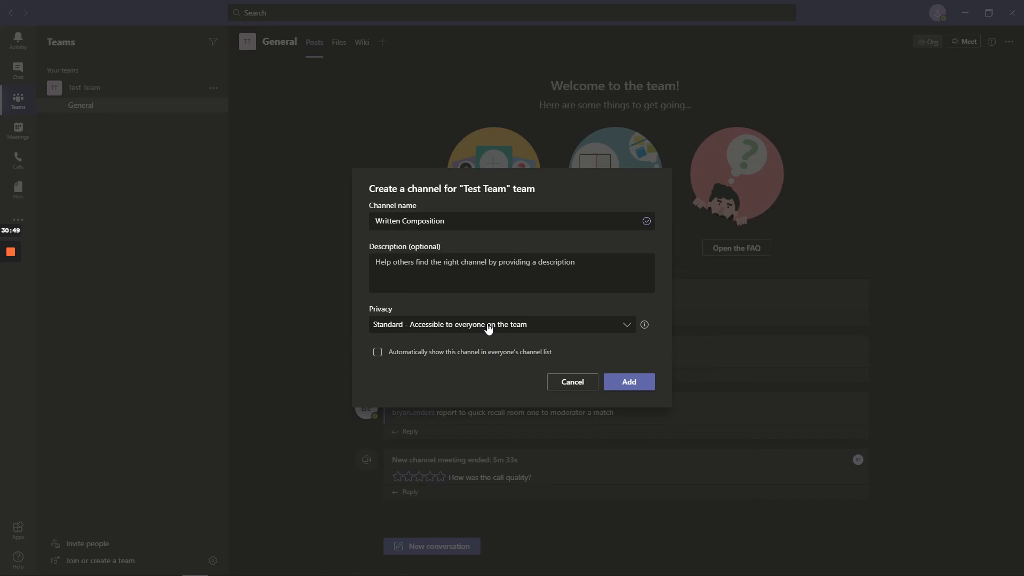
pyautogui.click(489, 327)
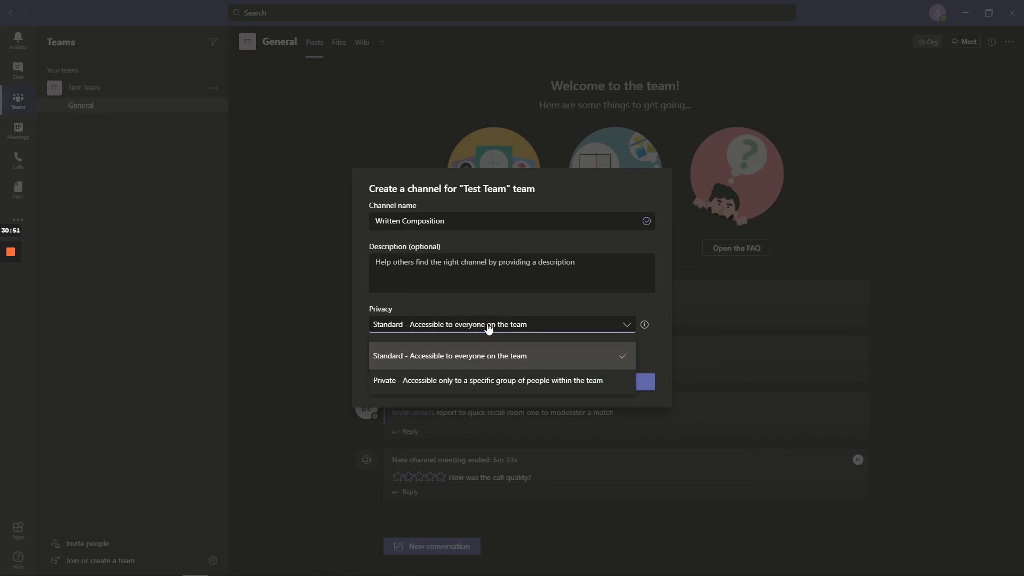
pyautogui.click(477, 382)
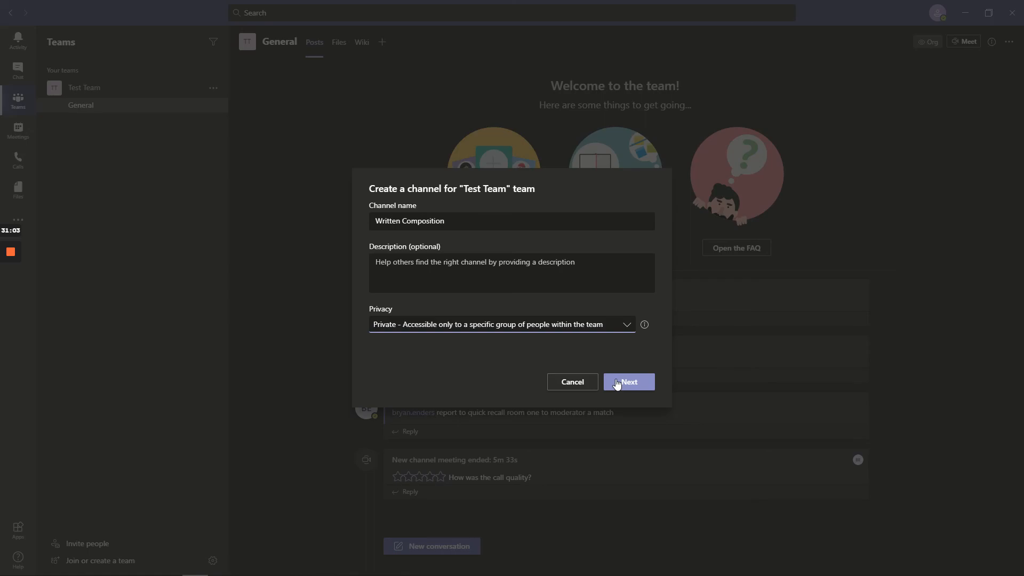
pyautogui.click(617, 383)
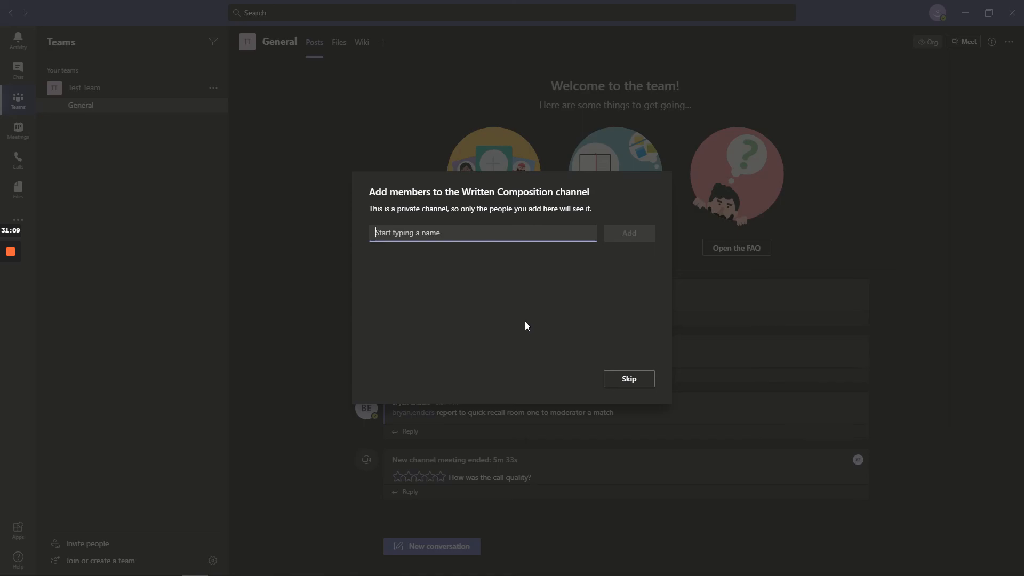
# Search for a teammate and add them as Written Composition's one member
pyautogui.write('brya')
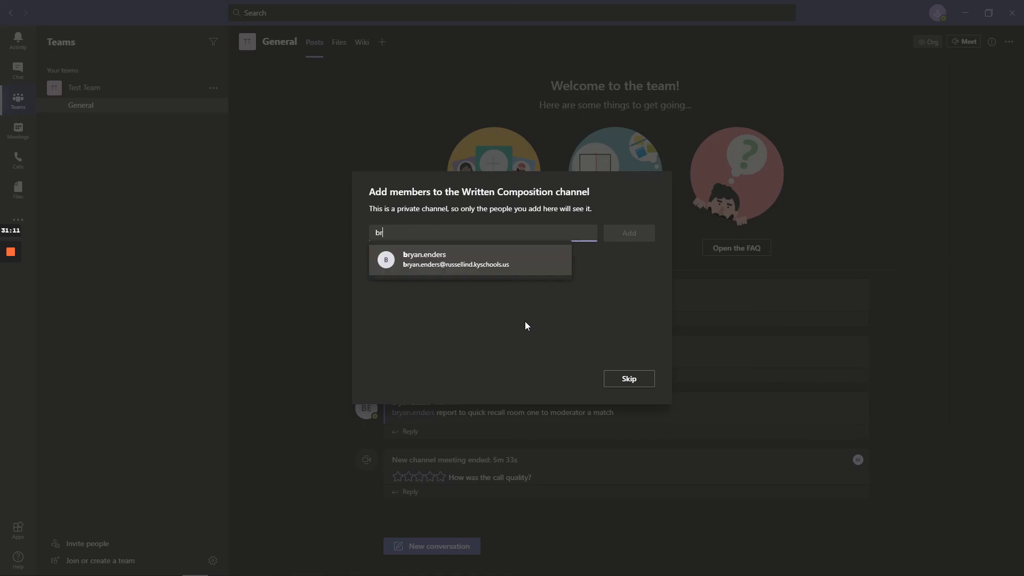
pyautogui.click(507, 268)
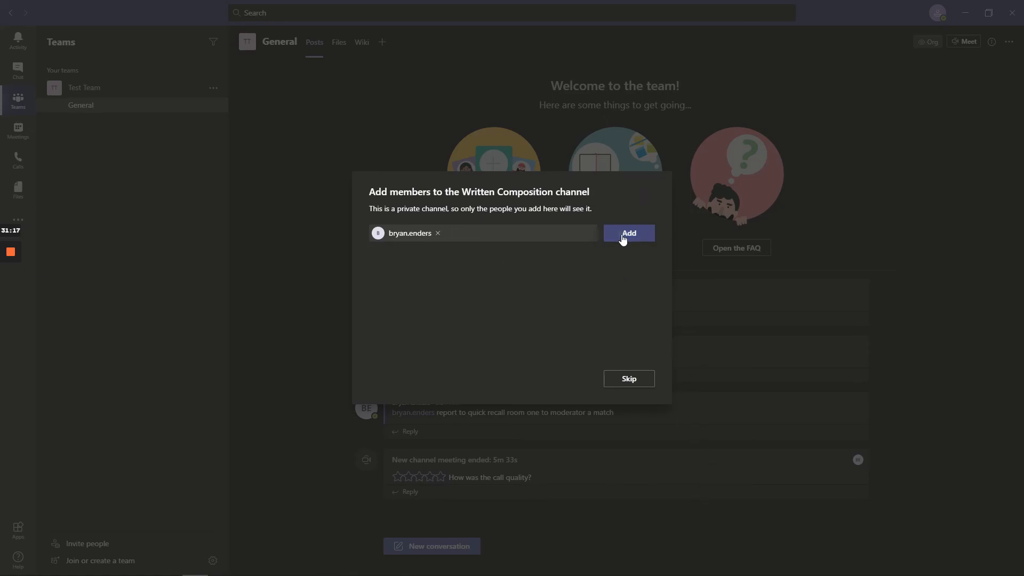
pyautogui.click(621, 237)
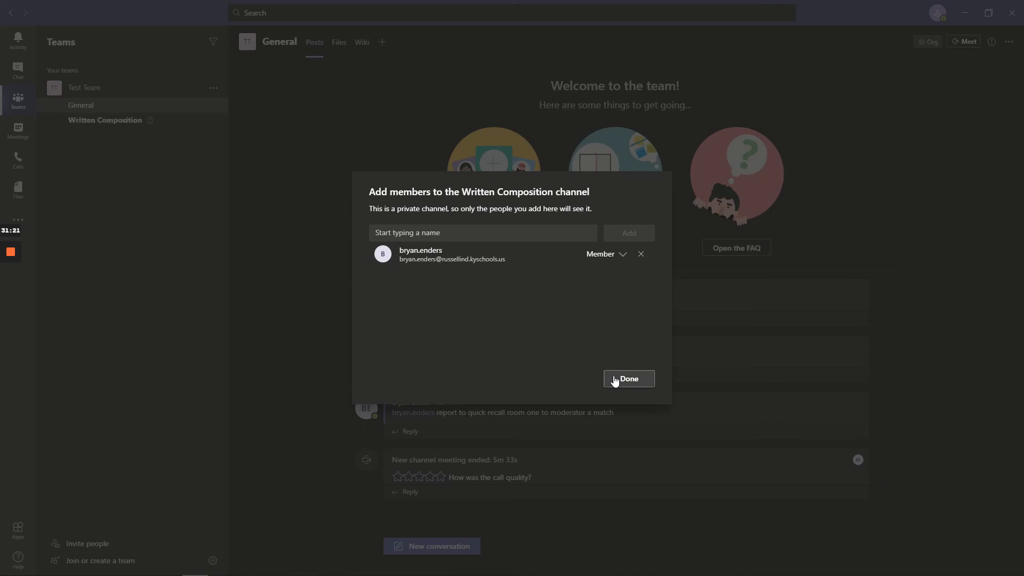
pyautogui.click(615, 380)
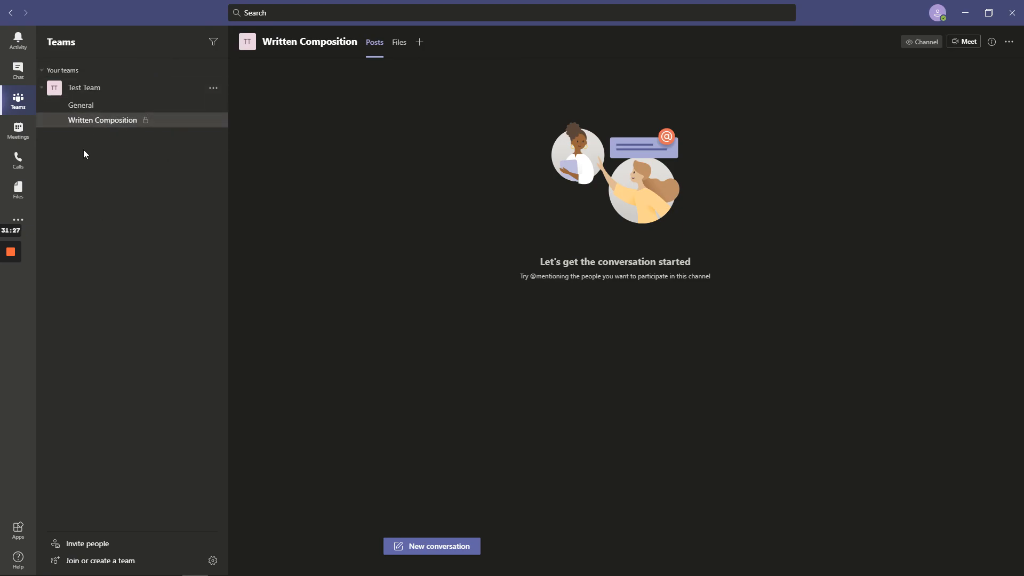
pyautogui.click(90, 105)
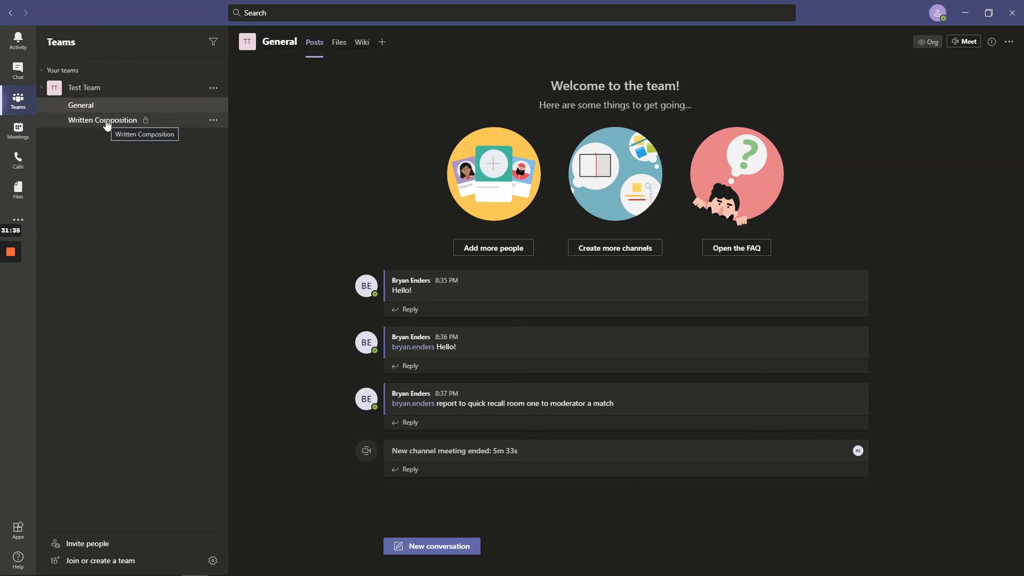
pyautogui.click(108, 125)
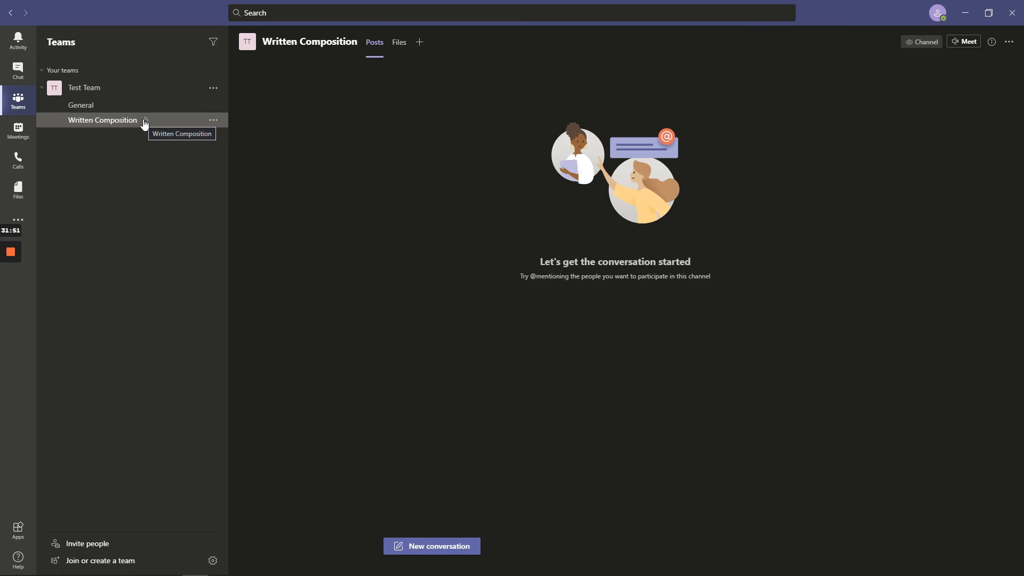
# Start a Test Team channel named 'Testing Room 1- Math' with Private privacy
pyautogui.click(213, 88)
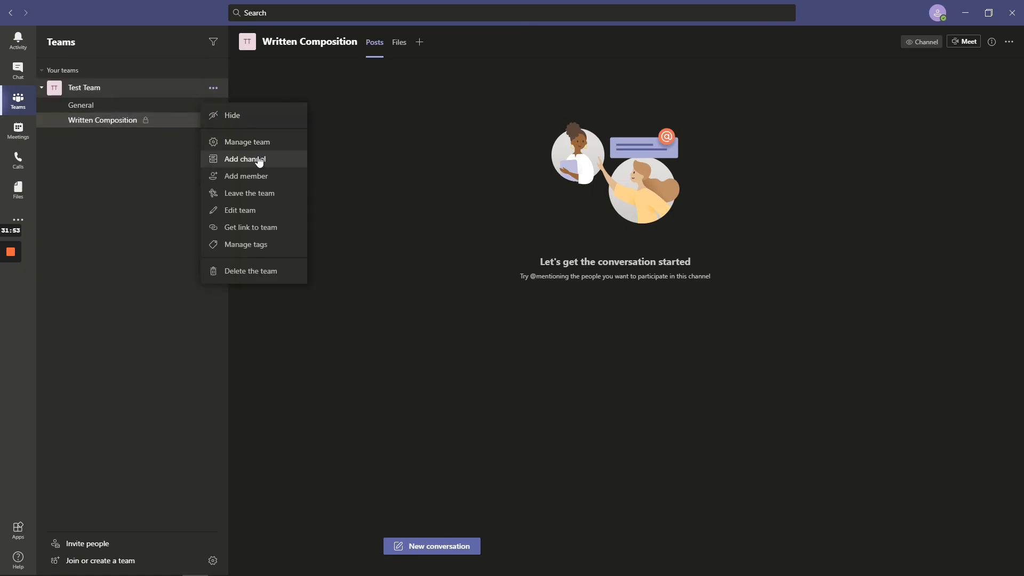
pyautogui.click(260, 160)
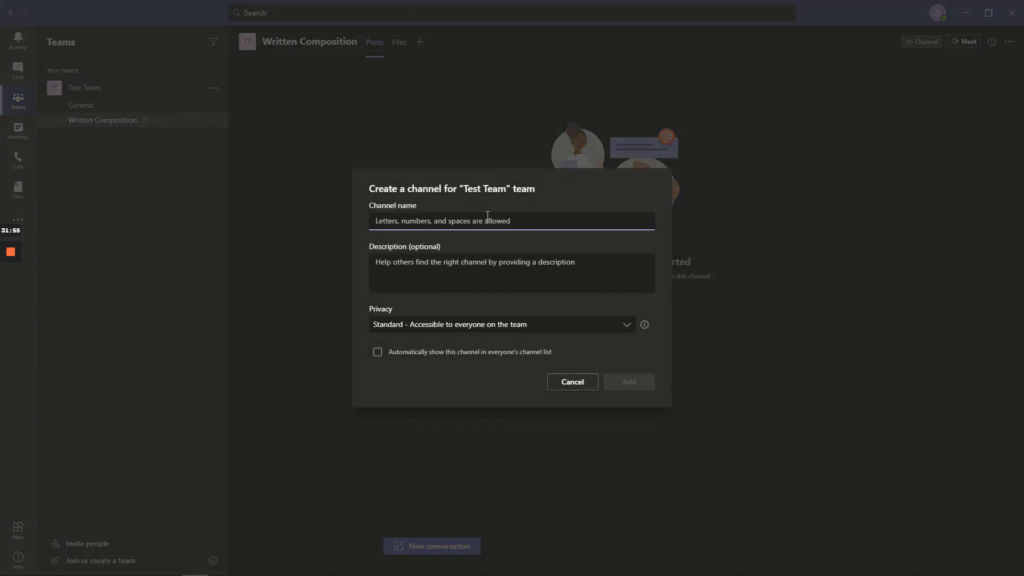
pyautogui.write('Testing Room 1')
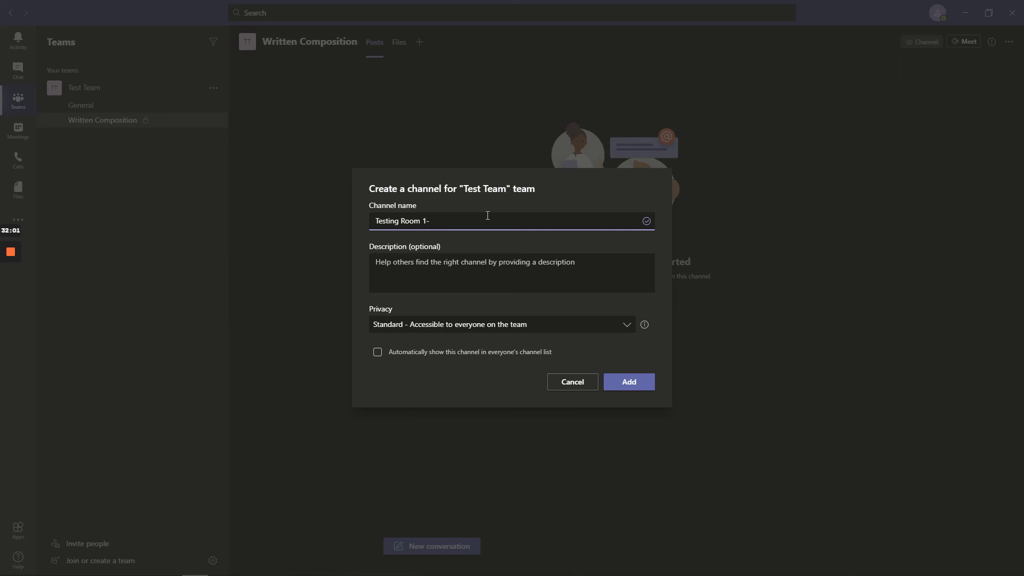
pyautogui.write('- Math')
pyautogui.click(613, 327)
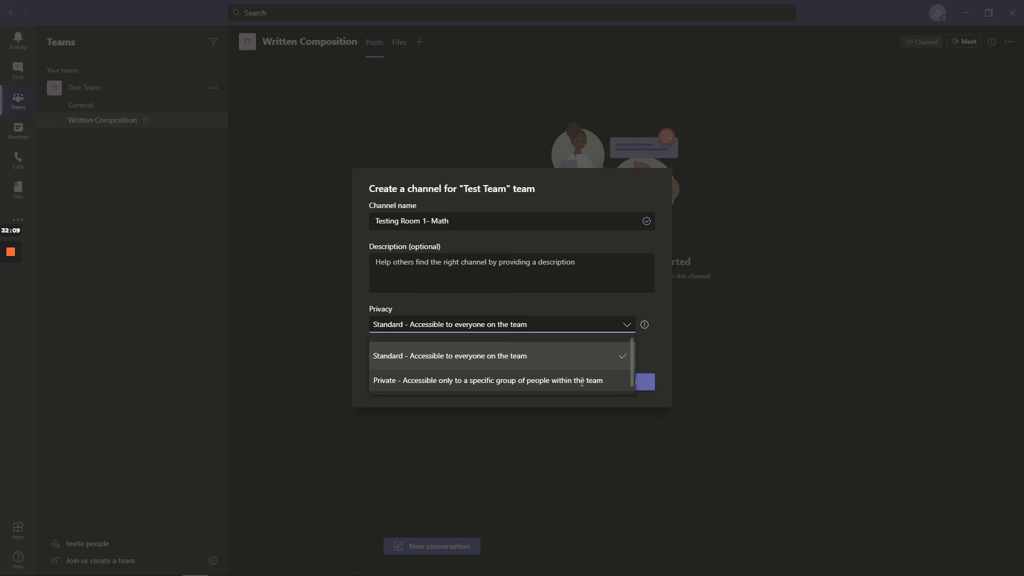
pyautogui.click(517, 382)
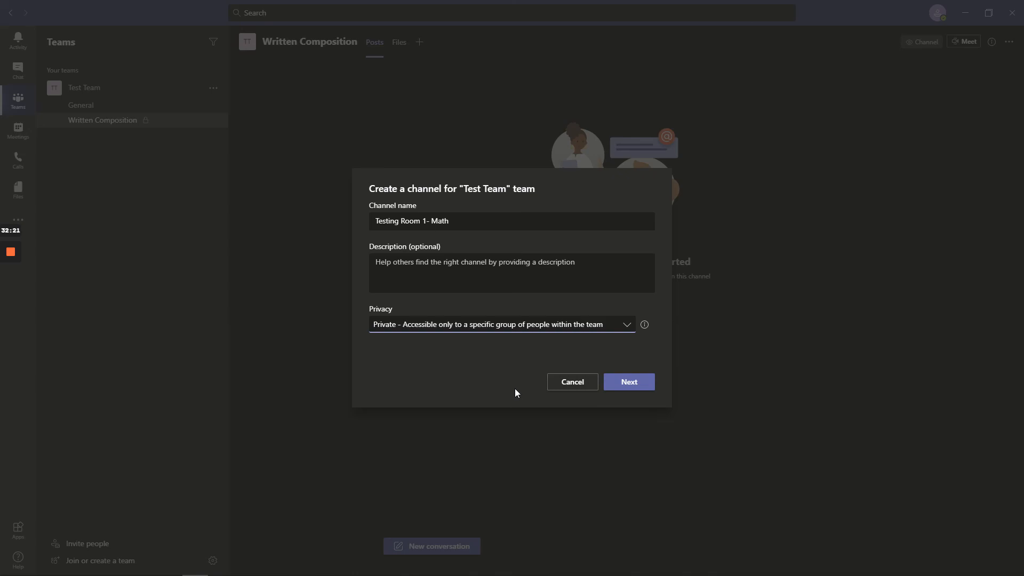
# Create Testing Room 1- Math and add the searched teammate as its only member
pyautogui.click(631, 385)
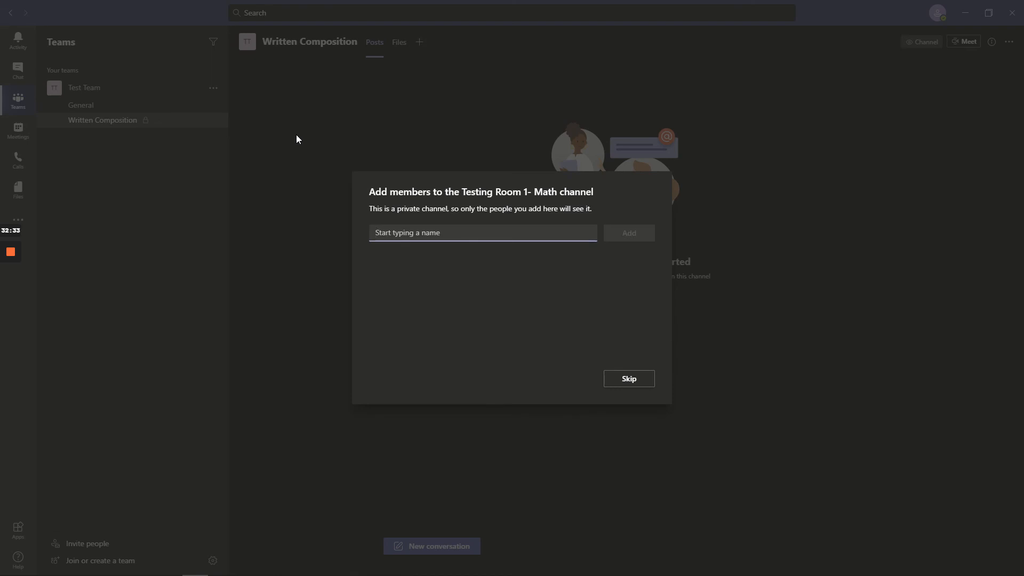
pyautogui.write('bryan')
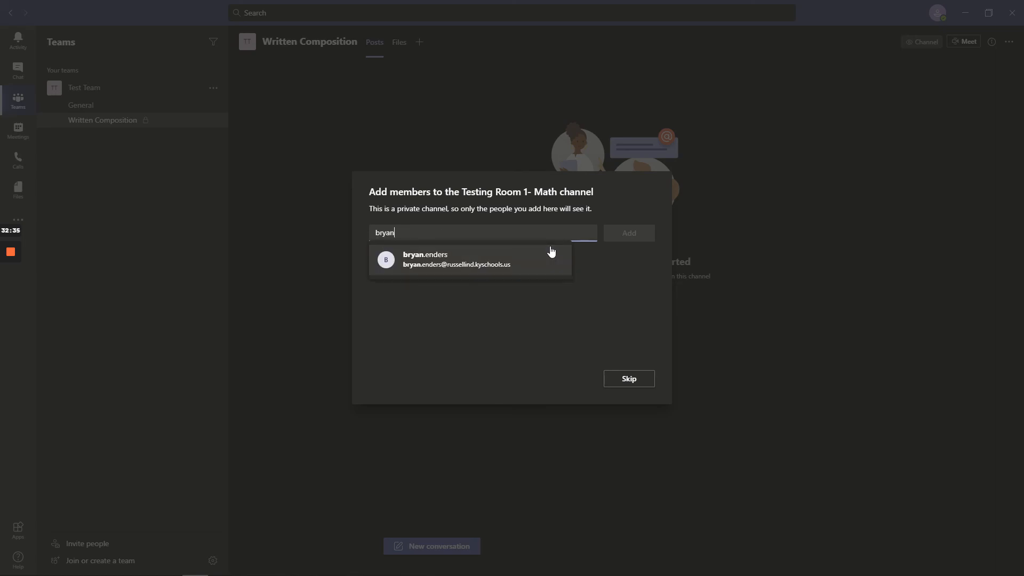
pyautogui.click(515, 269)
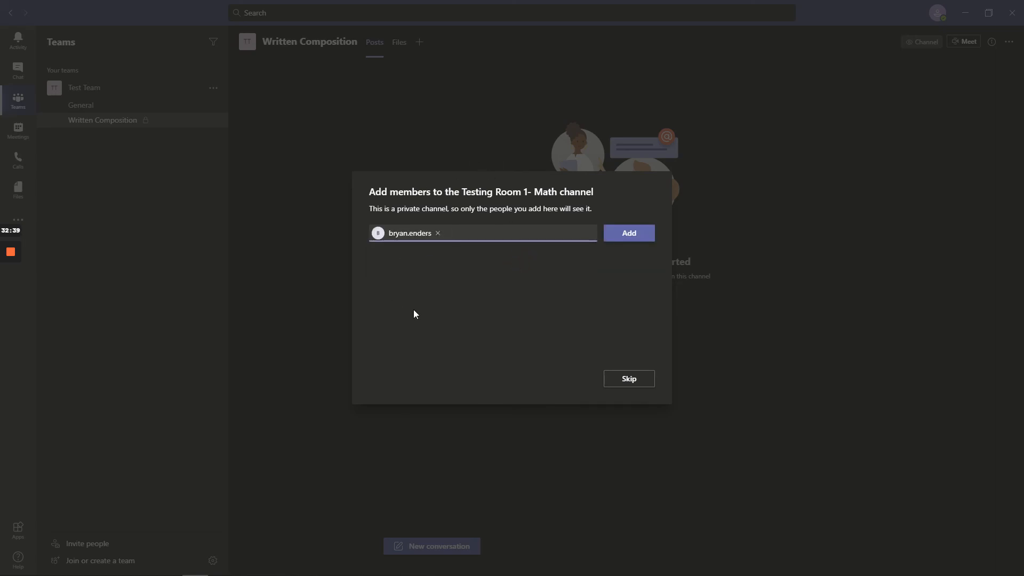
pyautogui.click(639, 233)
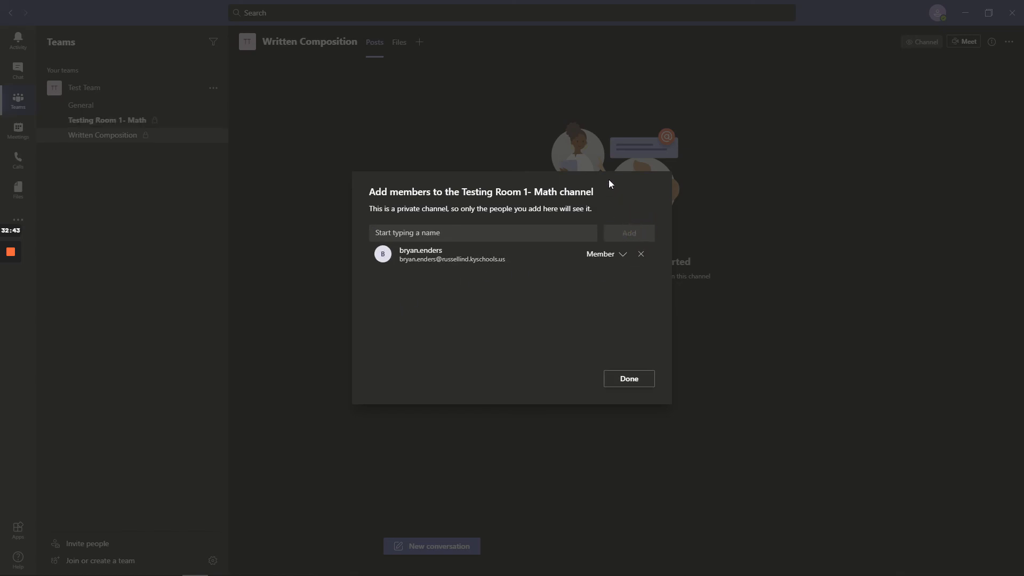
pyautogui.click(630, 378)
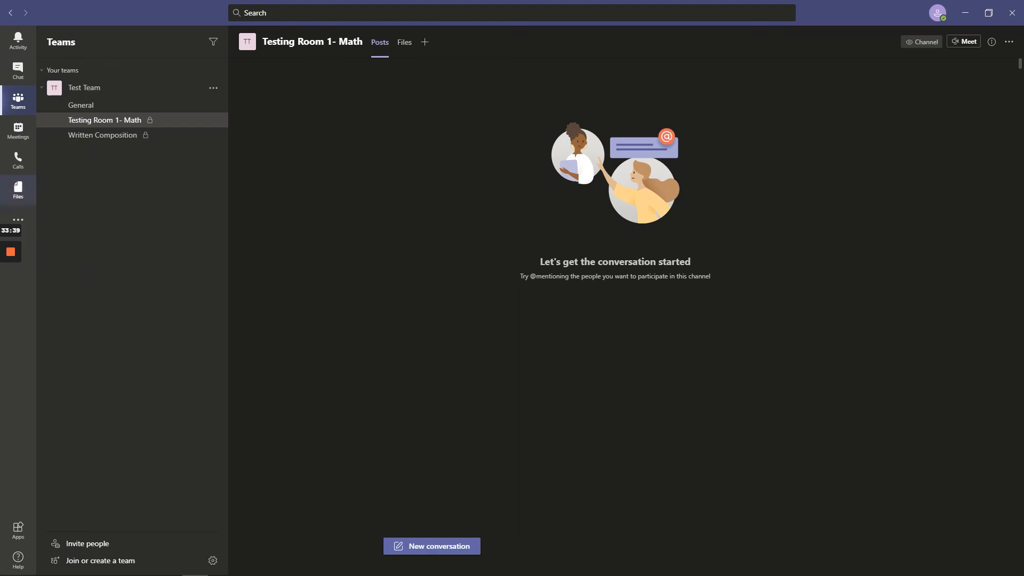
# Open the '...' options menu beside Test Team
pyautogui.click(214, 88)
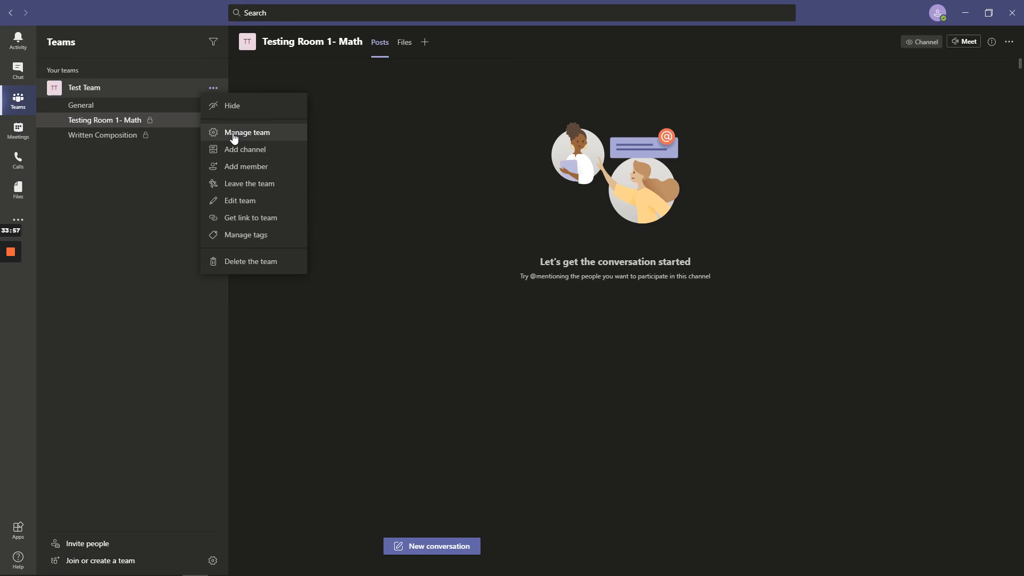
# Create a Standard channel named 'Quick Recall Match 1', correcting the missing space in the name
pyautogui.click(245, 151)
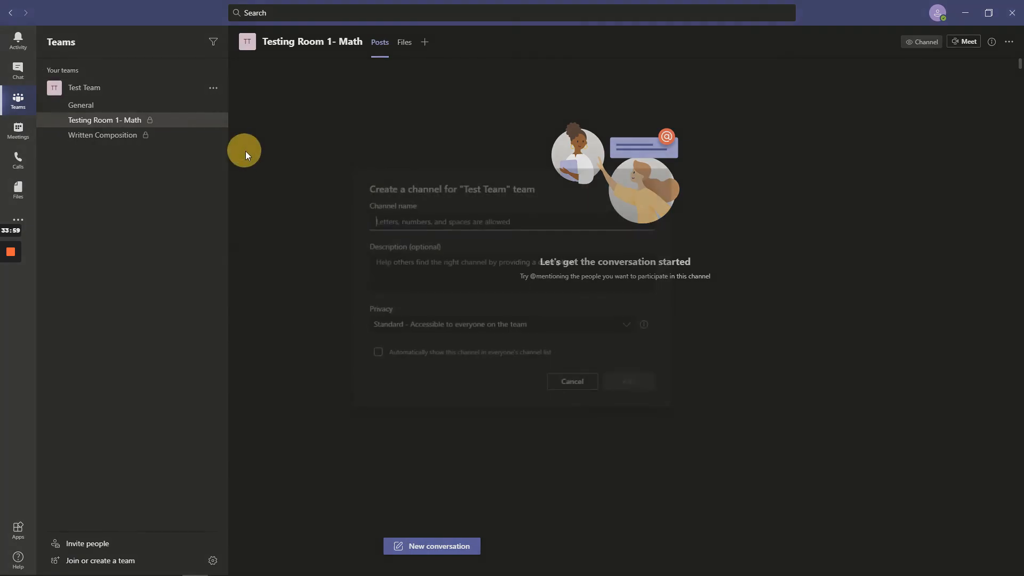
pyautogui.write('Q')
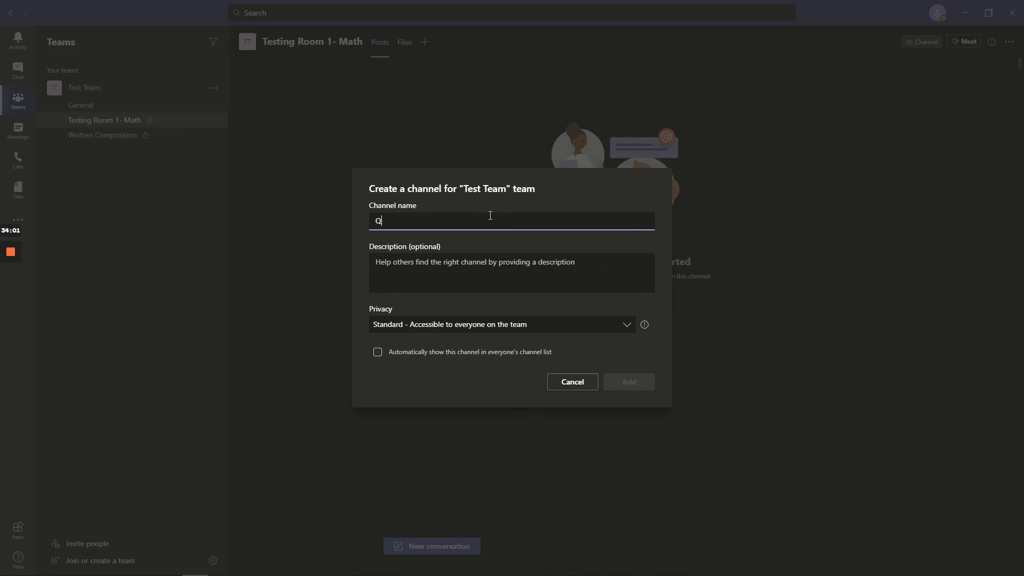
pyautogui.write('uick Recall Match1')
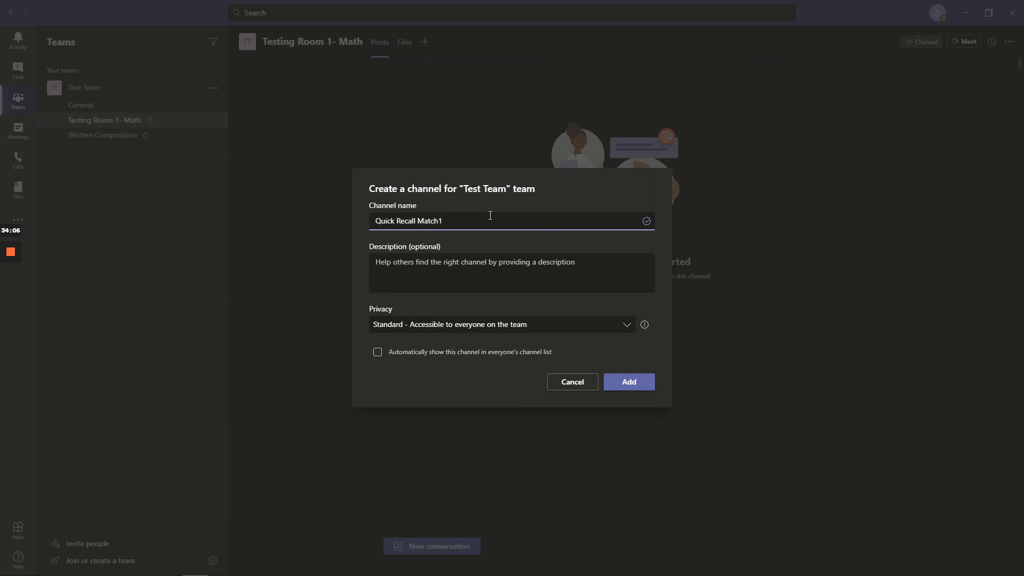
pyautogui.press('BackSpace')
pyautogui.write('1')
pyautogui.click(630, 383)
pyautogui.click(630, 384)
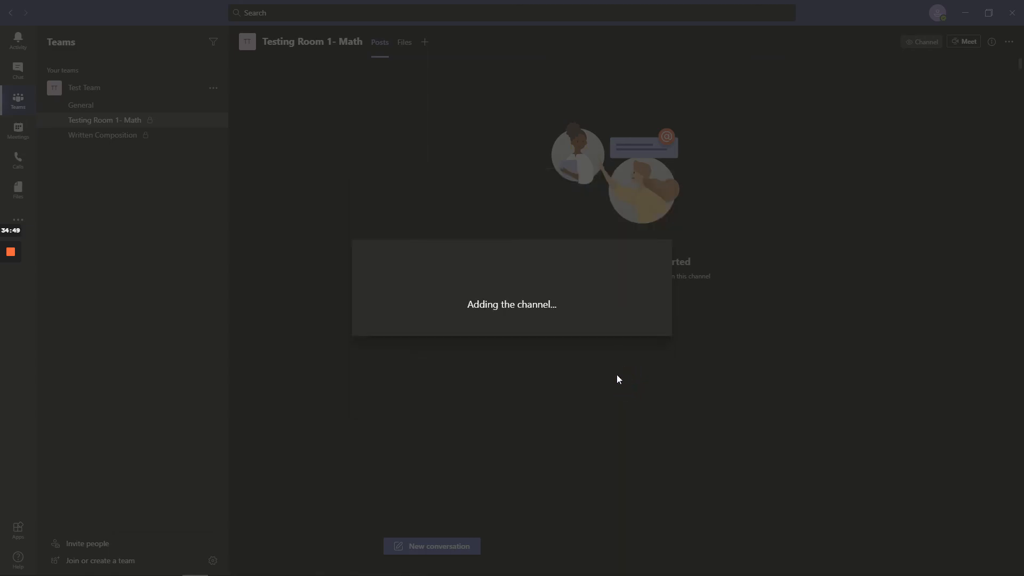
# Add a Standard channel named 'Quick Recall Room 2' to Test Team
pyautogui.click(213, 88)
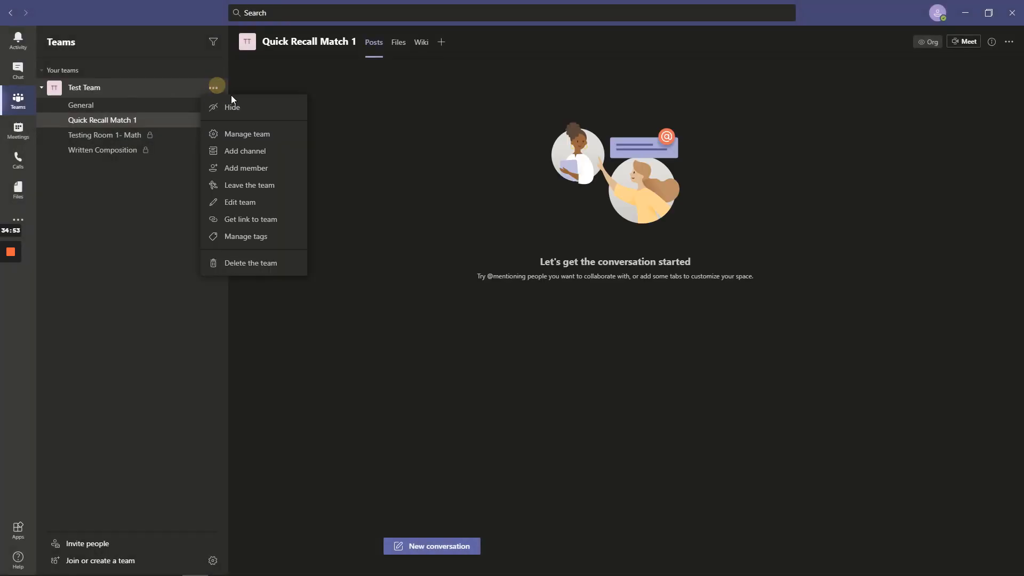
pyautogui.click(274, 155)
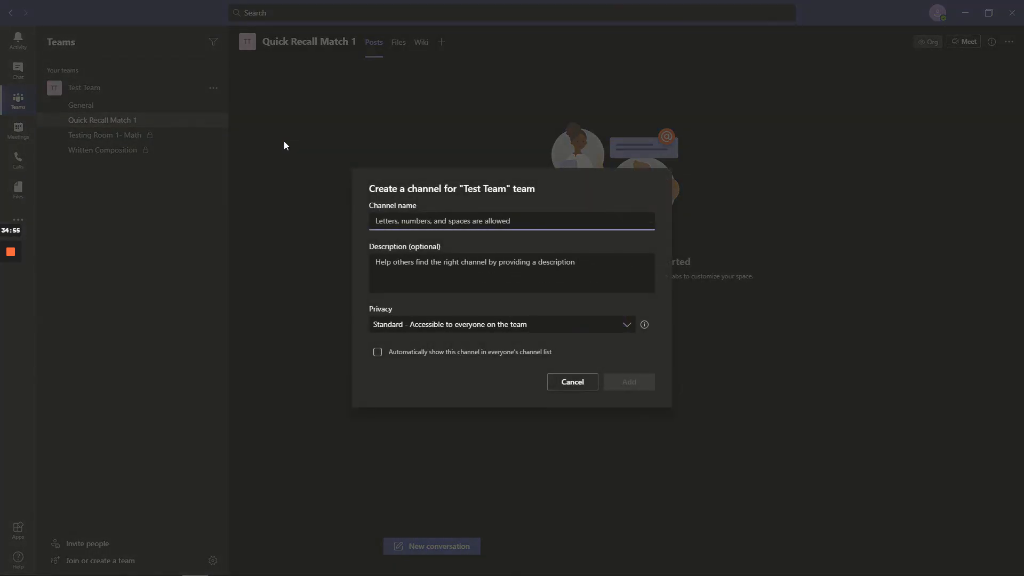
pyautogui.write('Quick Re')
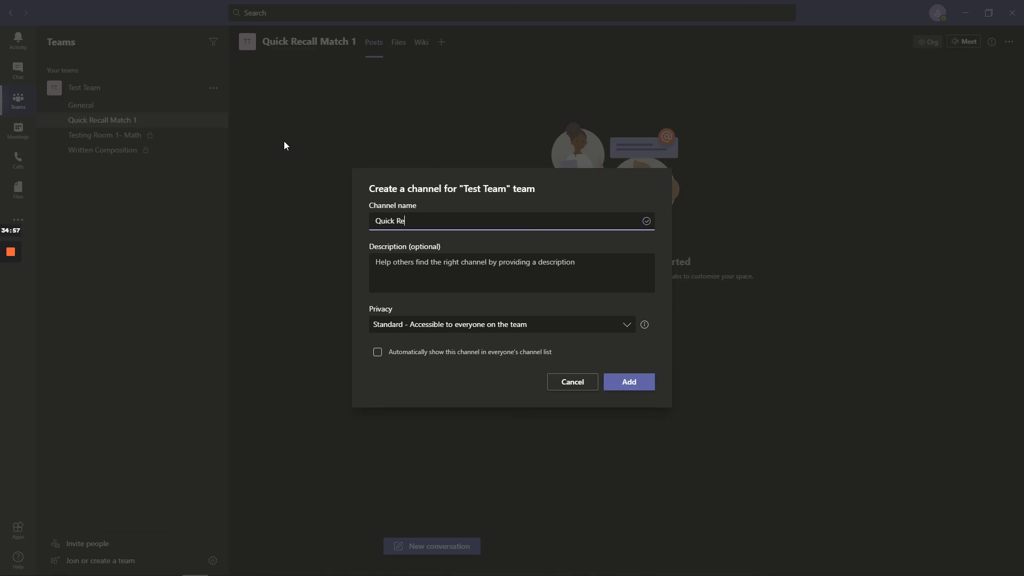
pyautogui.write('call Room 2')
pyautogui.click(635, 378)
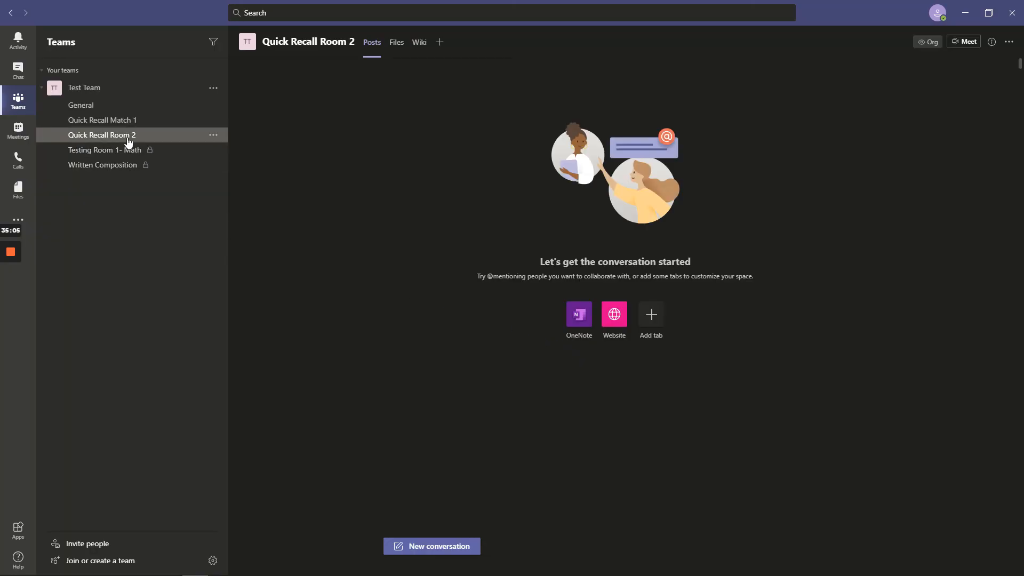
# Change 'Room' to 'Match' in the Quick Recall Room 2 channel name and save it
pyautogui.click(213, 137)
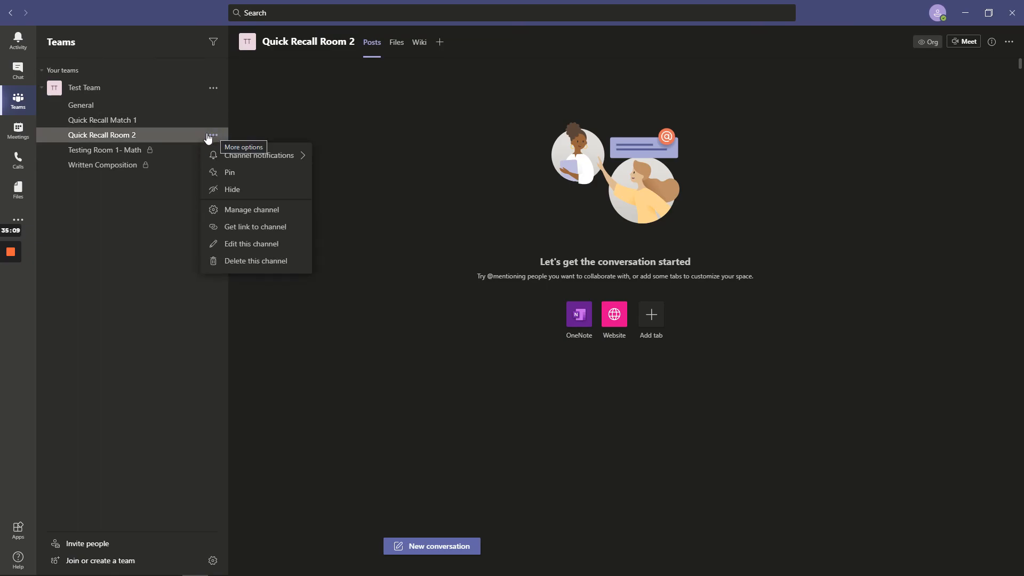
pyautogui.click(238, 247)
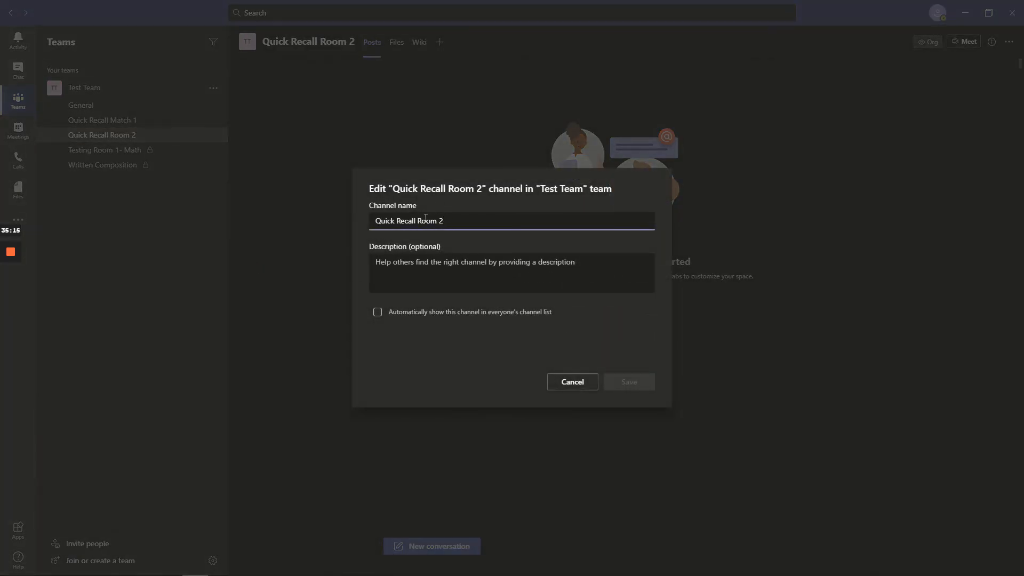
pyautogui.click(435, 221)
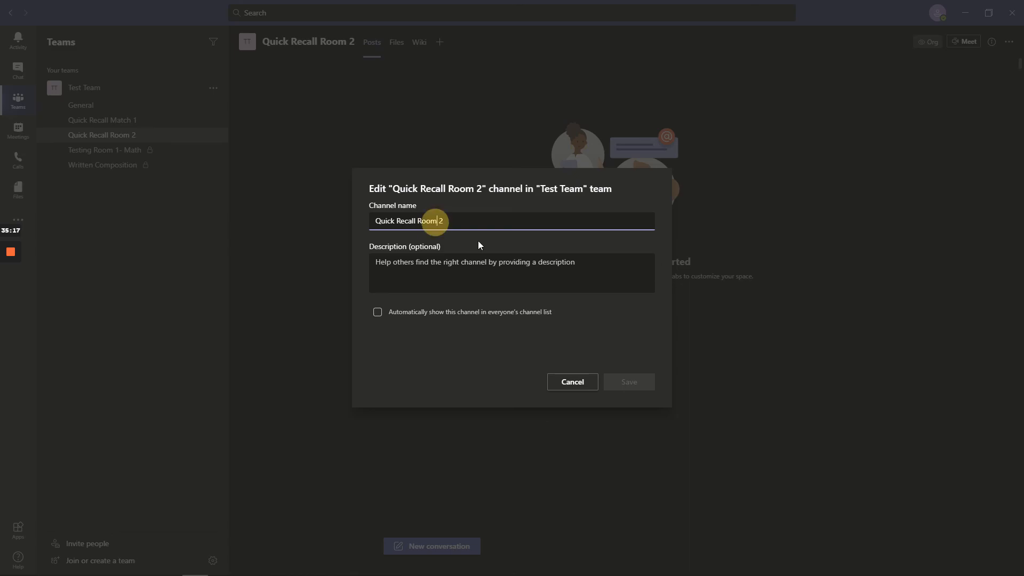
pyautogui.press('BackSpace')
pyautogui.press('BackSpace')
pyautogui.press('BackSpace')
pyautogui.press('BackSpace')
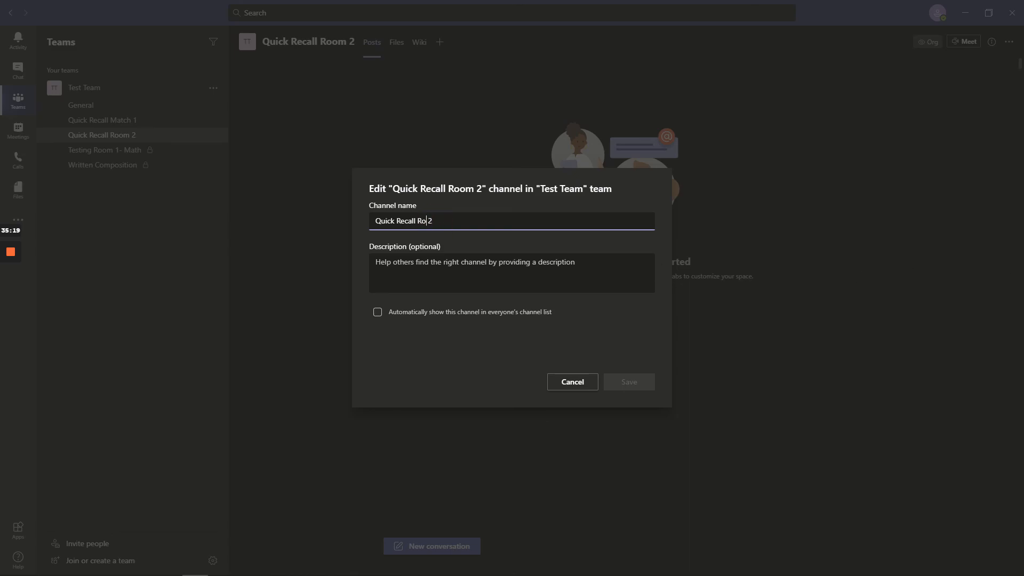
pyautogui.write('Match')
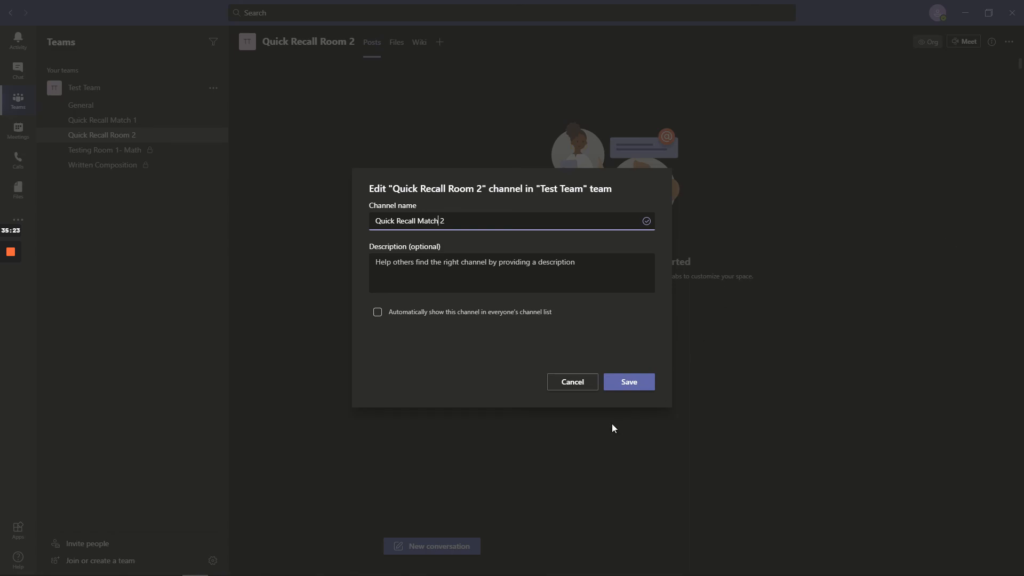
pyautogui.click(631, 388)
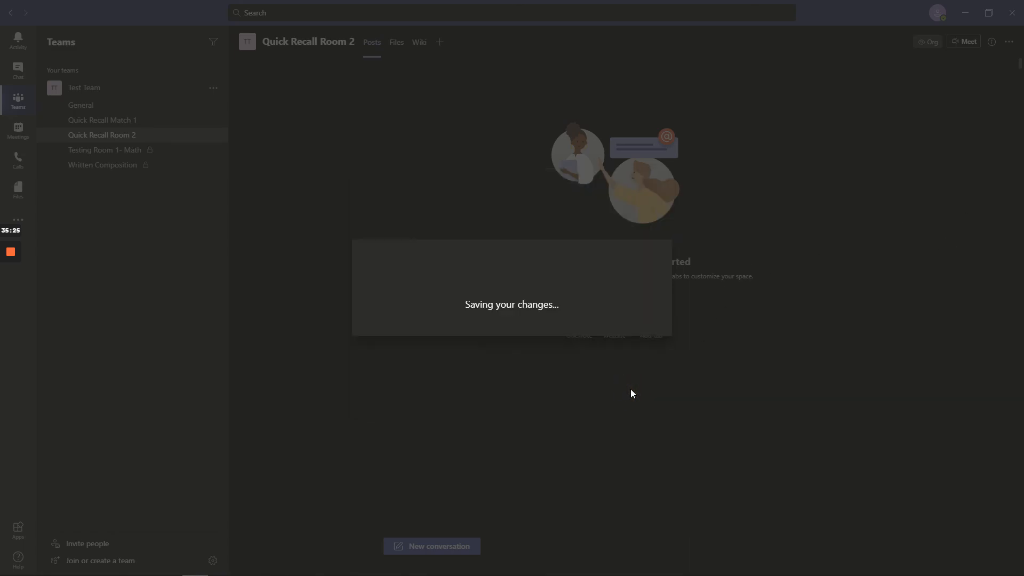
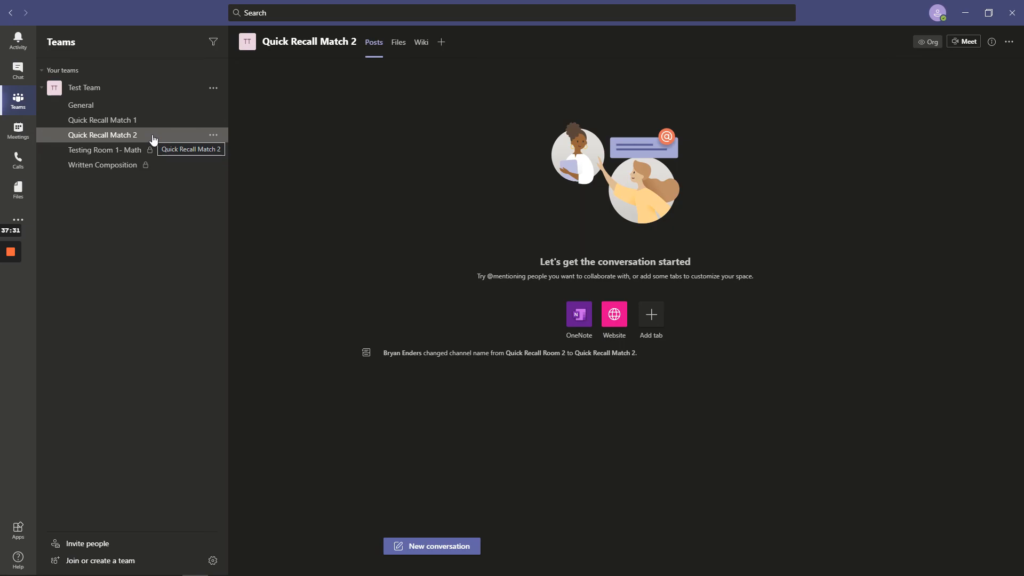
# Create a private channel named 'Coaches Channel' in Test Team
pyautogui.click(214, 87)
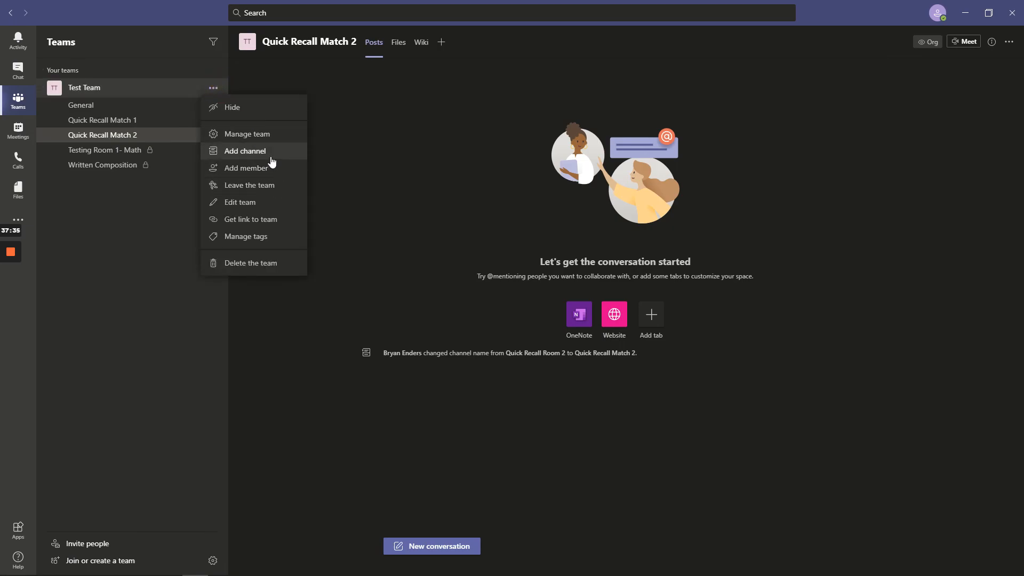
pyautogui.click(271, 153)
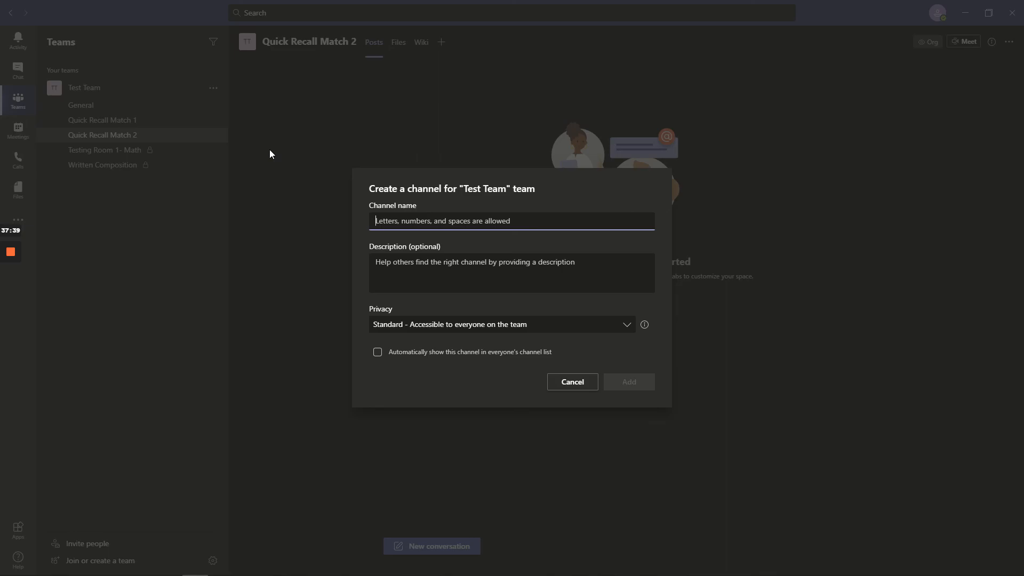
pyautogui.write('Coaches')
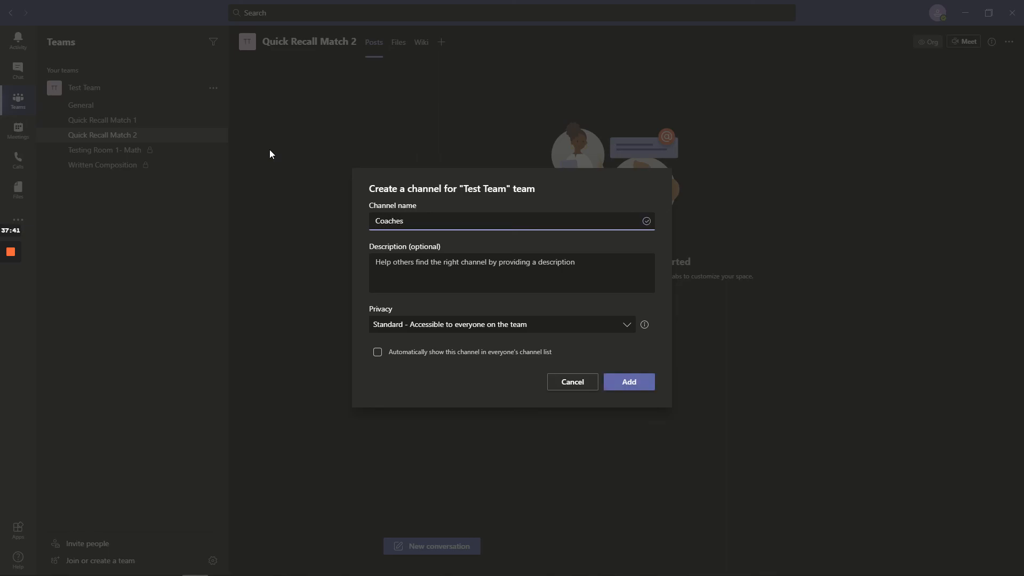
pyautogui.write(' Channel')
pyautogui.click(592, 323)
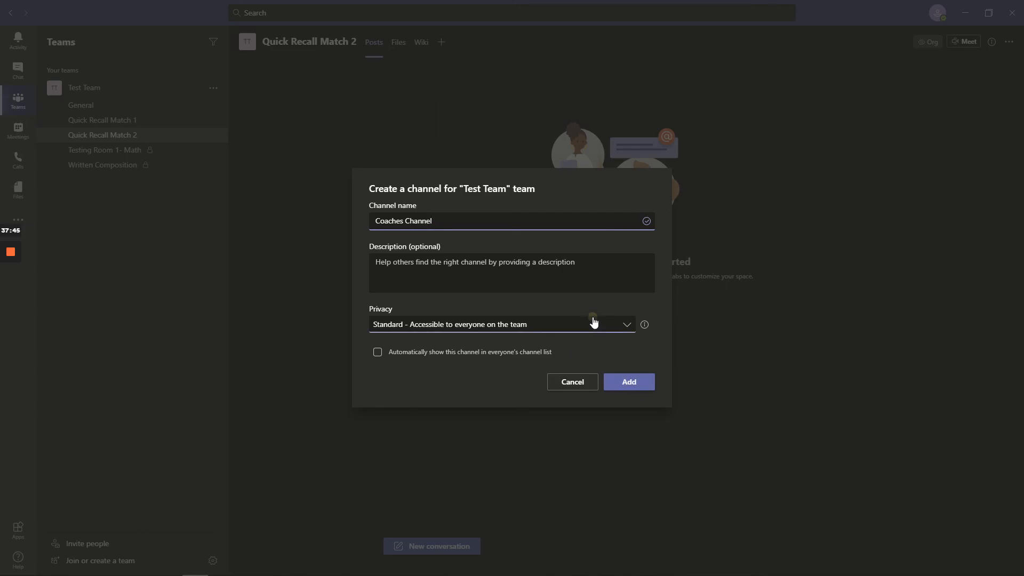
pyautogui.click(543, 380)
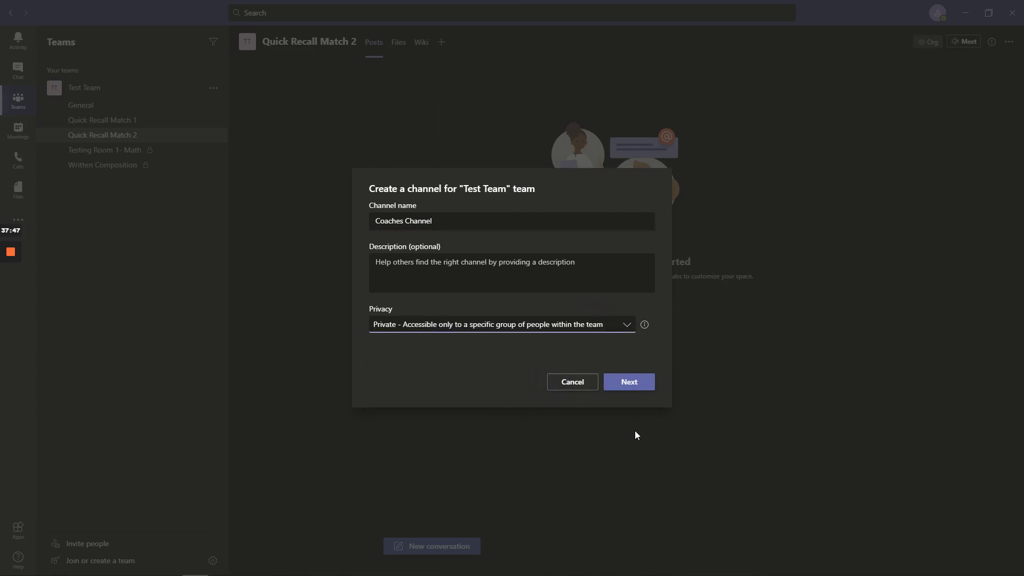
pyautogui.click(643, 383)
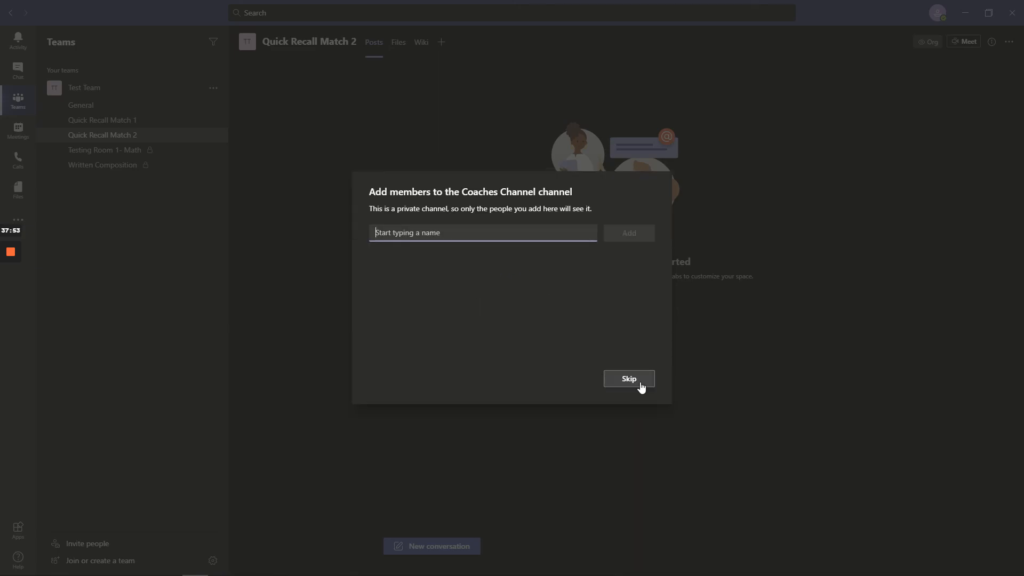
# Add one team member to Coaches Channel and finish, opening the channel
pyautogui.write('bry')
pyautogui.click(469, 254)
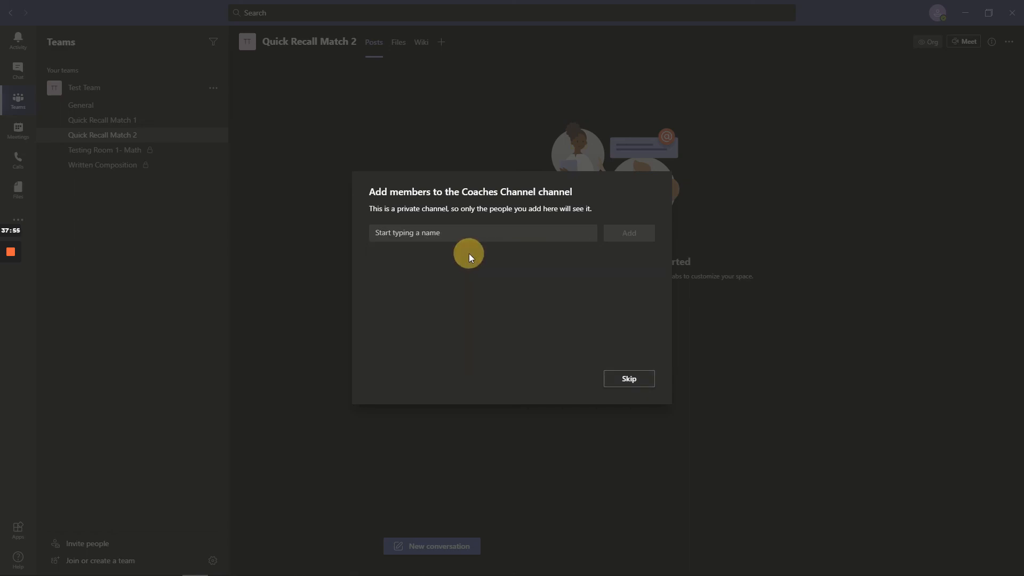
pyautogui.click(635, 236)
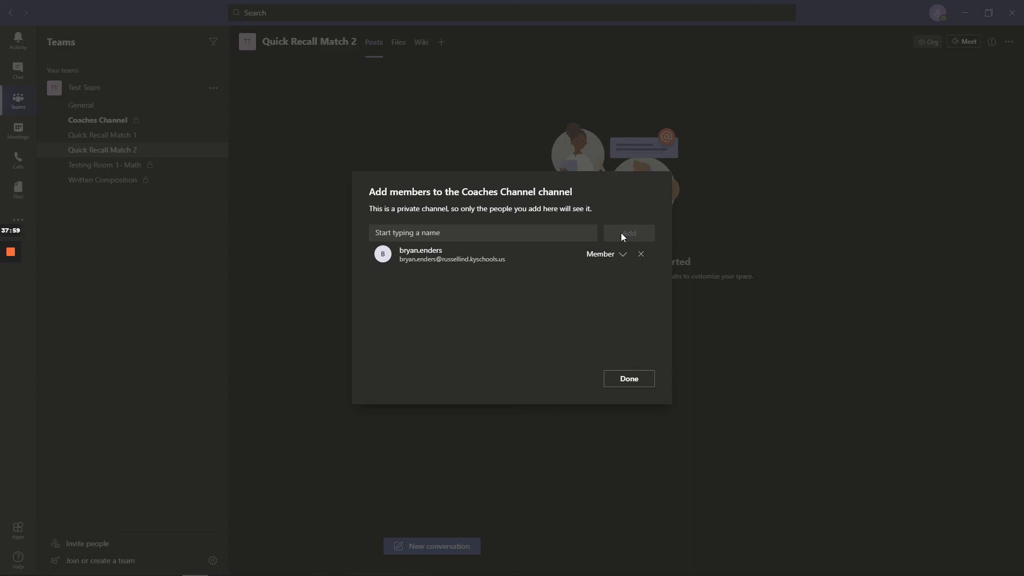
pyautogui.click(632, 379)
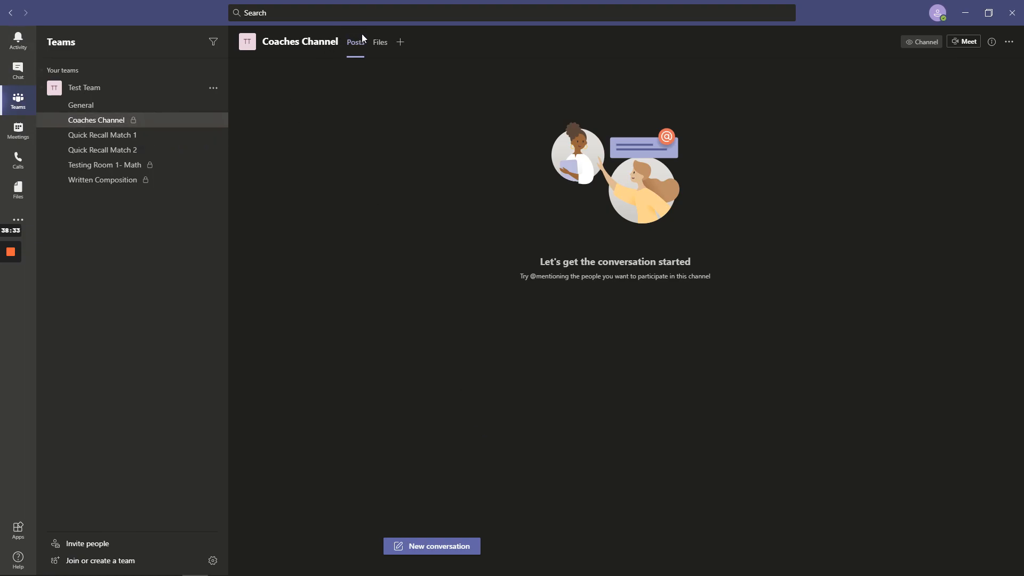
pyautogui.click(381, 52)
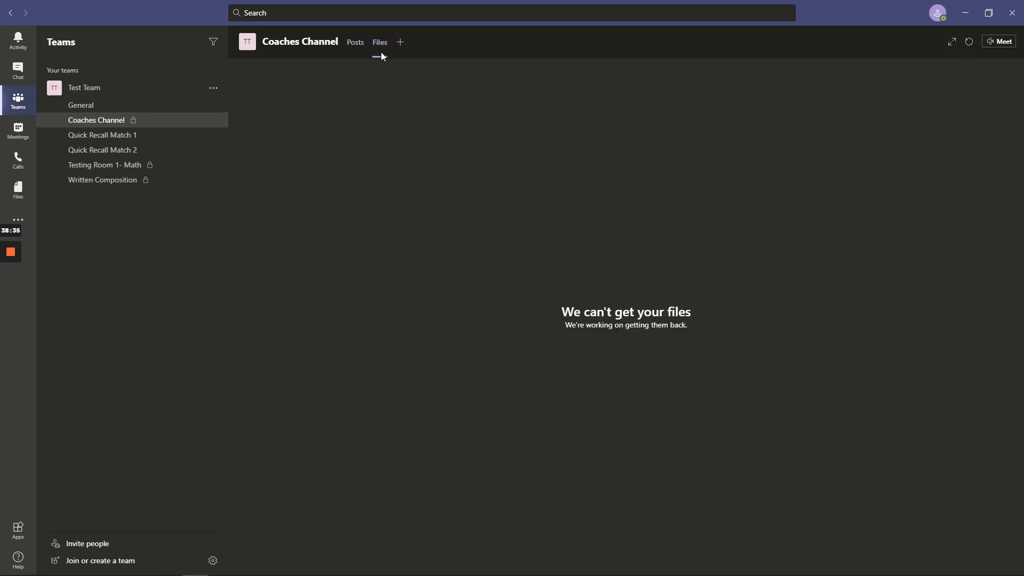
pyautogui.click(354, 45)
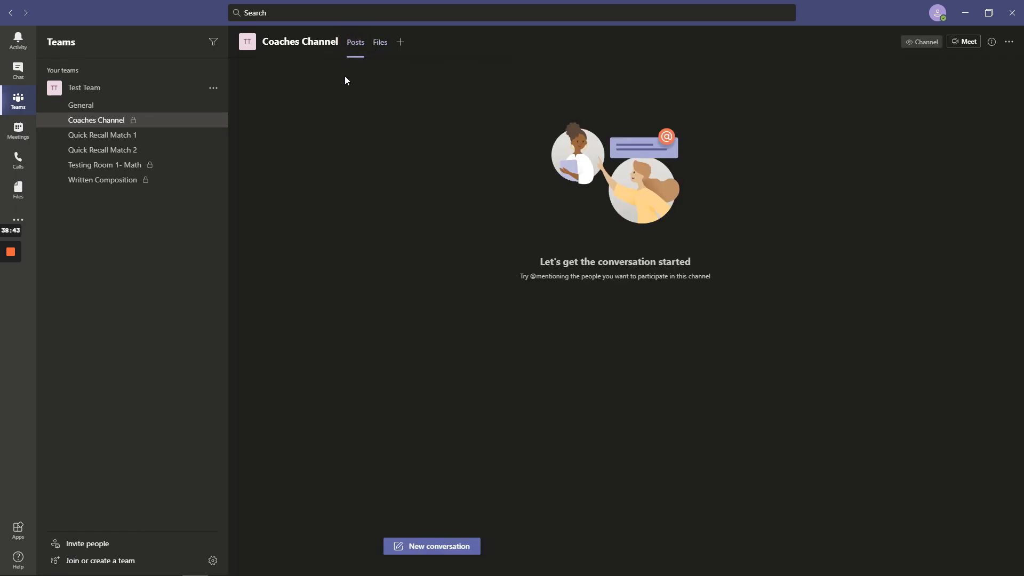
pyautogui.click(381, 46)
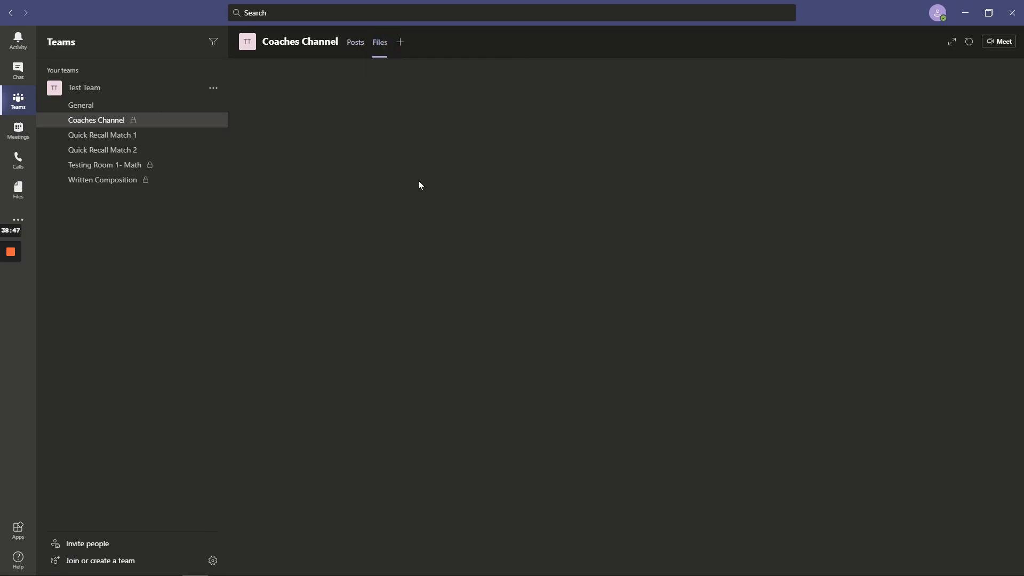
pyautogui.click(358, 46)
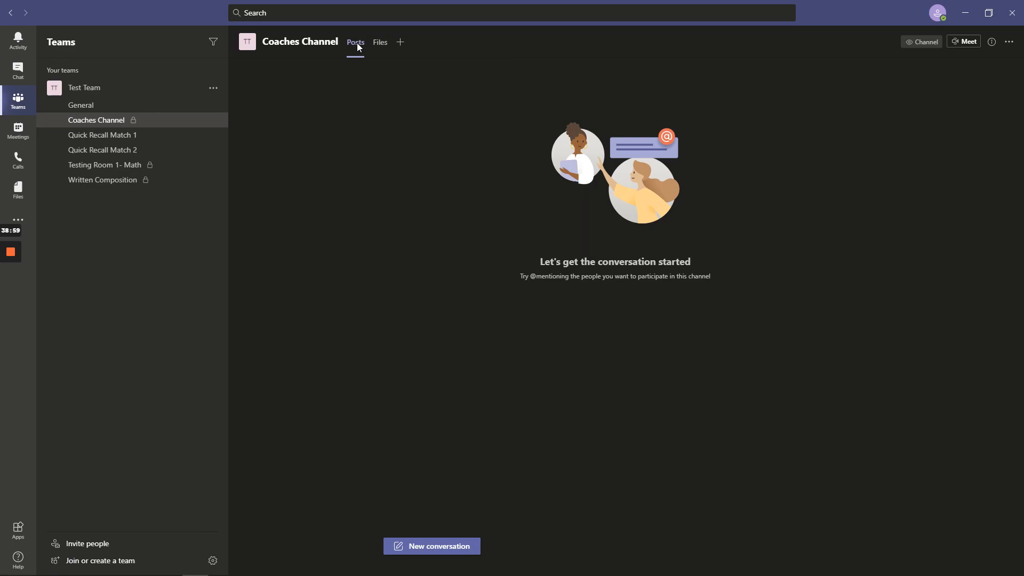
# Create a private channel named 'Russell Home Room' in Test Team
pyautogui.click(214, 89)
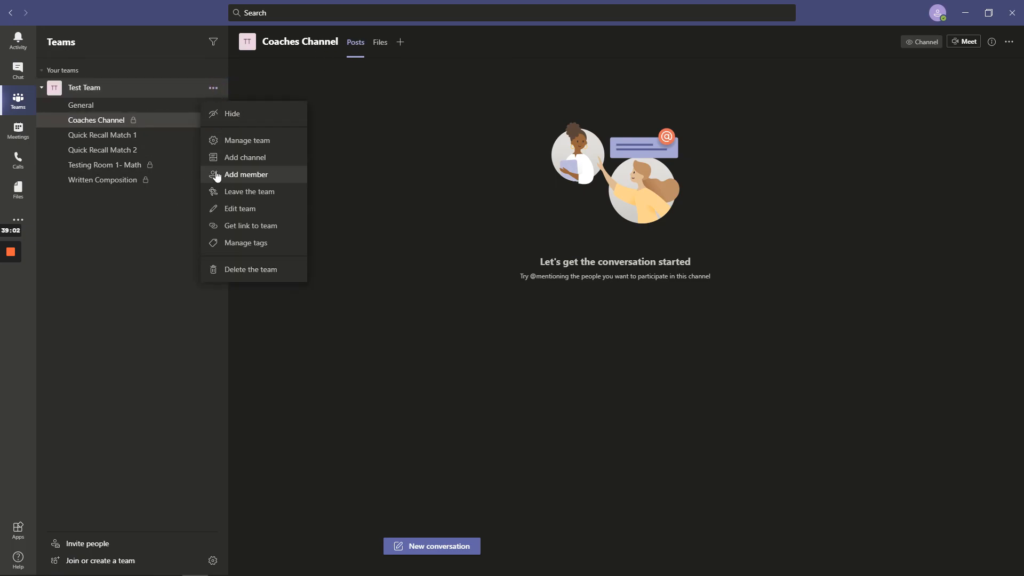
pyautogui.click(248, 158)
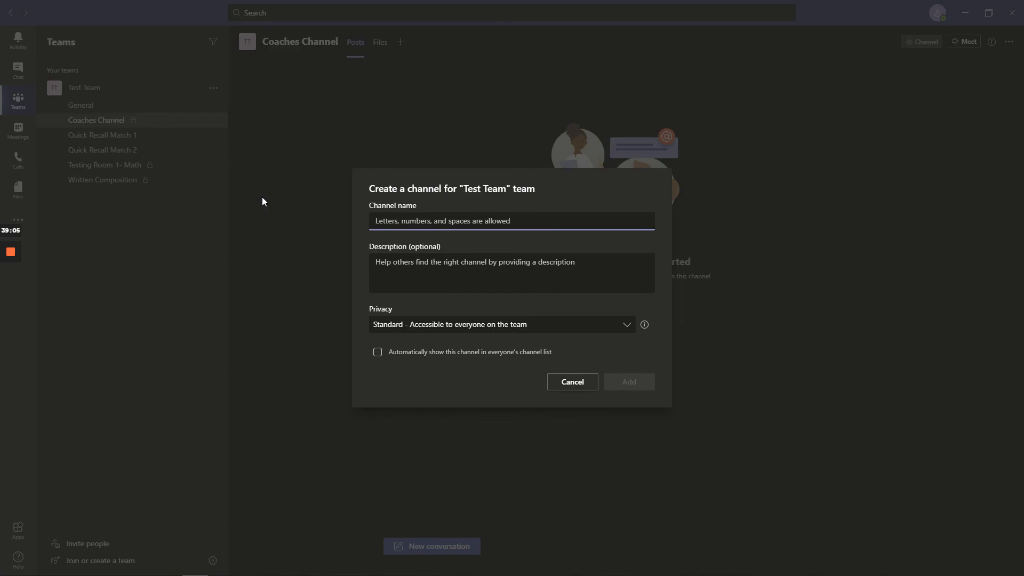
pyautogui.write('Rus')
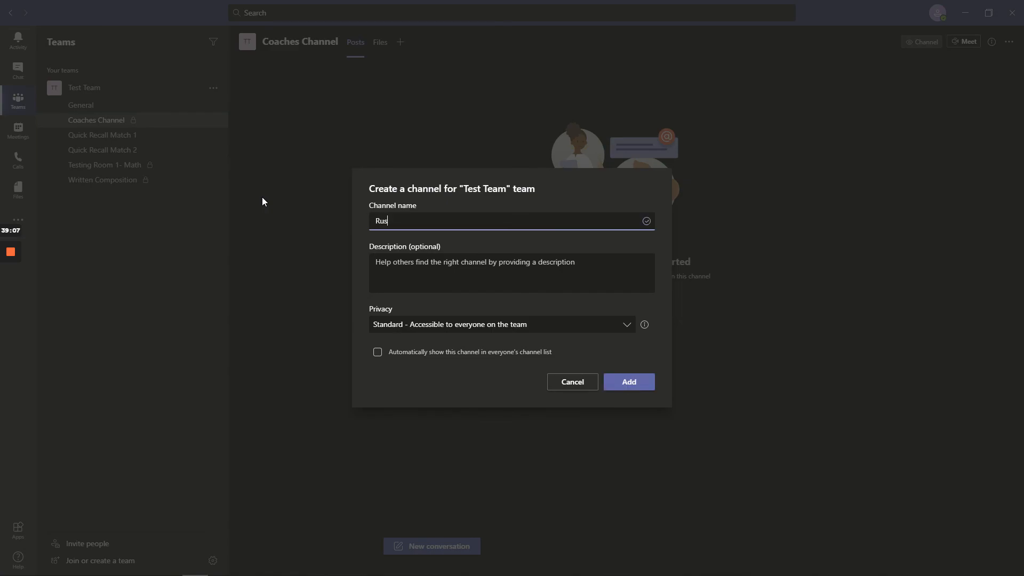
pyautogui.write('sell Home Room')
pyautogui.click(572, 325)
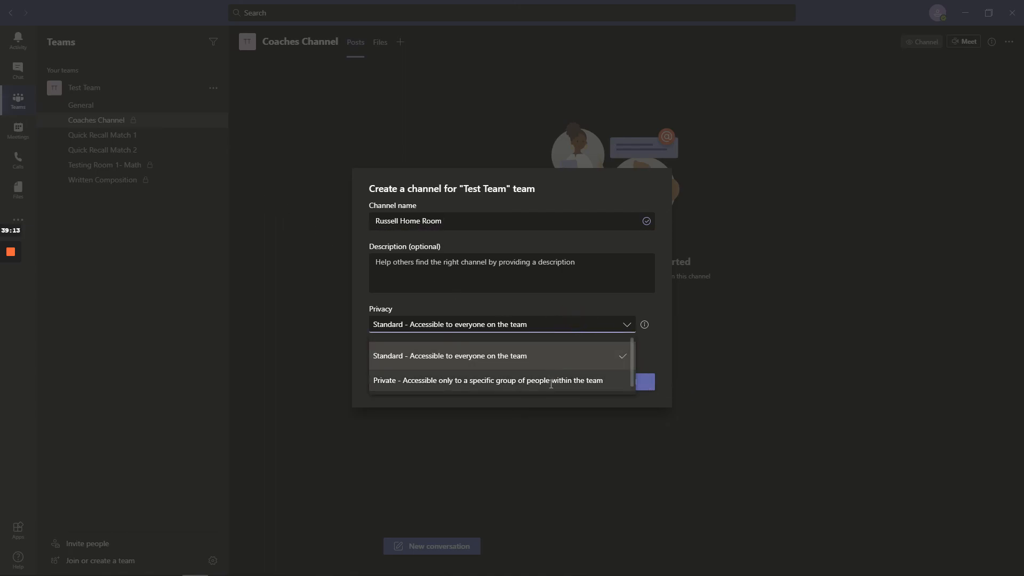
pyautogui.click(551, 381)
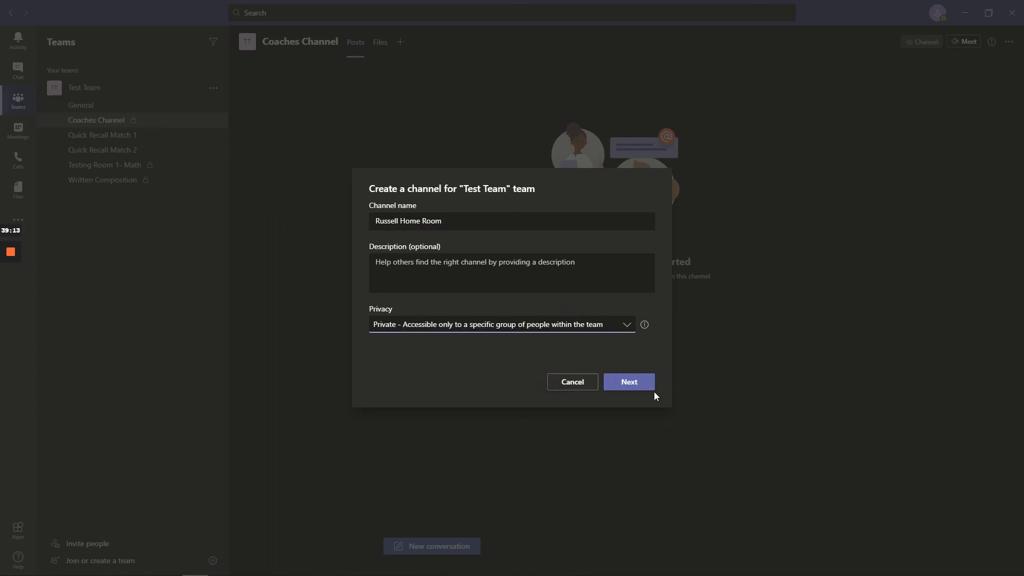
pyautogui.click(626, 380)
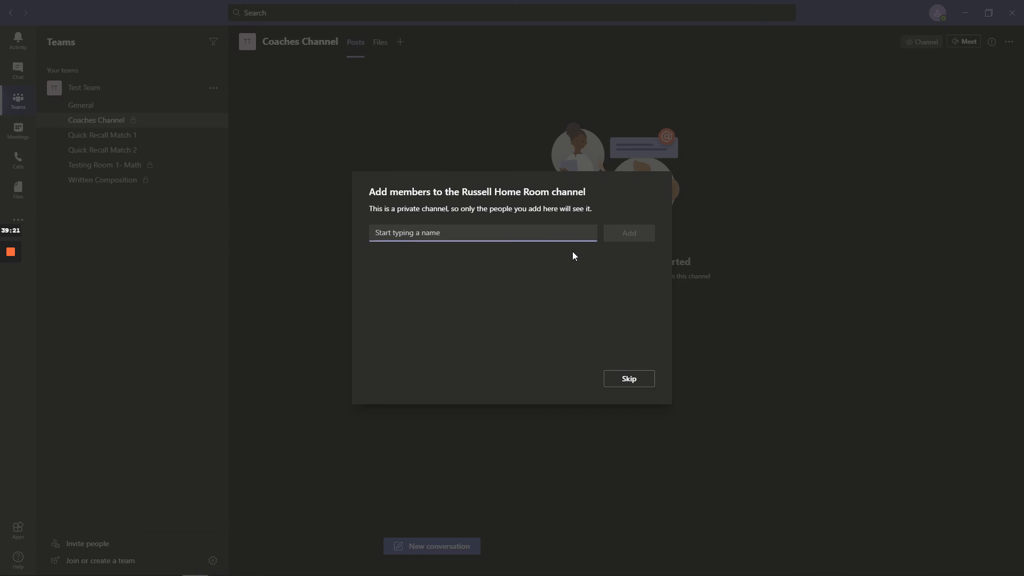
# Add one team member to Russell Home Room and close the member dialog
pyautogui.write('reg')
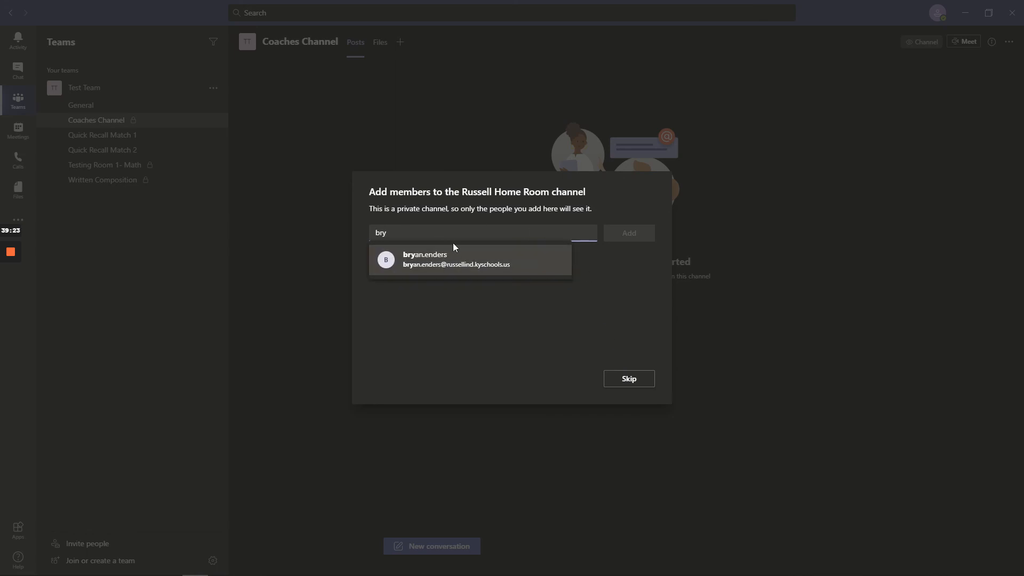
pyautogui.click(465, 254)
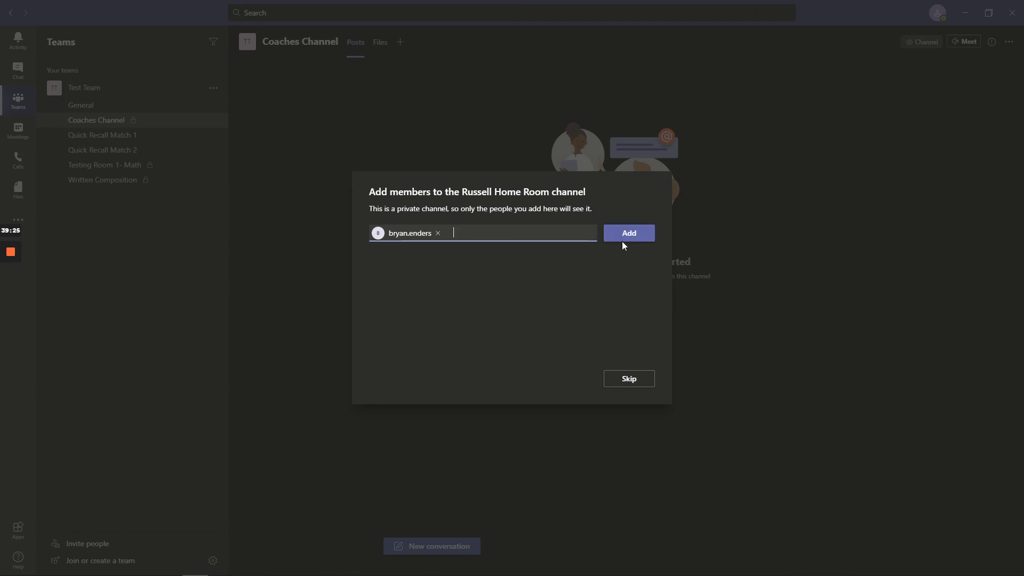
pyautogui.click(621, 237)
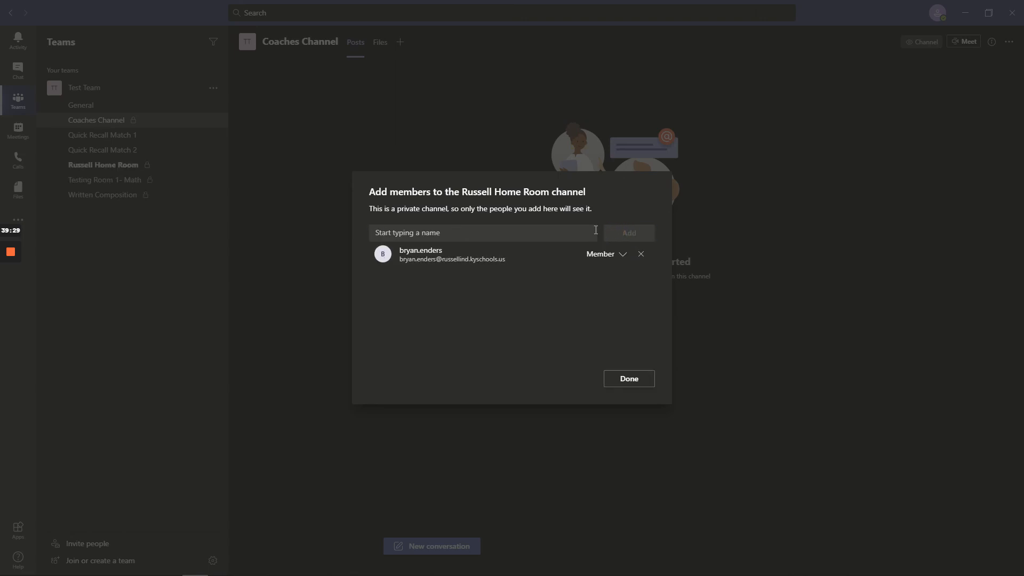
pyautogui.click(649, 380)
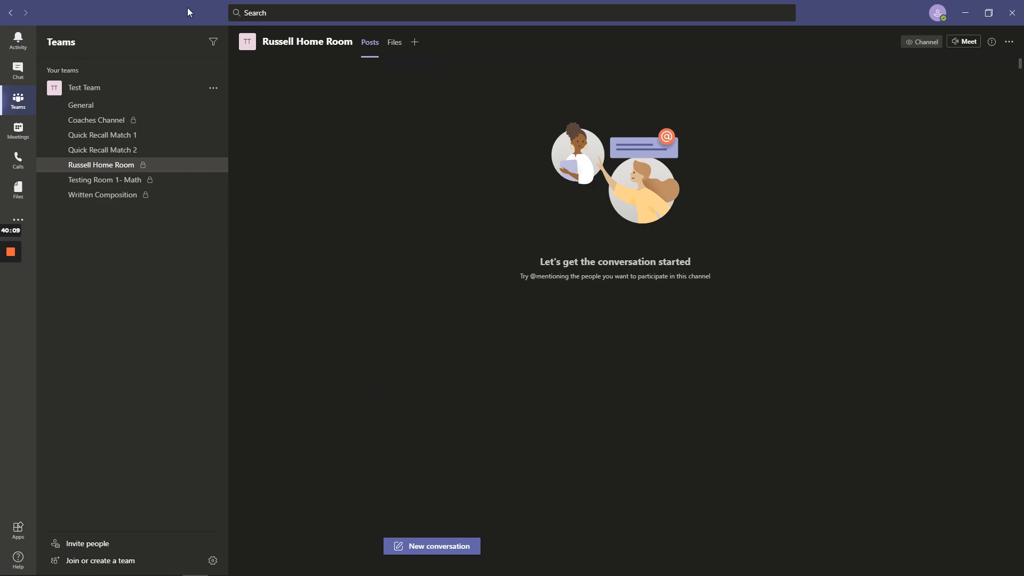
pyautogui.click(222, 89)
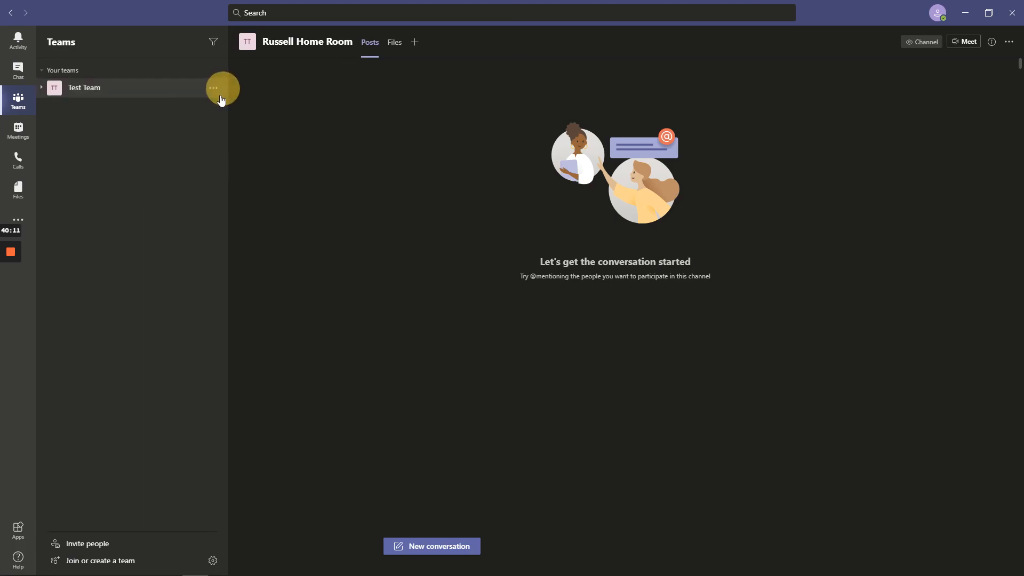
pyautogui.click(45, 92)
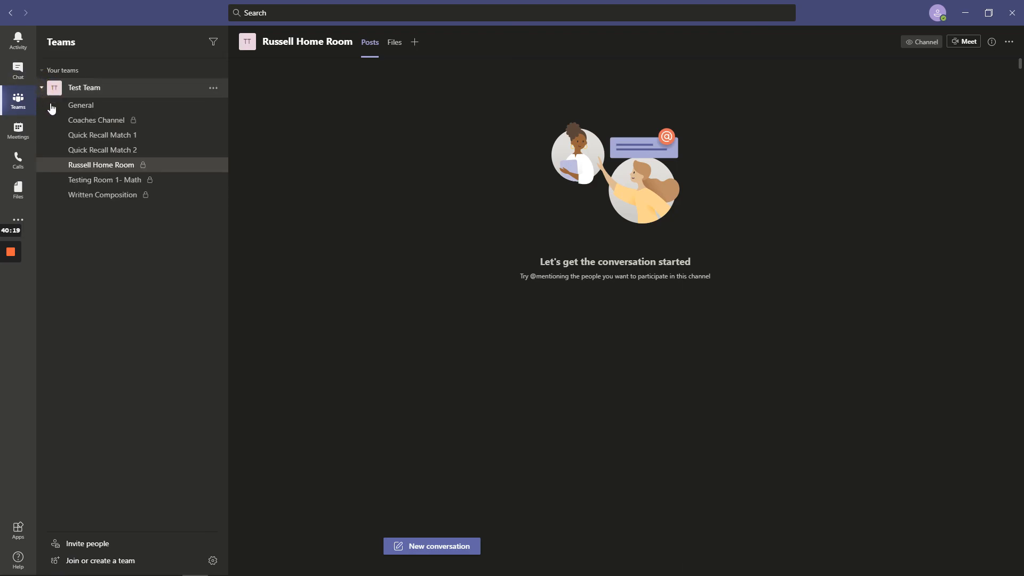
# Create a private channel named 'Staff Channel' in Test Team
pyautogui.click(214, 93)
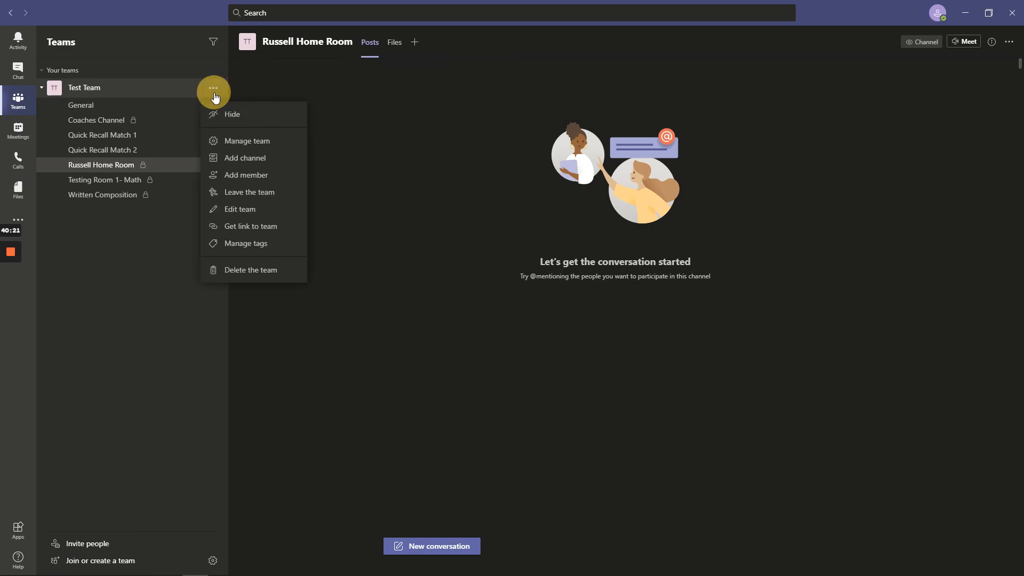
pyautogui.click(251, 158)
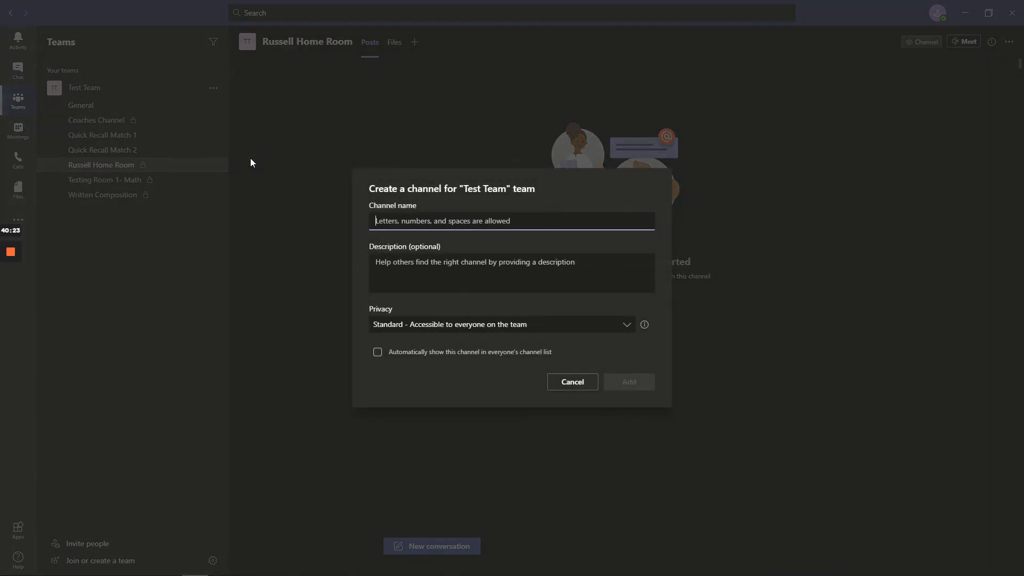
pyautogui.write('Staff ')
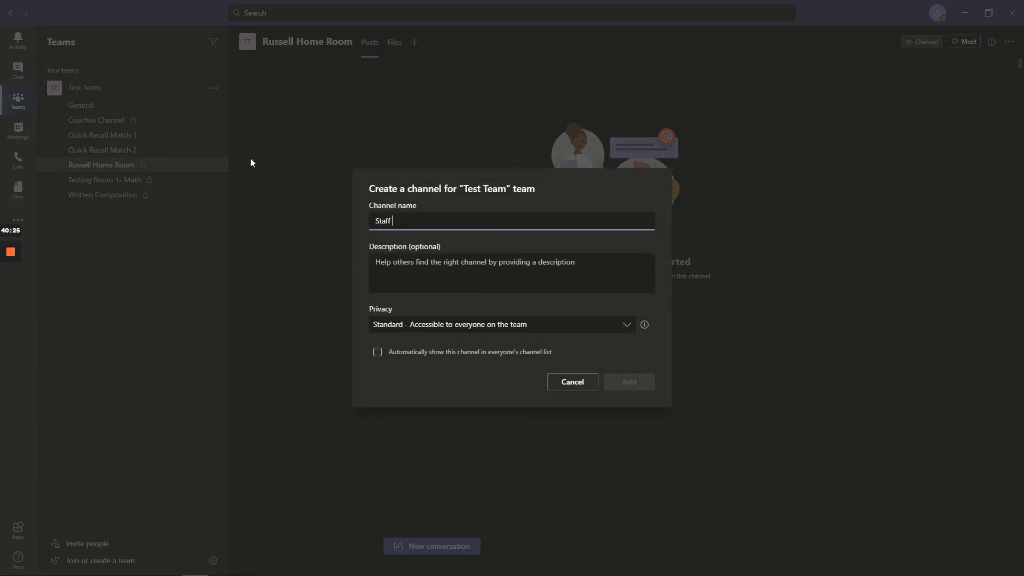
pyautogui.write('Channel')
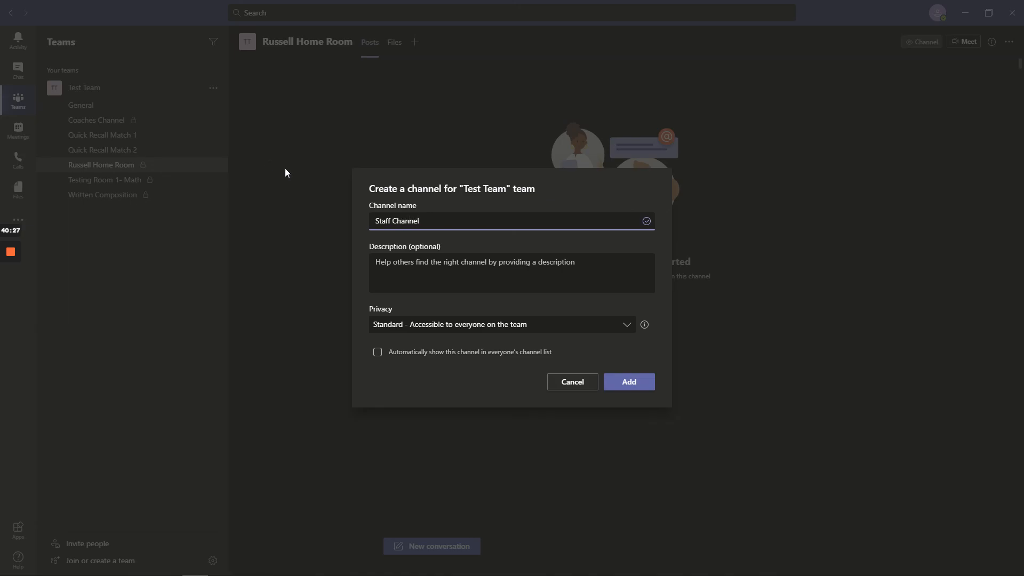
pyautogui.click(572, 326)
pyautogui.click(564, 381)
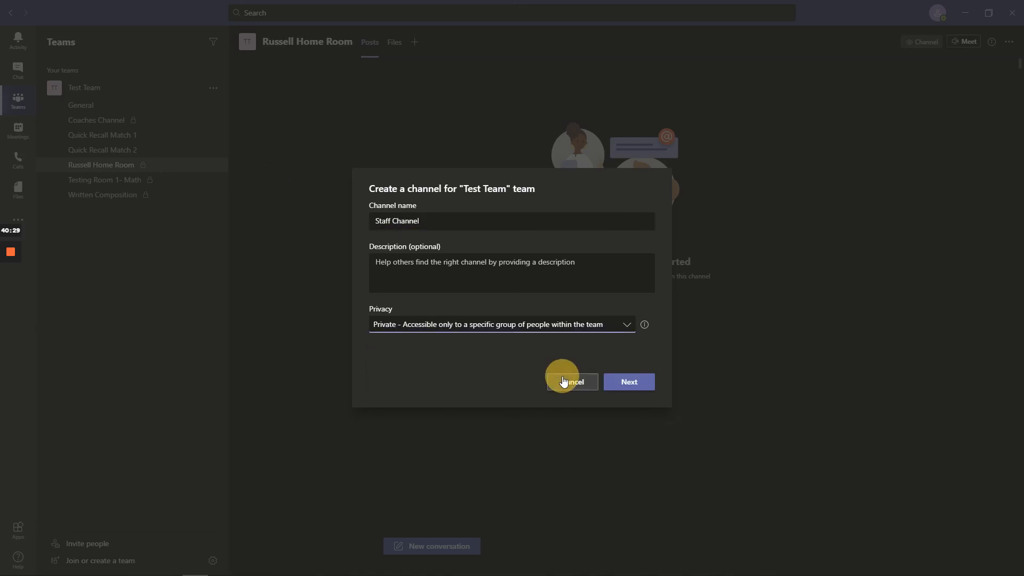
pyautogui.click(634, 387)
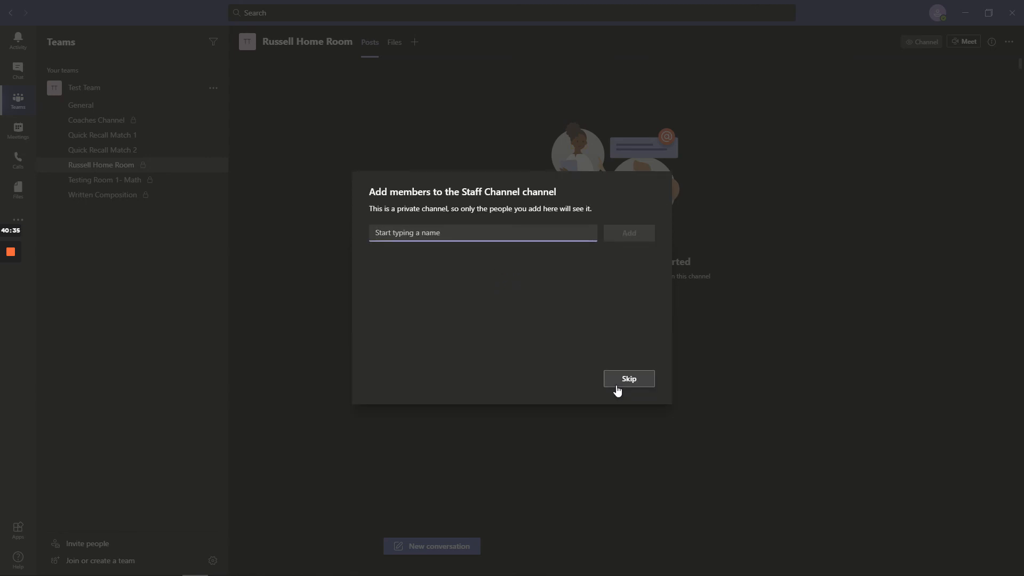
# Add one team member to Staff Channel and finish
pyautogui.write('bry')
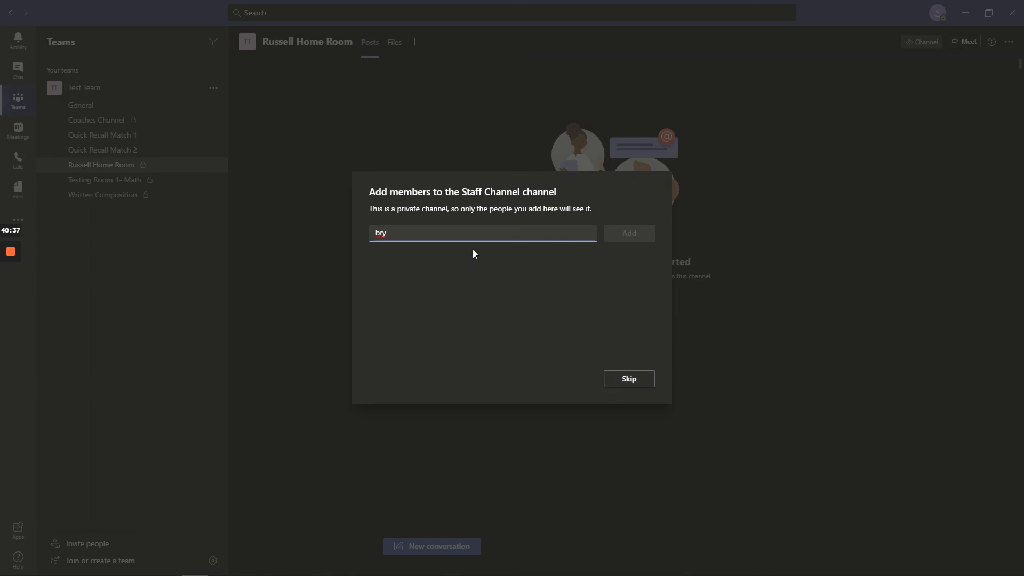
pyautogui.write('an.en')
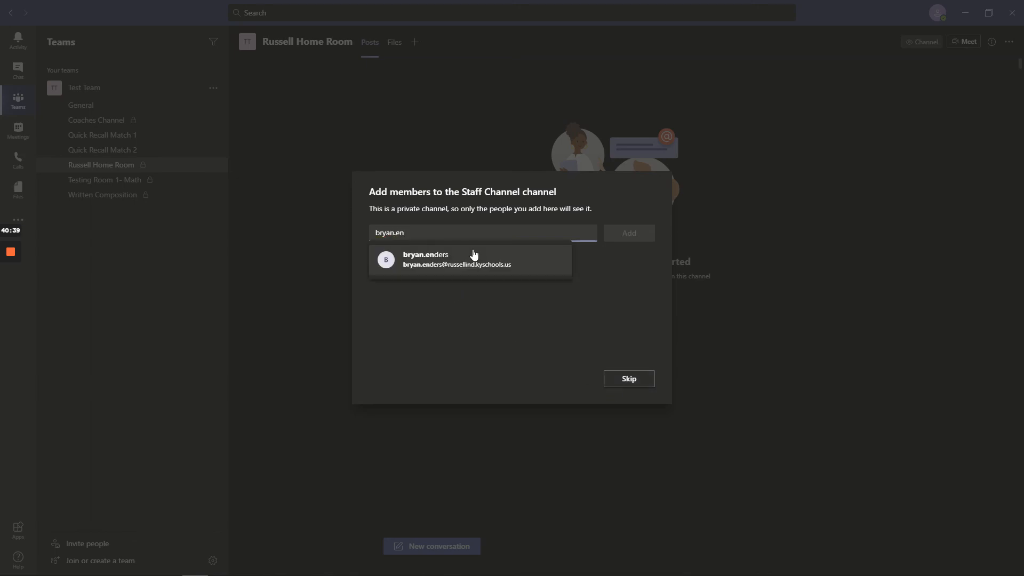
pyautogui.click(474, 254)
pyautogui.click(633, 235)
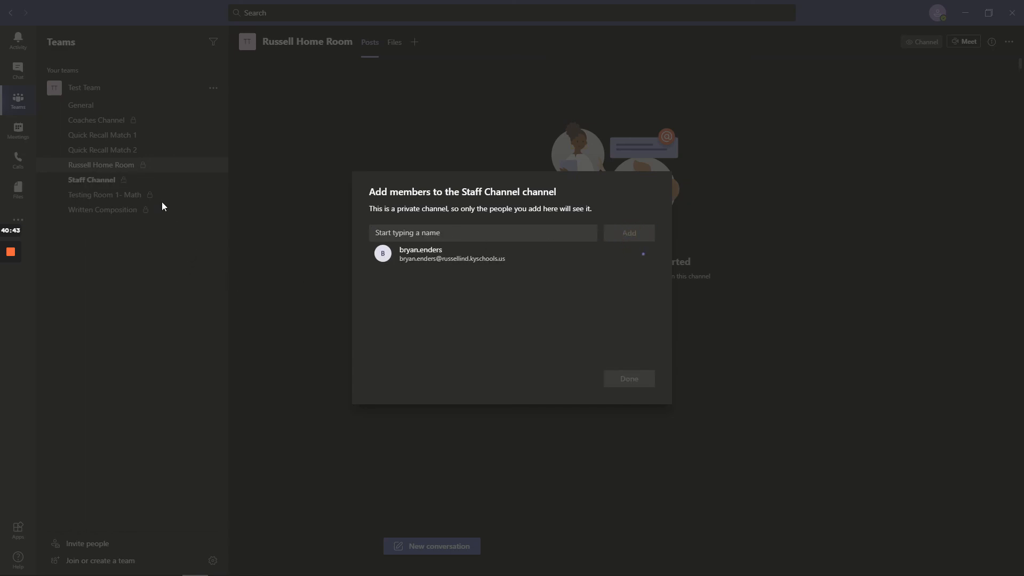
pyautogui.click(621, 380)
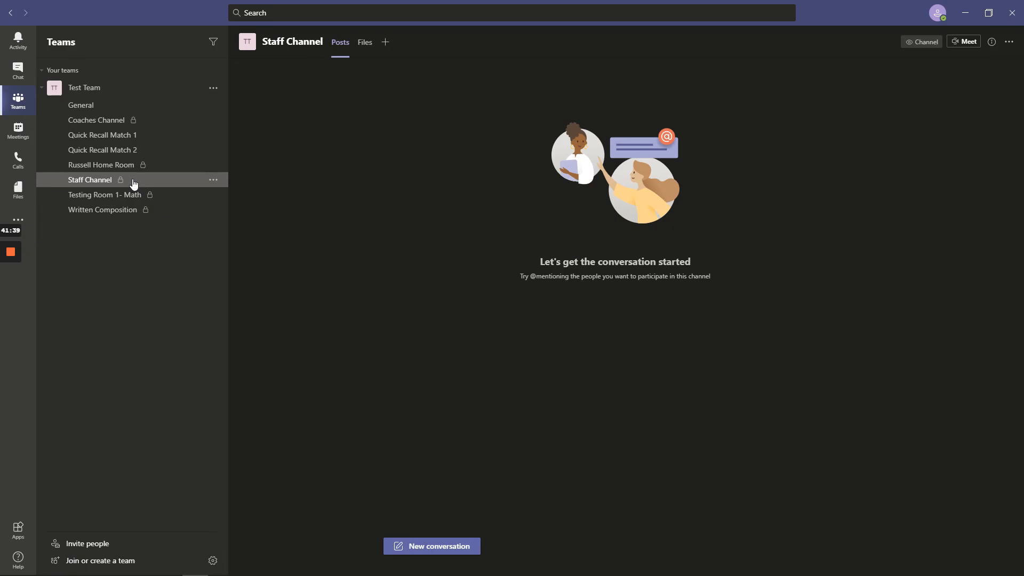
# Create a private channel named 'QR Secure Room' in Test Team
pyautogui.click(221, 87)
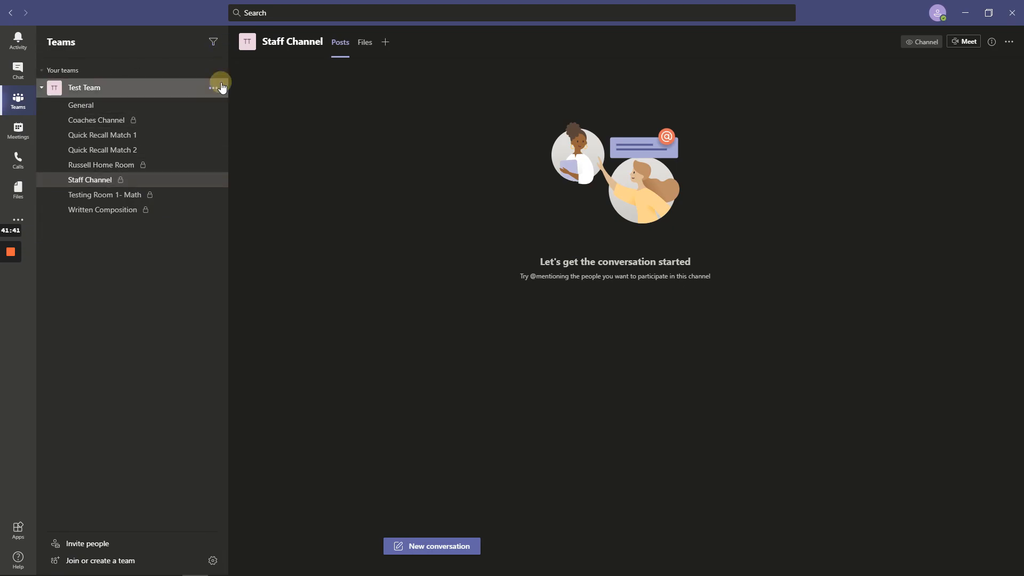
pyautogui.click(245, 151)
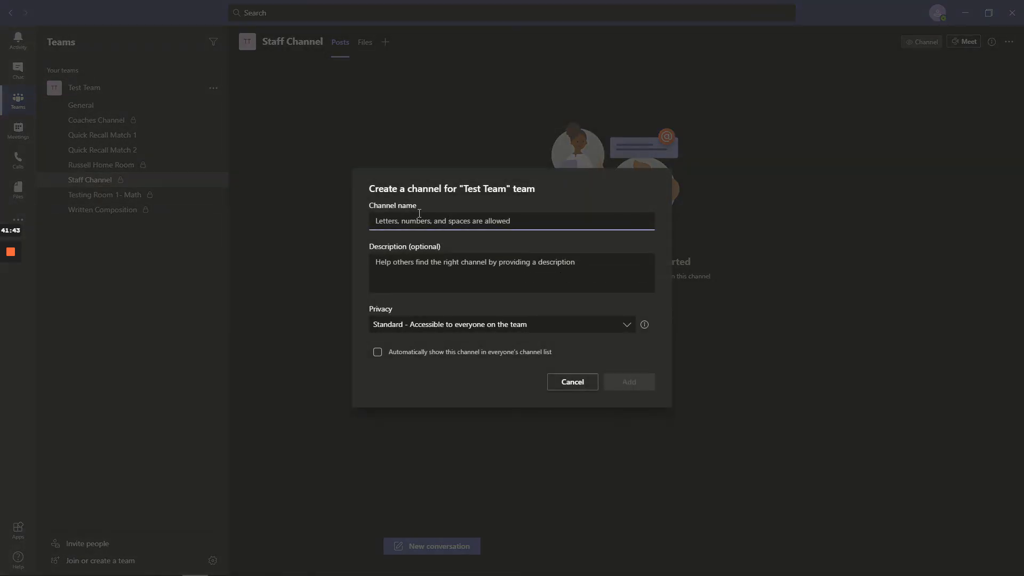
pyautogui.write('QR Secu')
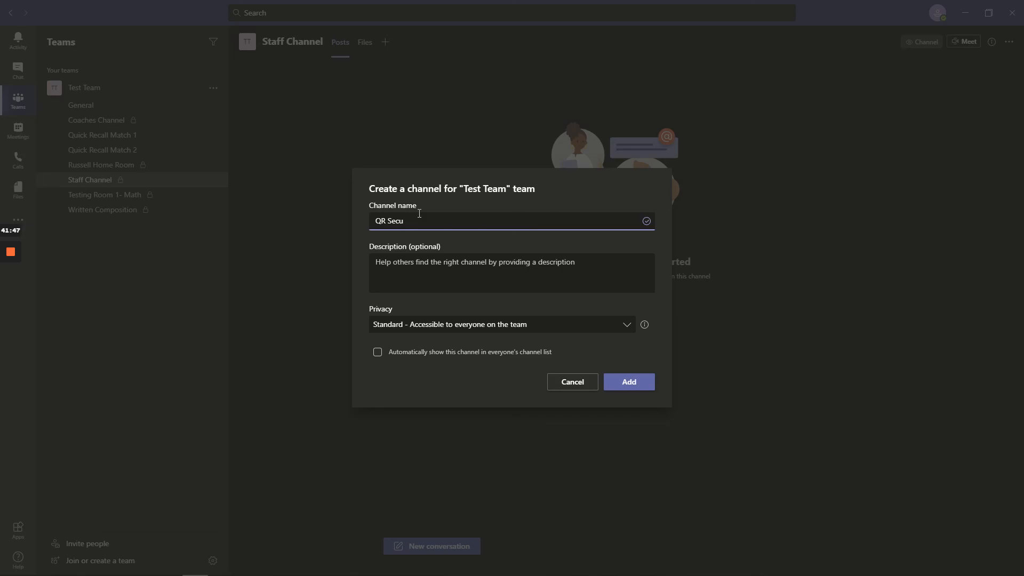
pyautogui.write('re Room')
pyautogui.click(533, 326)
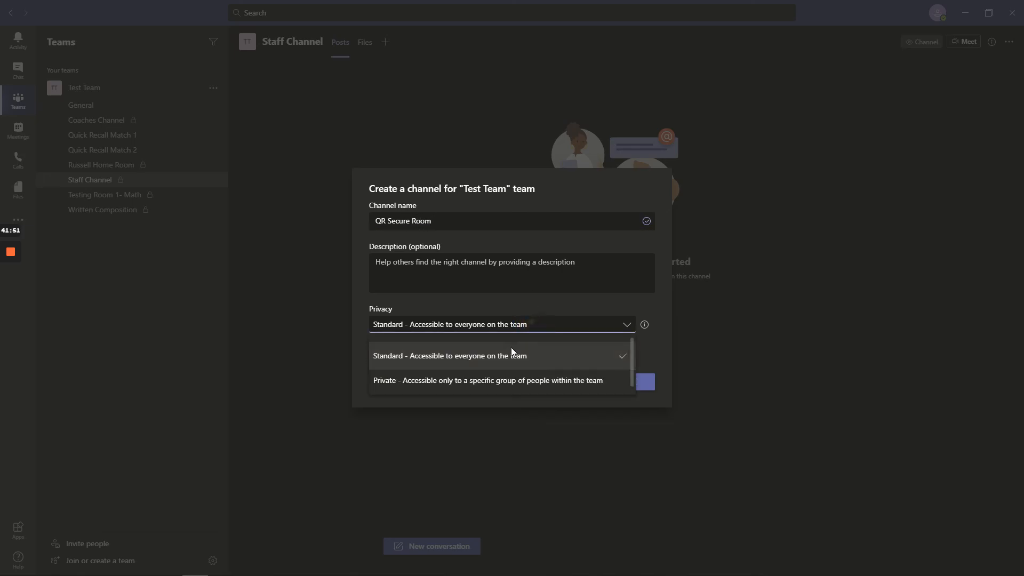
pyautogui.click(501, 382)
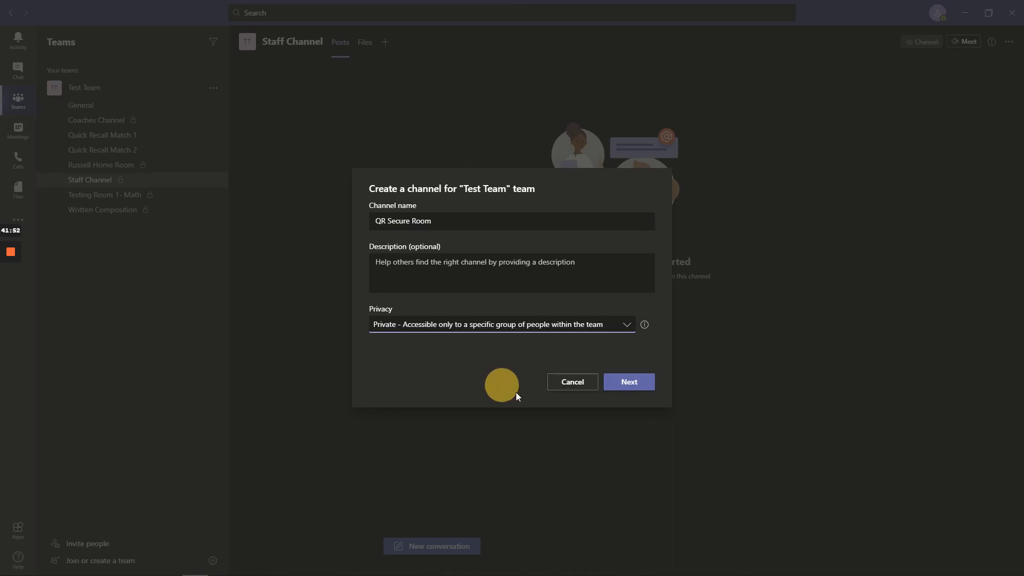
pyautogui.click(619, 386)
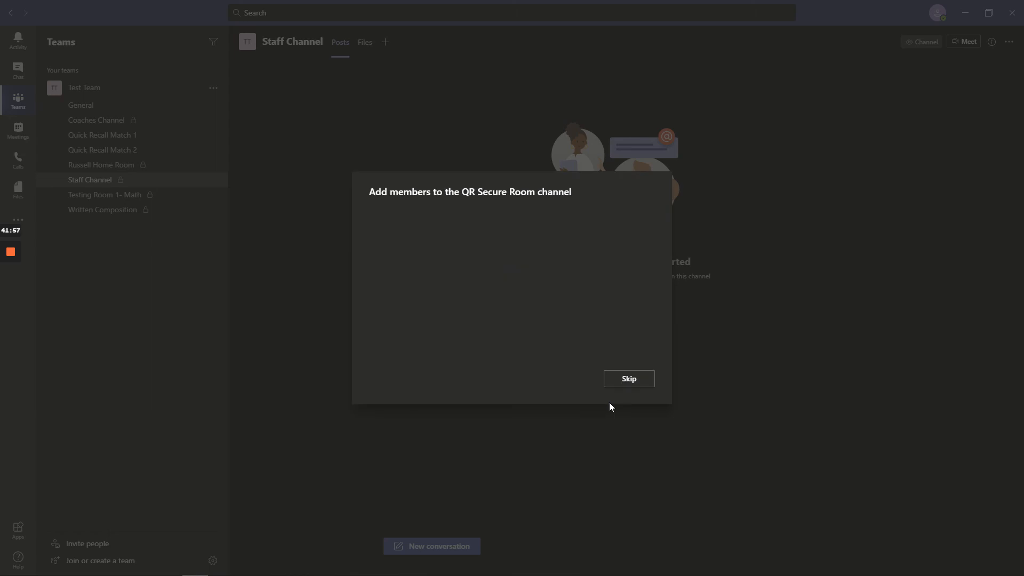
# Add one team member to QR Secure Room and finish
pyautogui.write('bryan')
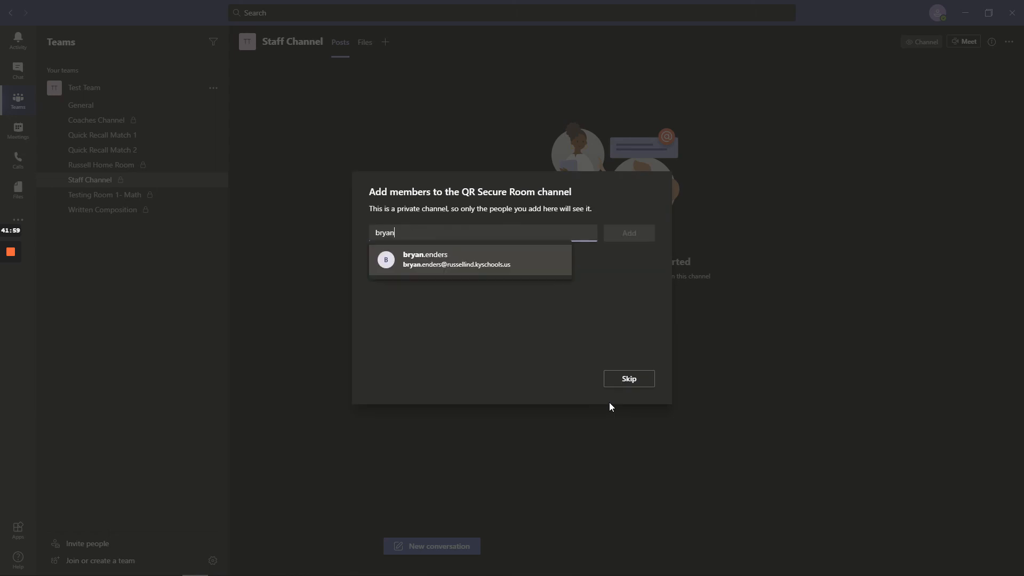
pyautogui.click(555, 265)
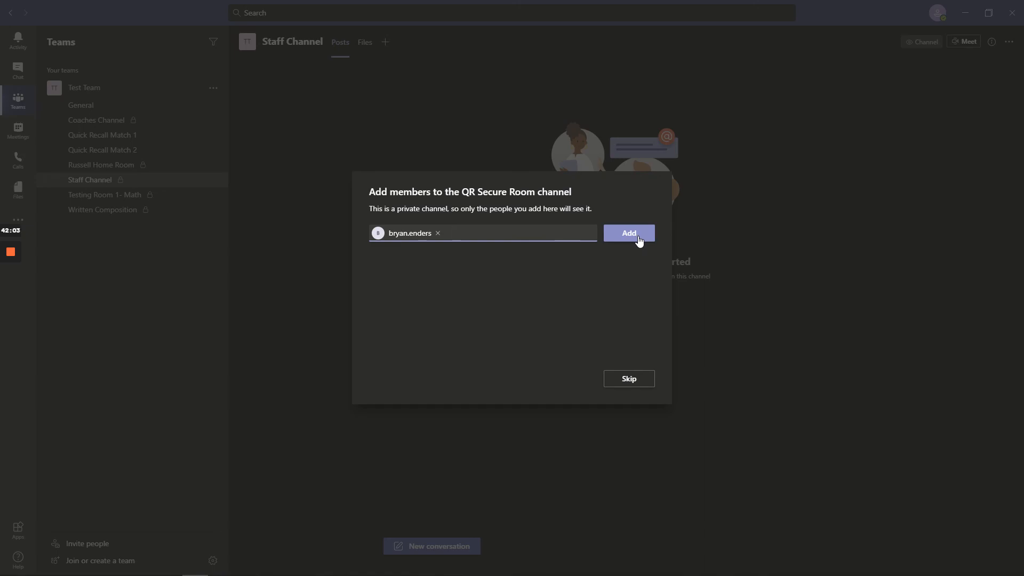
pyautogui.click(640, 240)
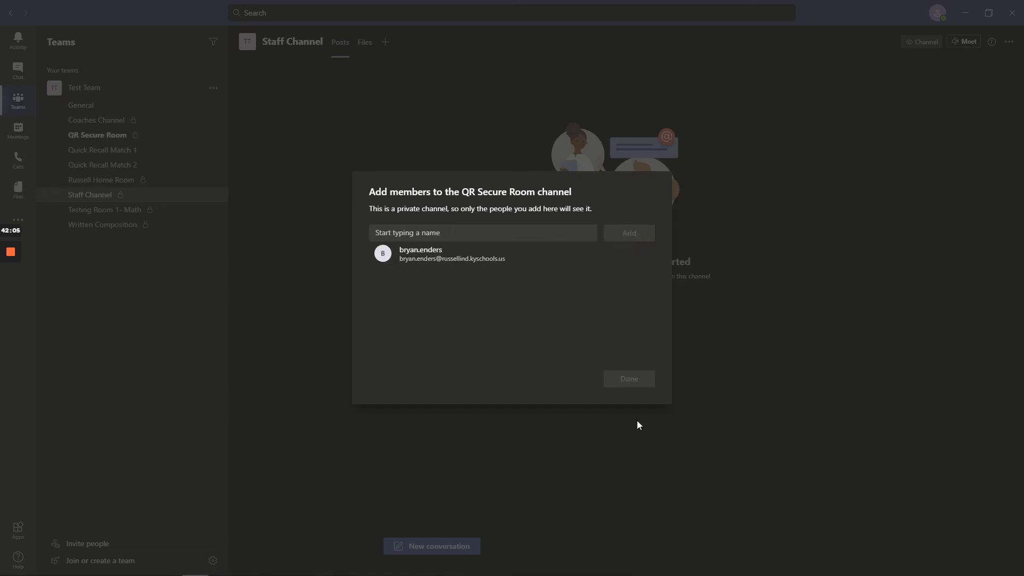
pyautogui.click(639, 386)
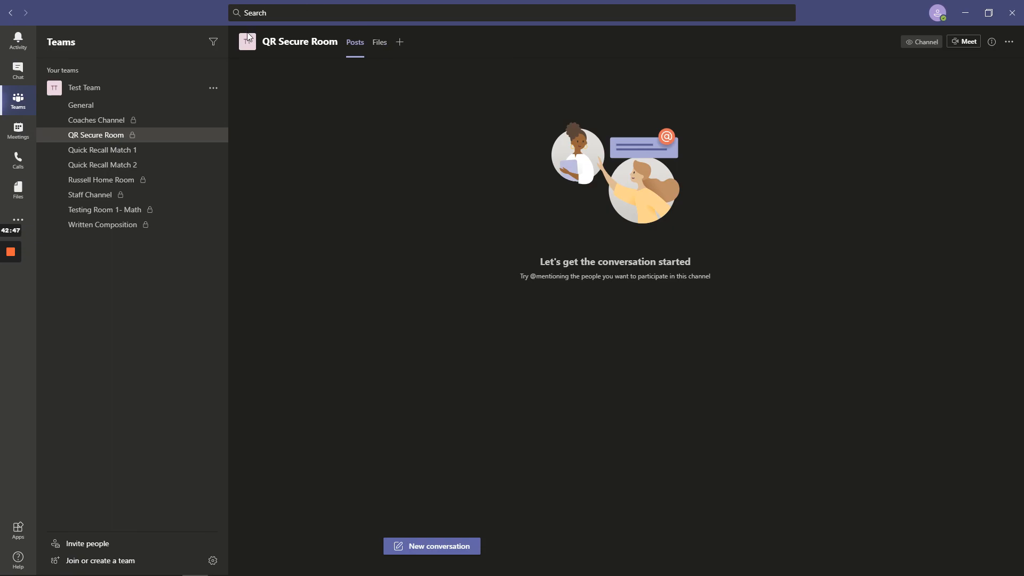
# Create a private channel named 'Lead Official Room' in Test Team
pyautogui.click(213, 89)
pyautogui.click(255, 156)
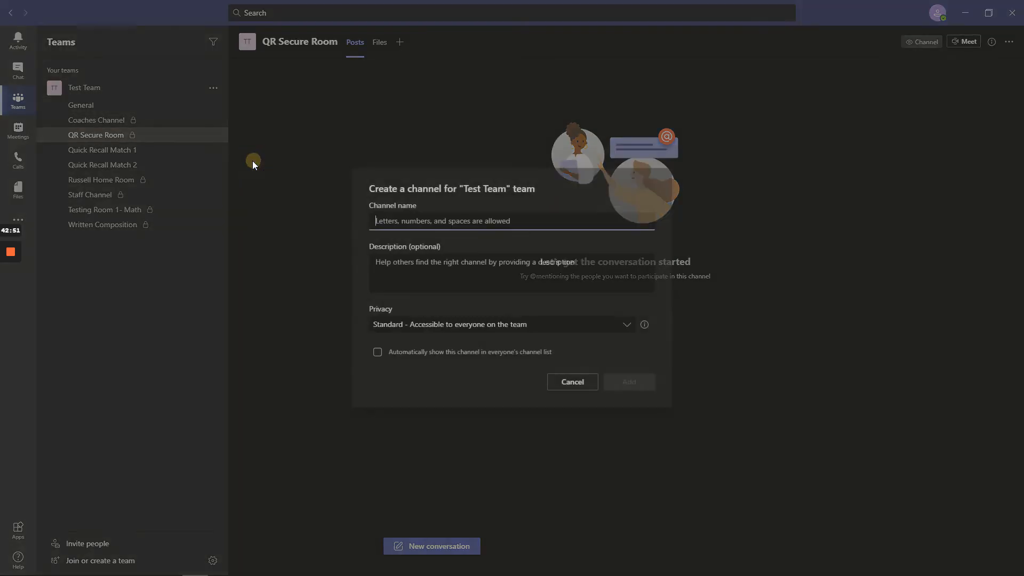
pyautogui.write('Lead Offi')
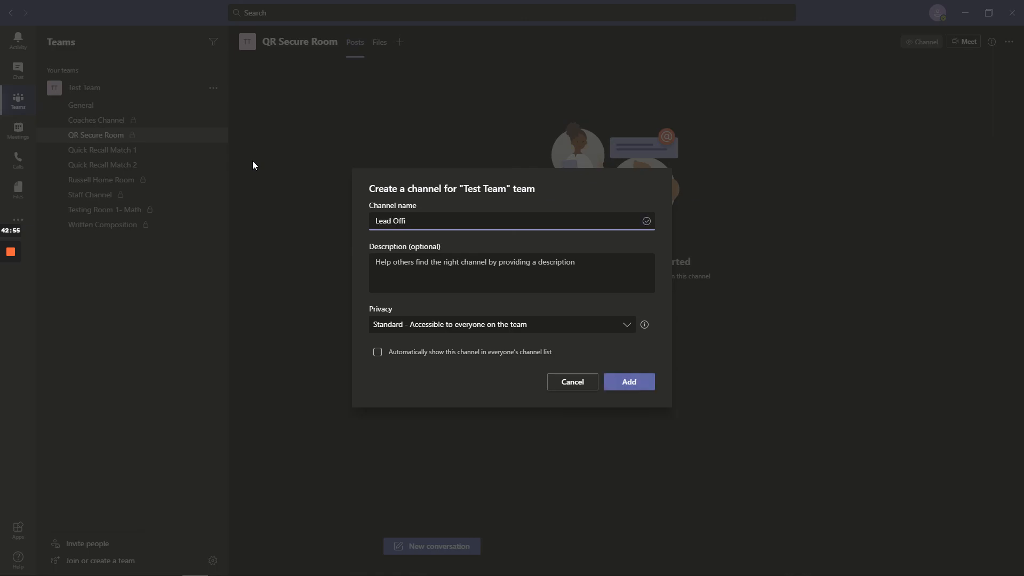
pyautogui.write('cial Room')
pyautogui.click(590, 324)
pyautogui.click(544, 380)
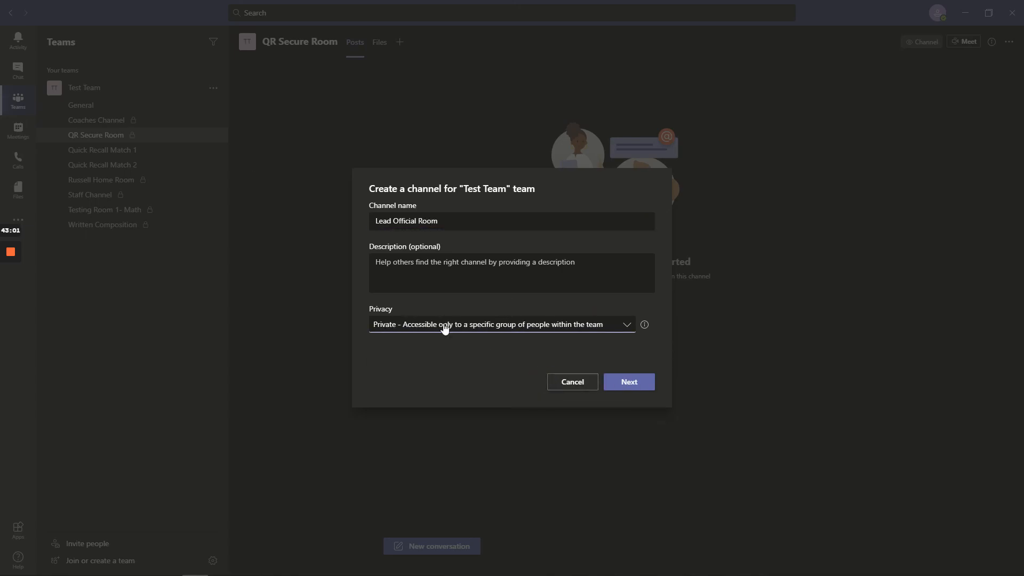
pyautogui.click(628, 390)
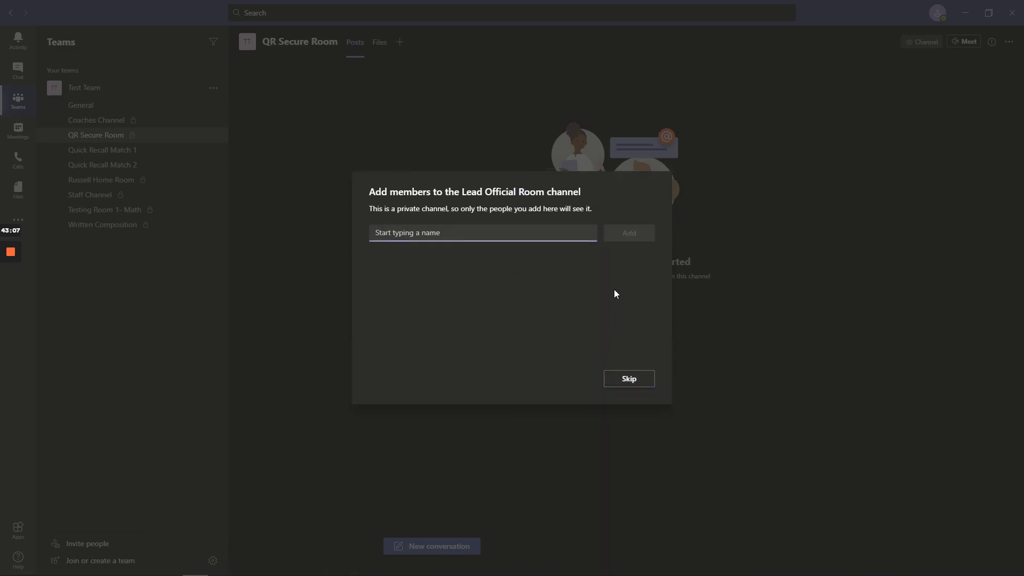
# Add one team member to Lead Official Room
pyautogui.write('bry')
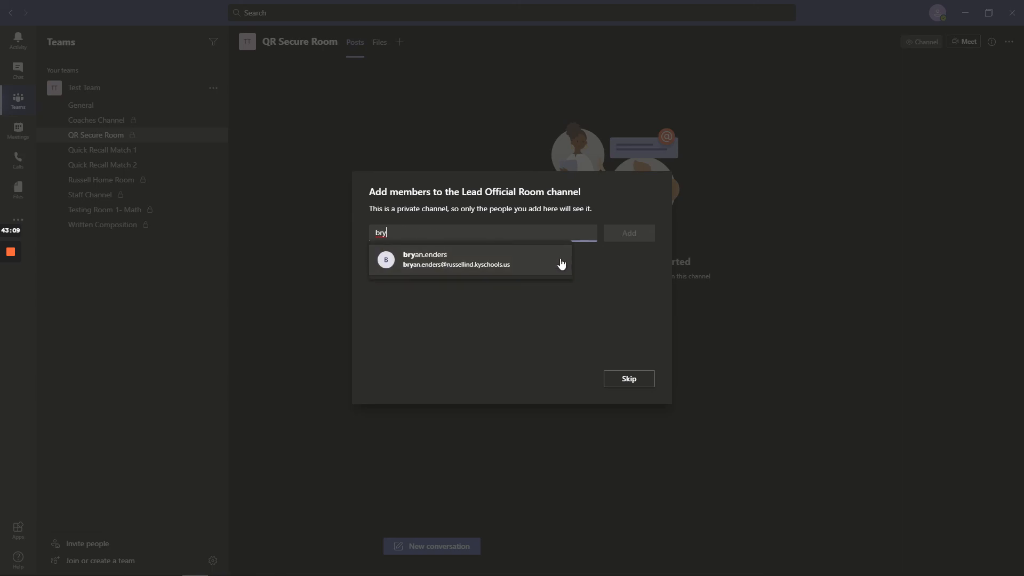
pyautogui.click(440, 265)
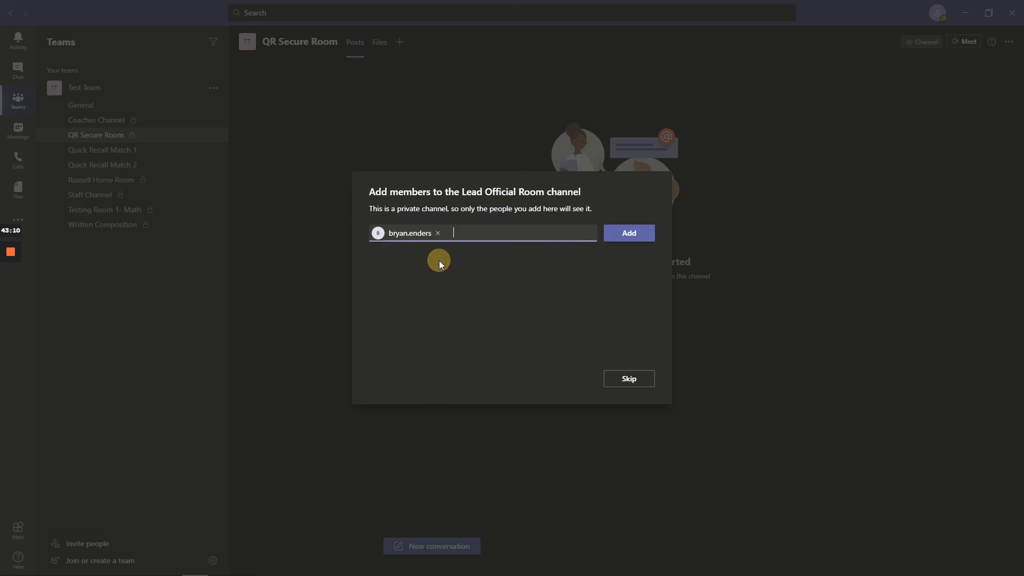
pyautogui.click(621, 233)
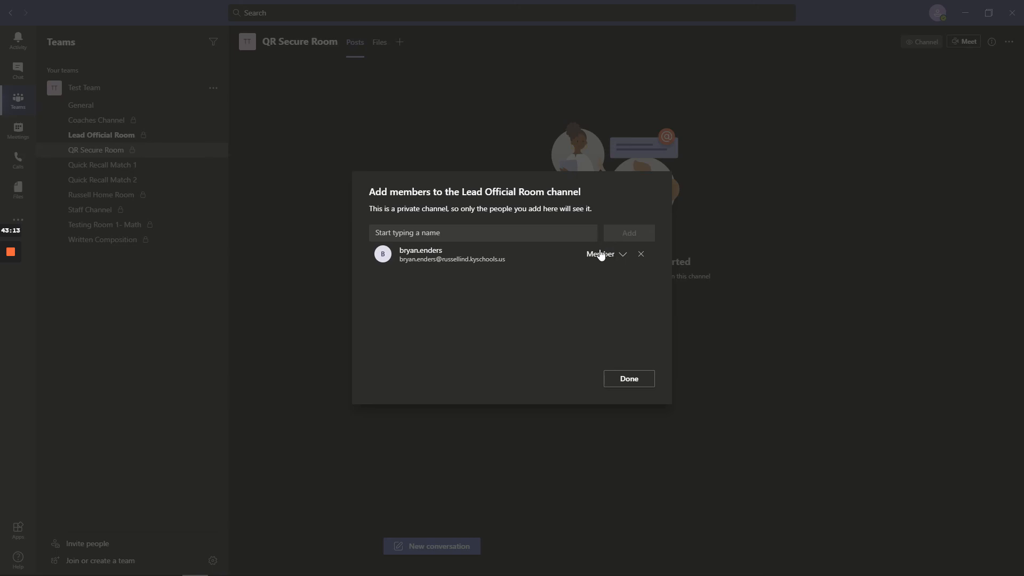
# Finish adding members to Lead Official Room, then bring up Test Team's options
pyautogui.click(622, 378)
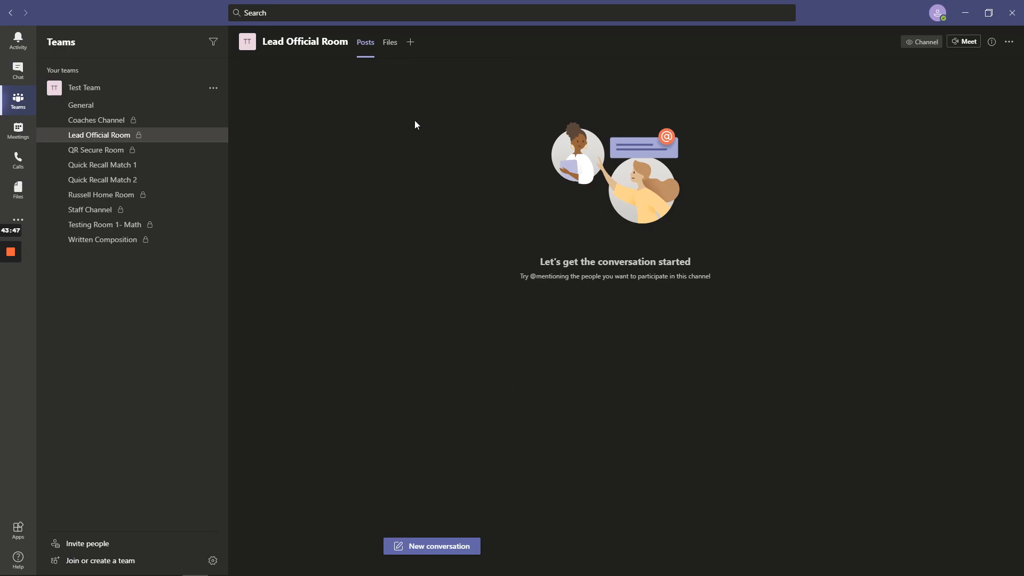
pyautogui.click(214, 87)
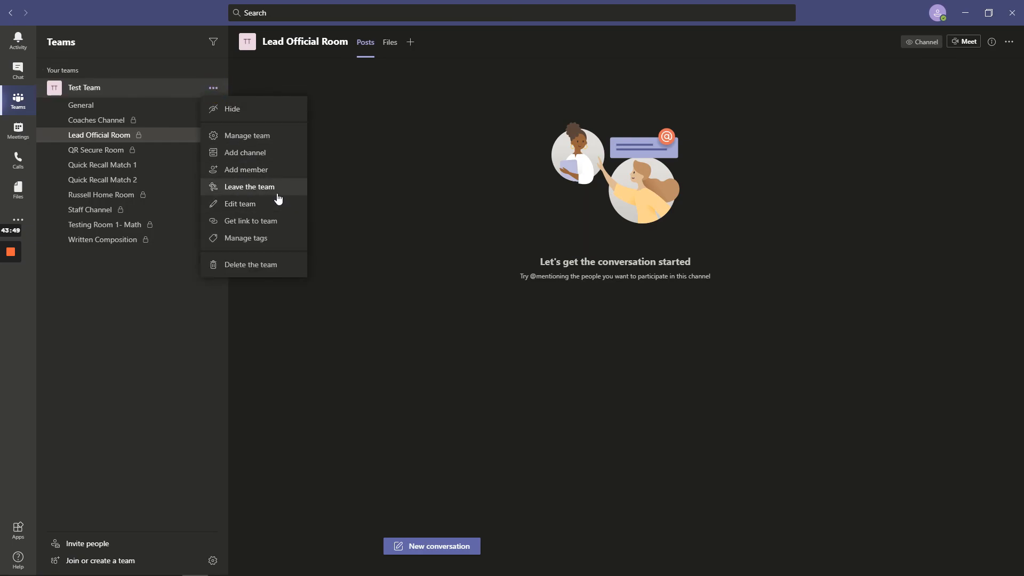
# Create a private channel named 'Inquiry room' in Test Team
pyautogui.click(262, 153)
pyautogui.write('Inquir')
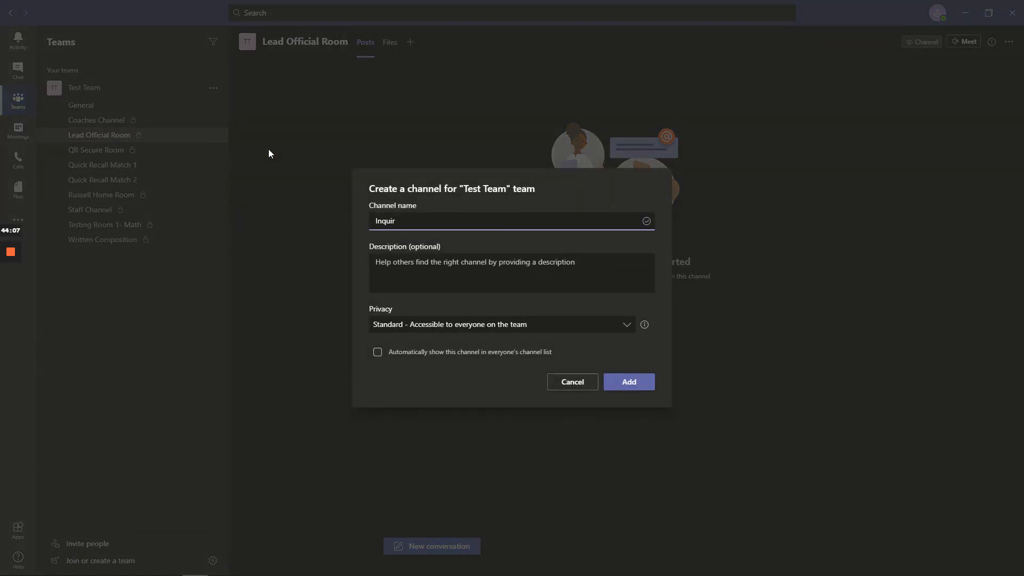
pyautogui.write('y room')
pyautogui.click(504, 331)
pyautogui.click(488, 381)
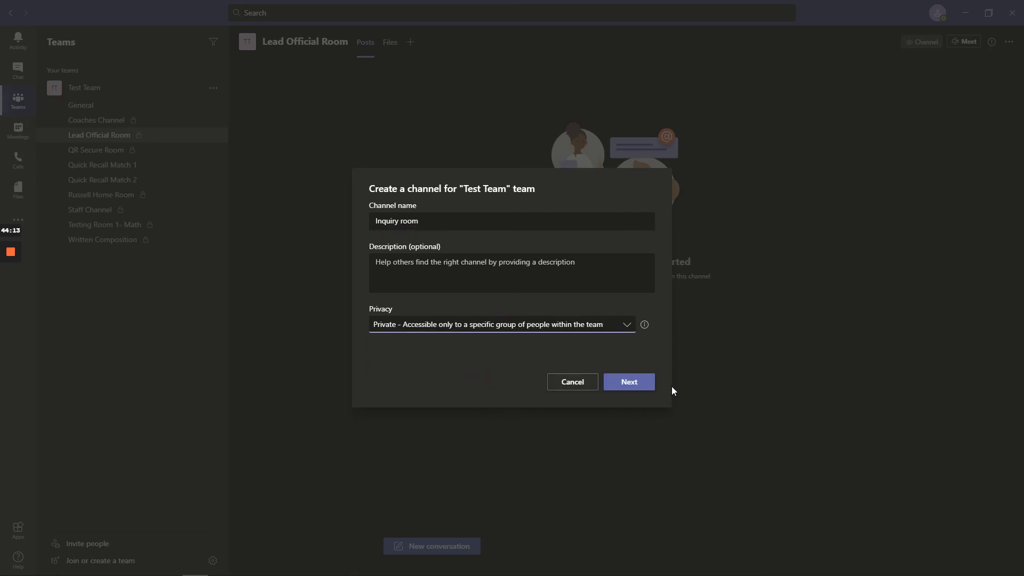
pyautogui.click(635, 382)
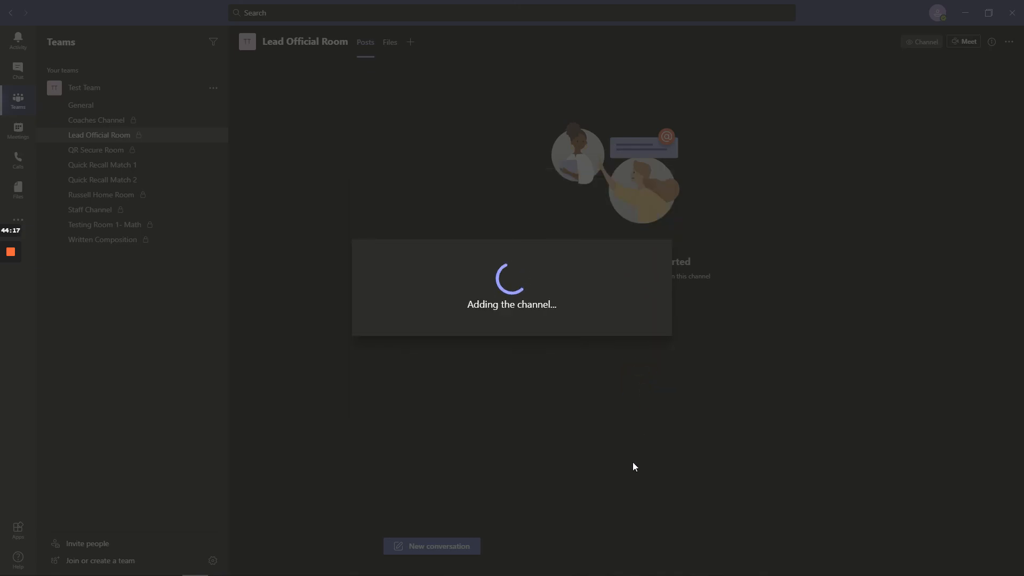
# Add one team member to Inquiry room and open the channel
pyautogui.write('bry')
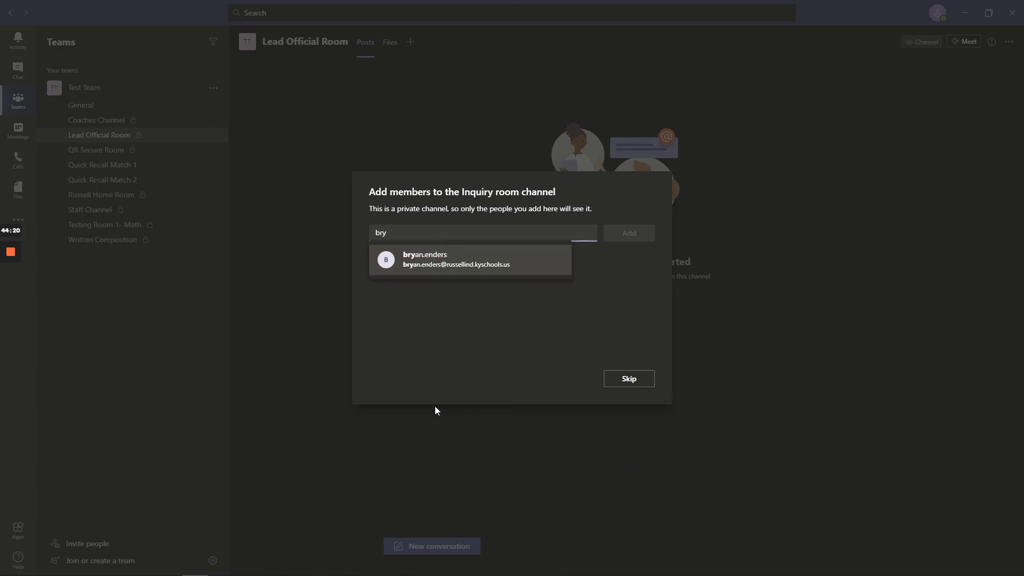
pyautogui.click(464, 266)
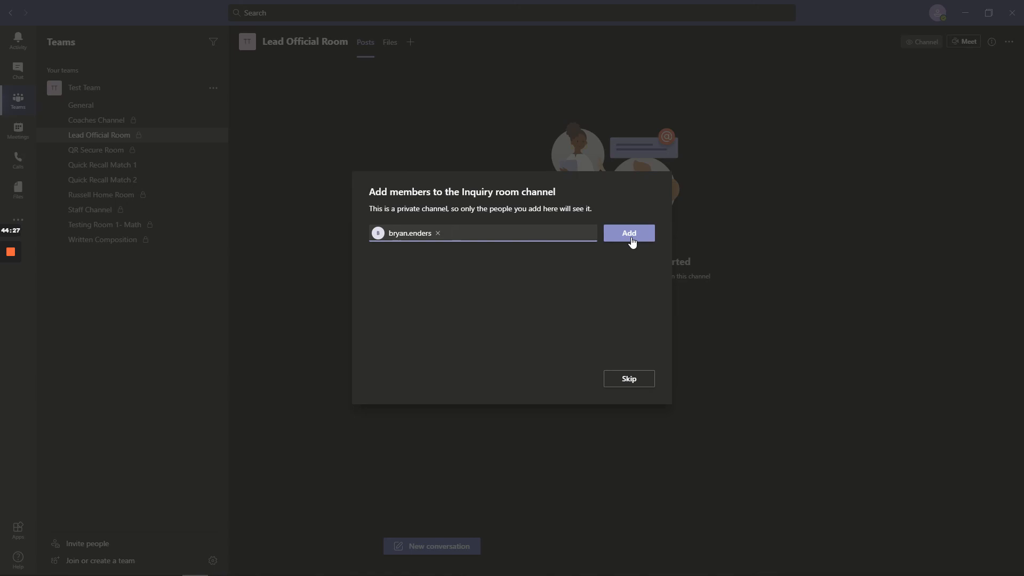
pyautogui.click(631, 238)
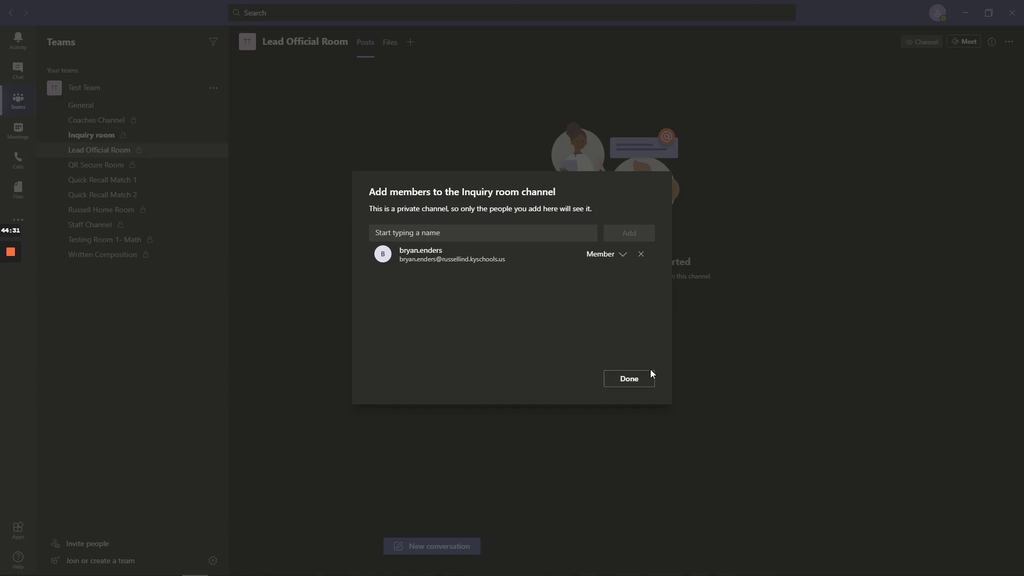
pyautogui.click(649, 374)
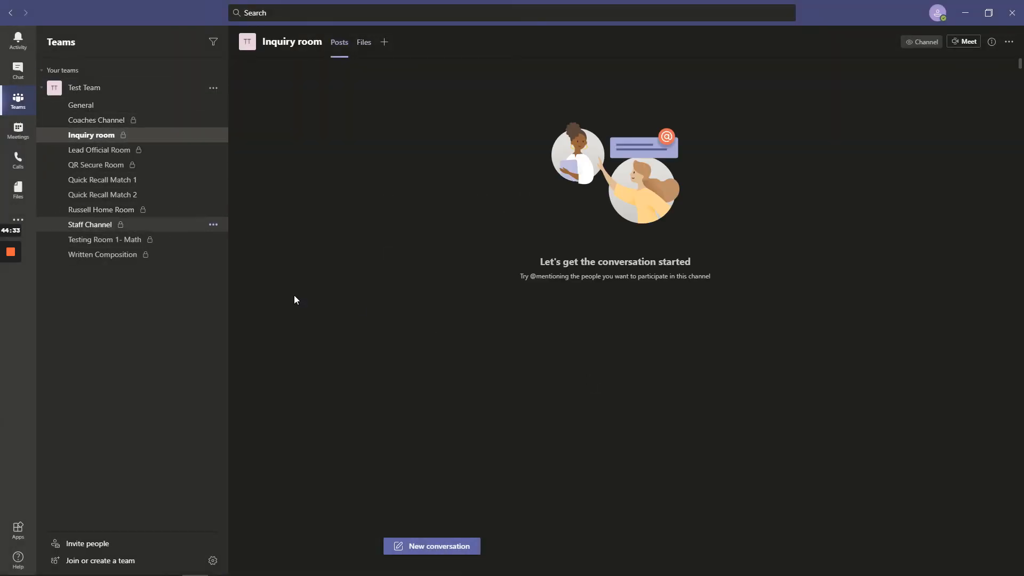
# Post 'Inquiry on Question 12 on the Math test' in Inquiry room, then start another post
pyautogui.click(447, 546)
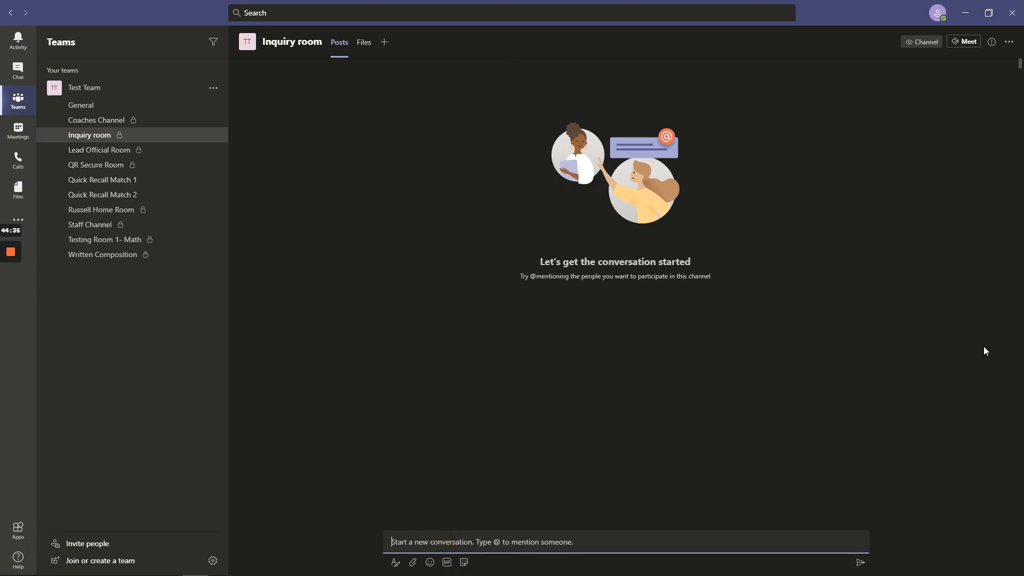
pyautogui.write('Inqui')
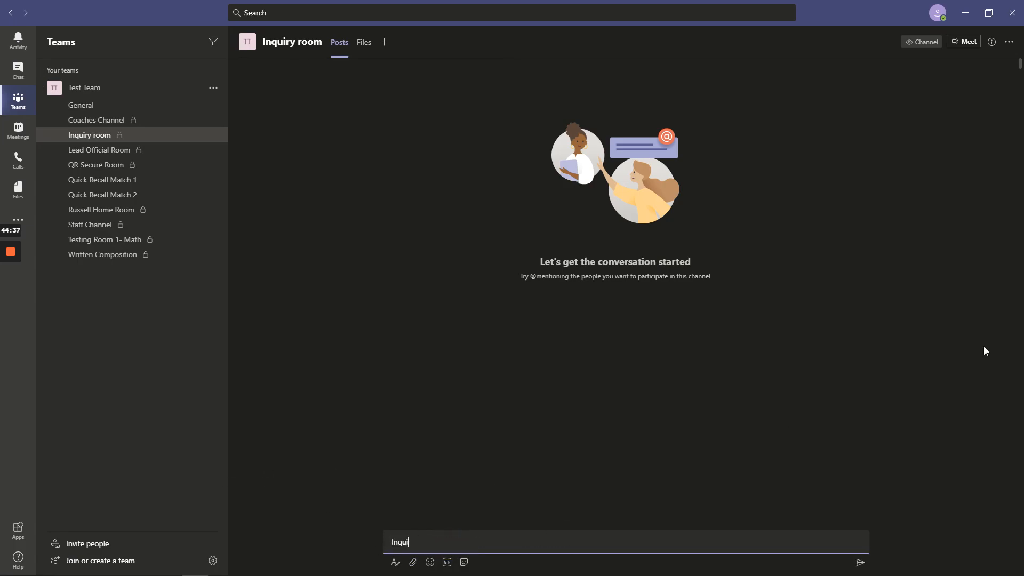
pyautogui.write('ry on Question 12 on the Math test')
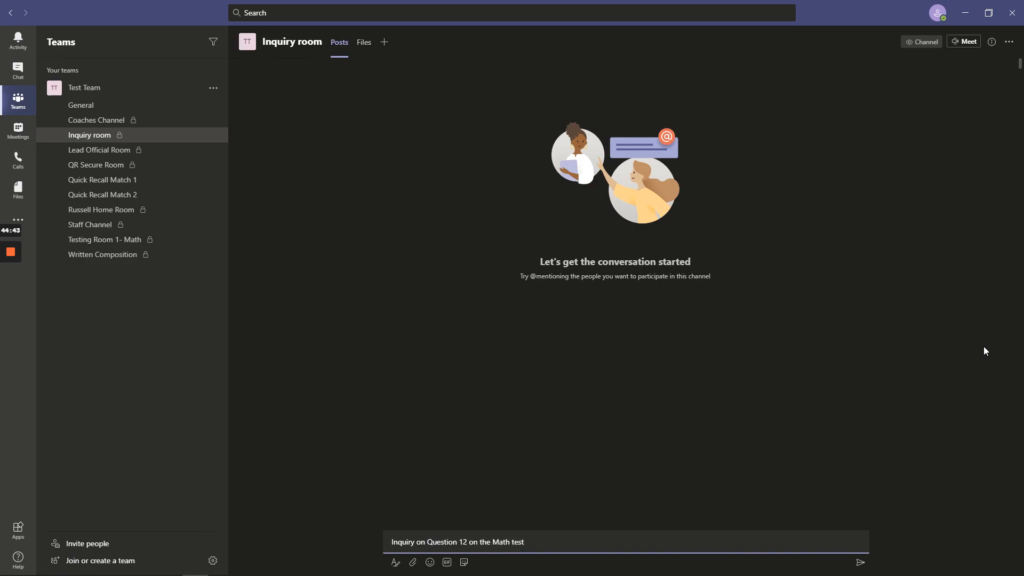
pyautogui.press('Return')
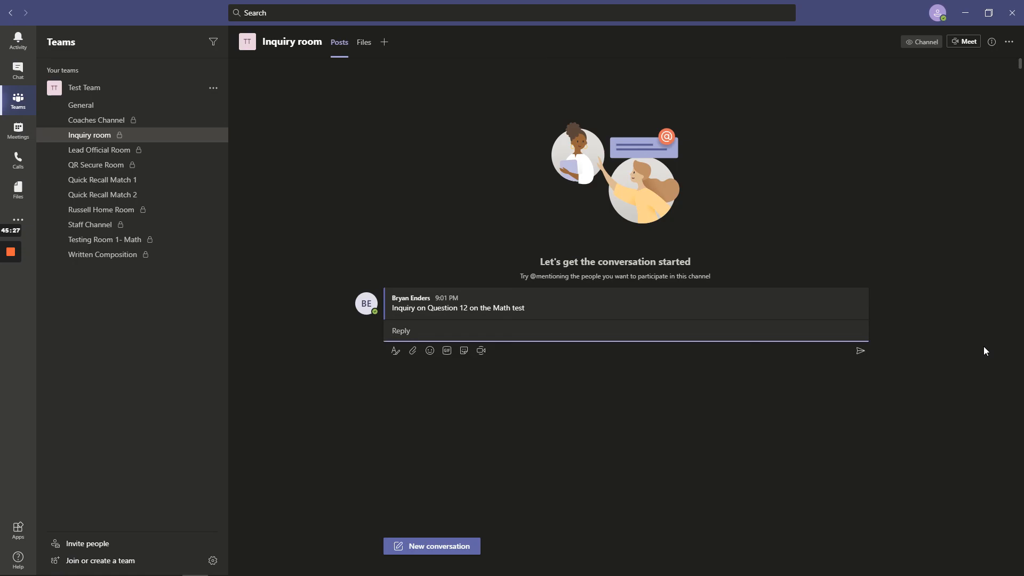
pyautogui.click(465, 548)
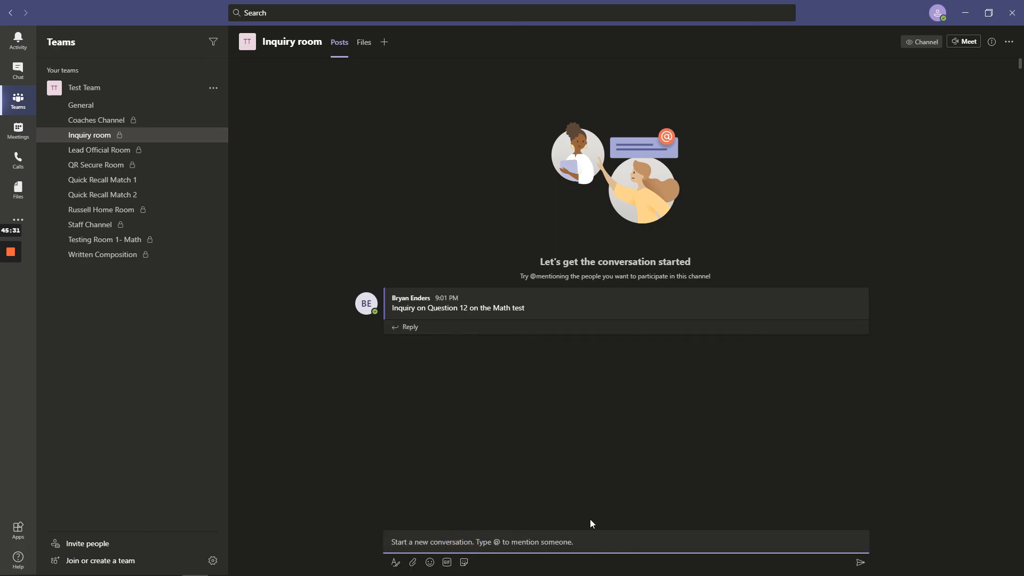
# Post 'Inquiry on tossup 8 in Round 2: blah blah blah' as a new Inquiry room conversation
pyautogui.write('Inqui')
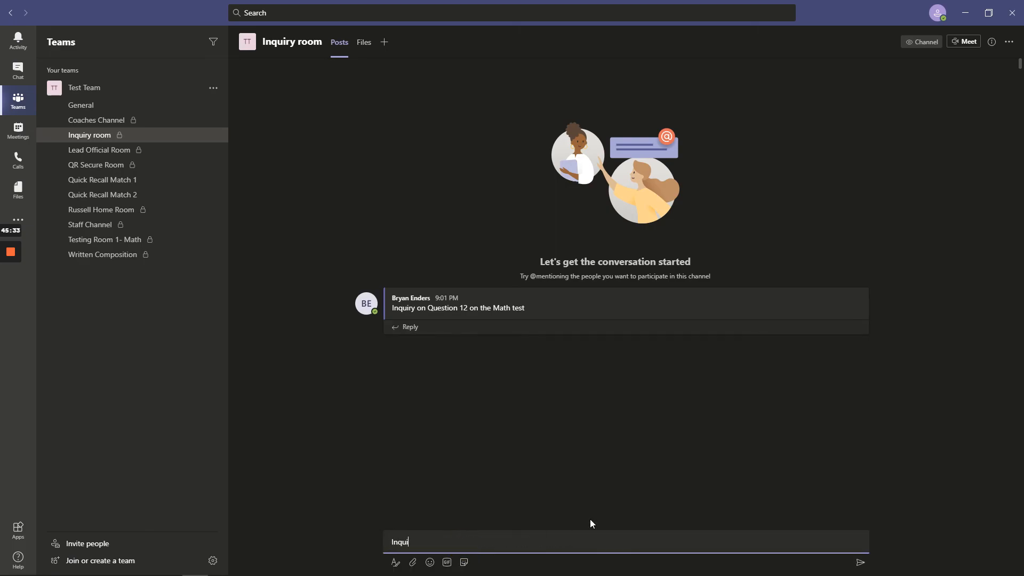
pyautogui.write('ry on tossup 8 in Round 2: blah blah b')
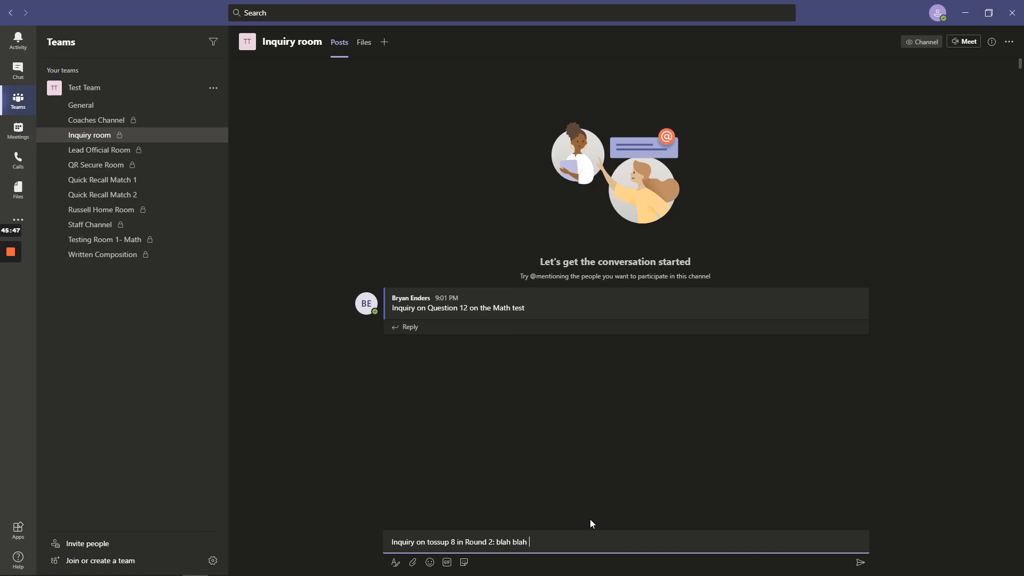
pyautogui.write('lah')
pyautogui.press('Return')
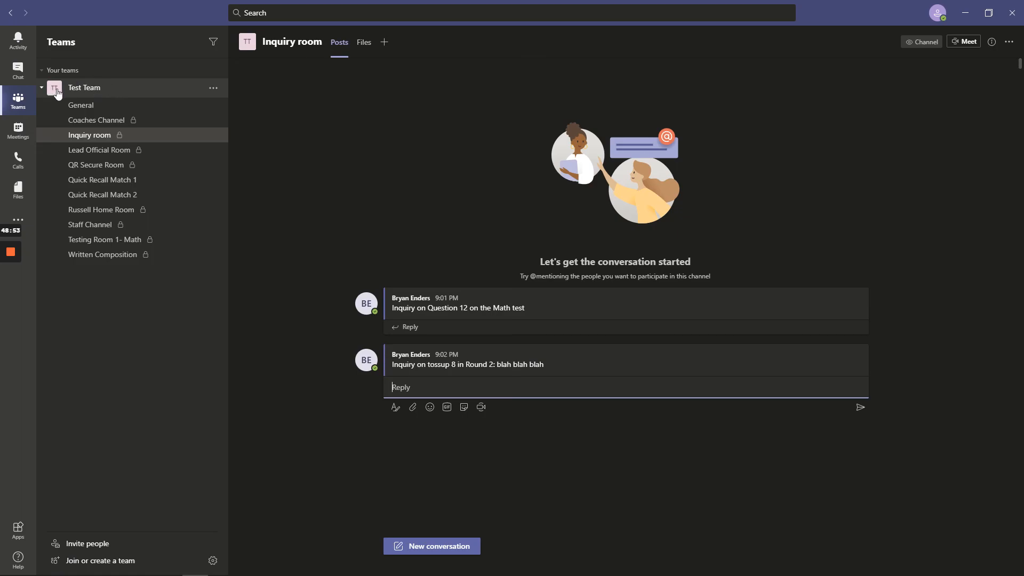
# Bring up the Add member window from Test Team's options menu
pyautogui.click(214, 89)
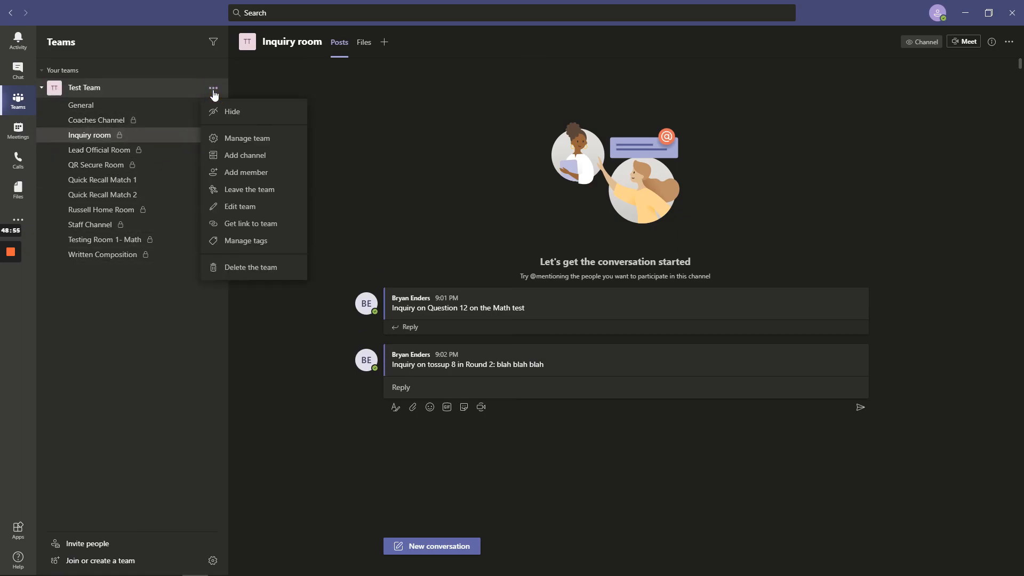
pyautogui.click(248, 172)
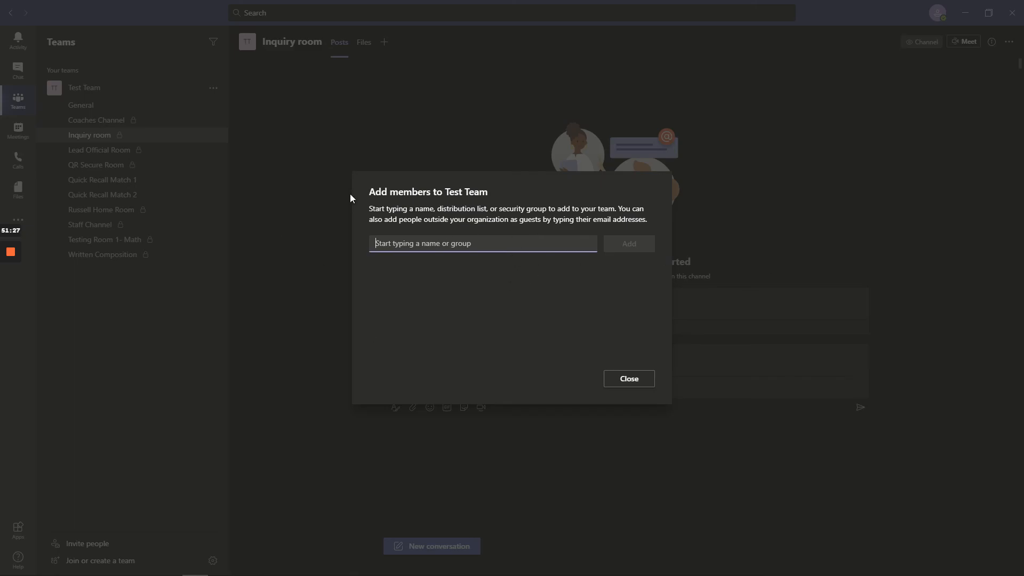
# Dismiss the team add-member window and open Add members for the private Lead Official Room channel
pyautogui.click(638, 383)
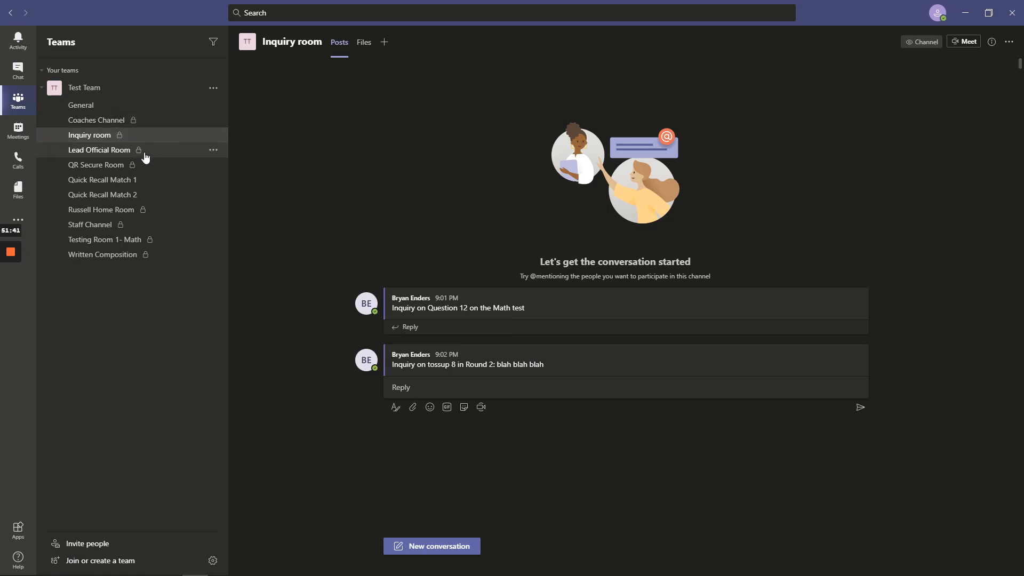
pyautogui.click(213, 152)
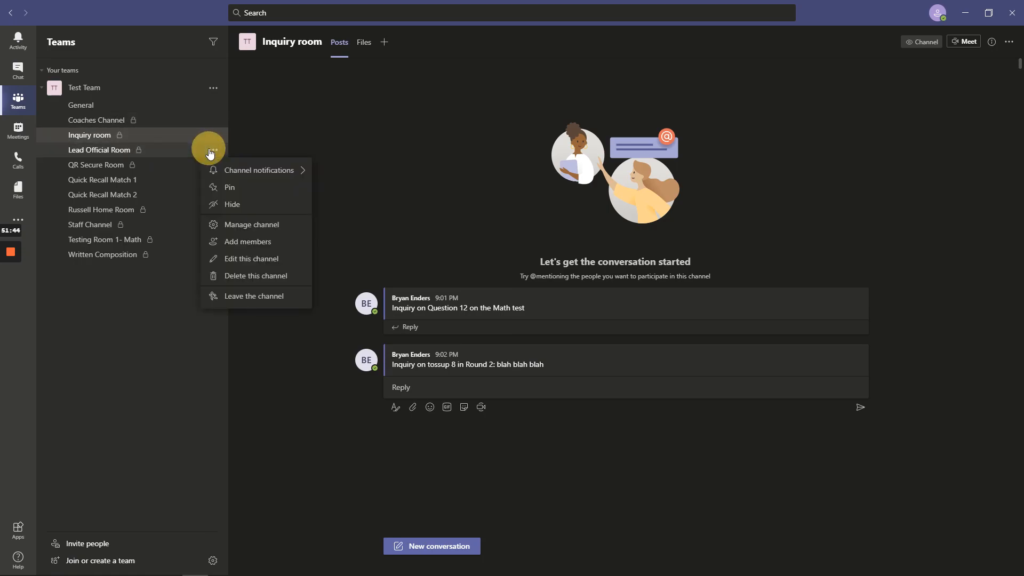
pyautogui.click(262, 245)
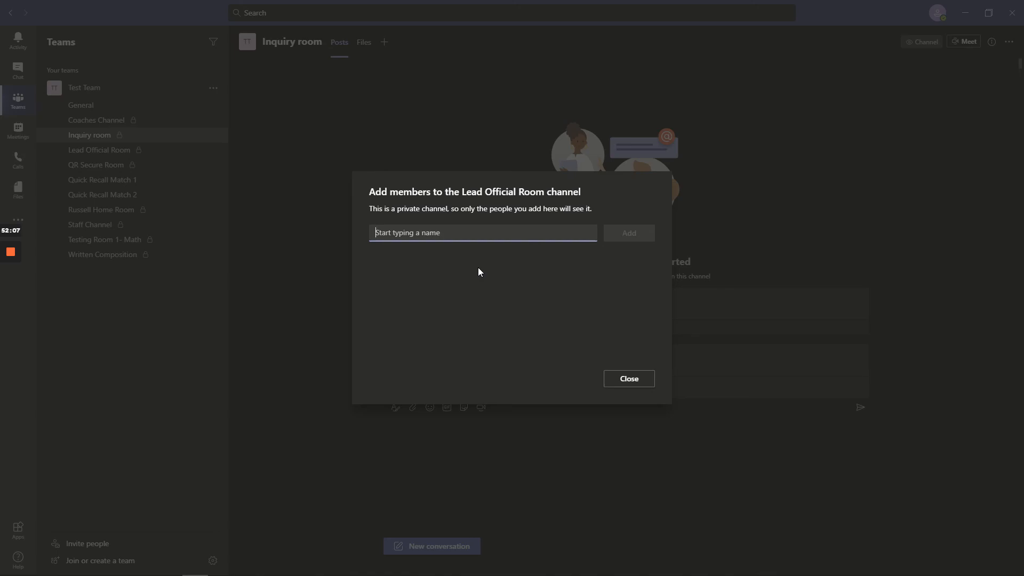
# Enter a member's name, clear it again, and close the Lead Official Room dialog with nobody added
pyautogui.write('bryan')
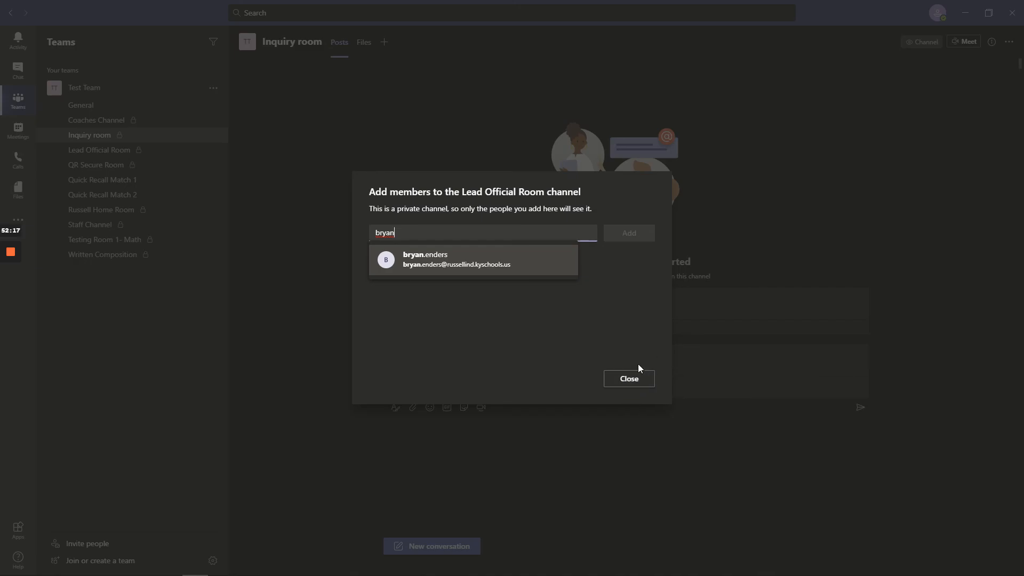
pyautogui.click(278, 226)
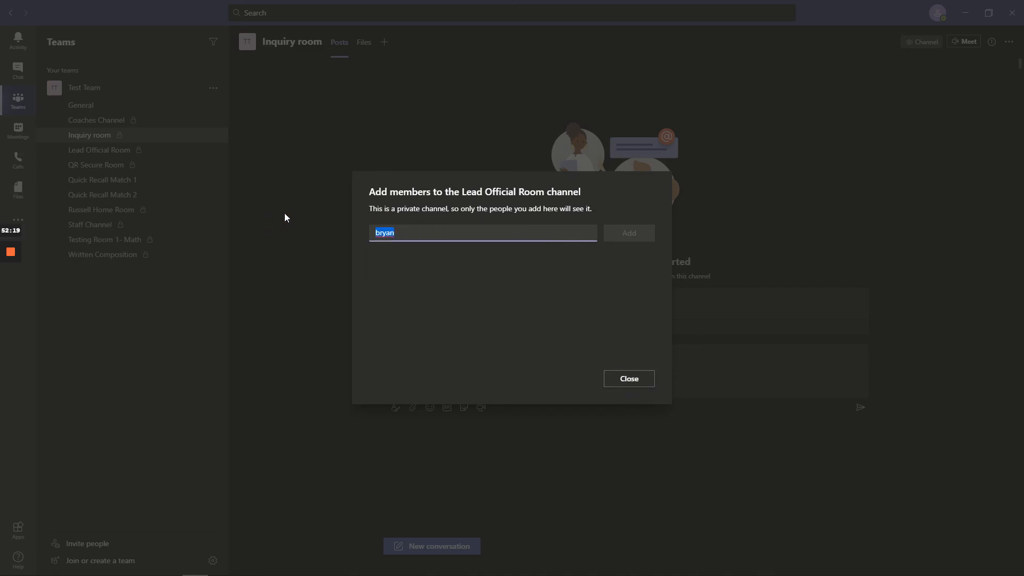
pyautogui.press('BackSpace')
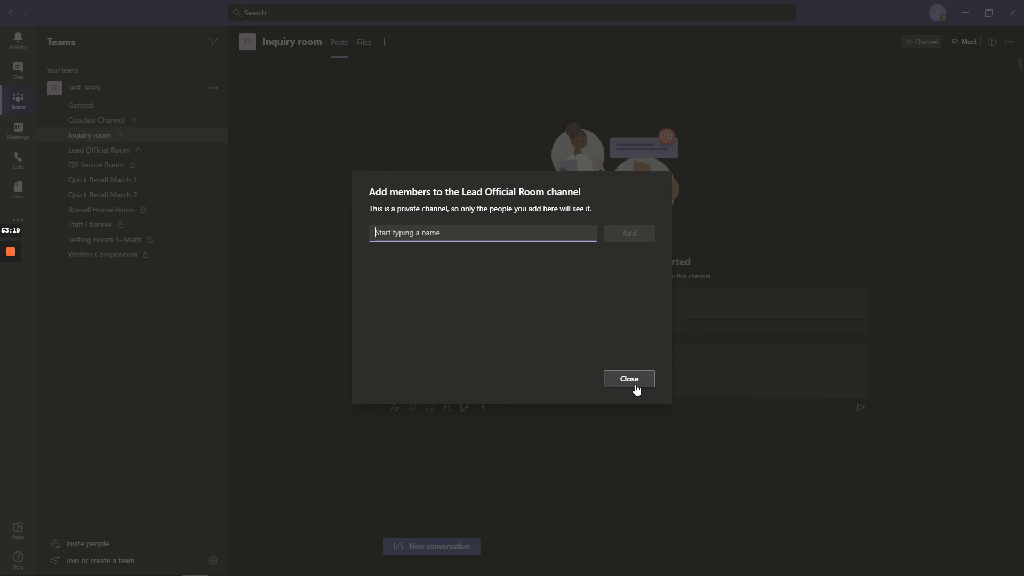
pyautogui.click(630, 380)
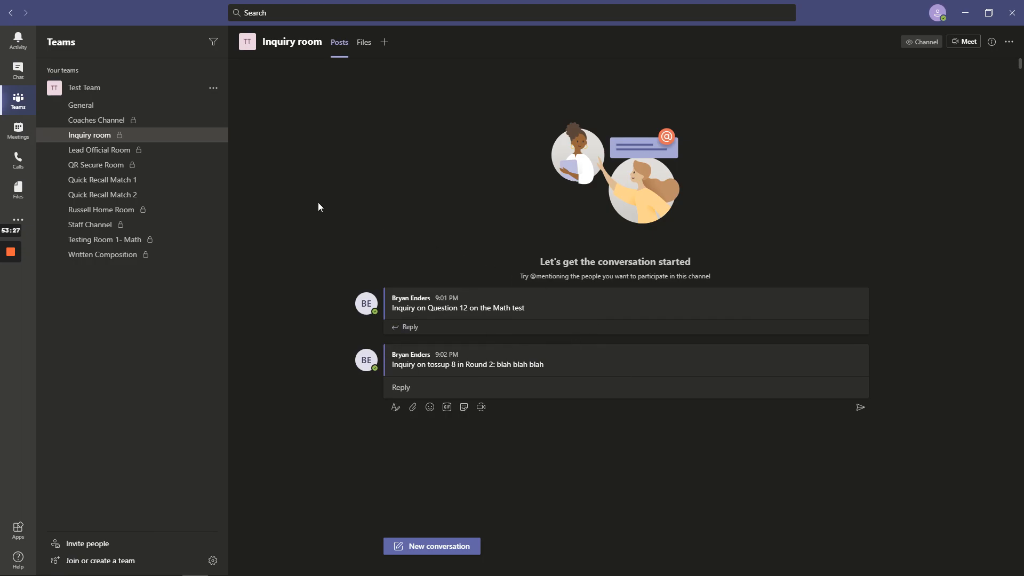
# Open Manage tags for Test Team and start creating a new tag
pyautogui.click(213, 90)
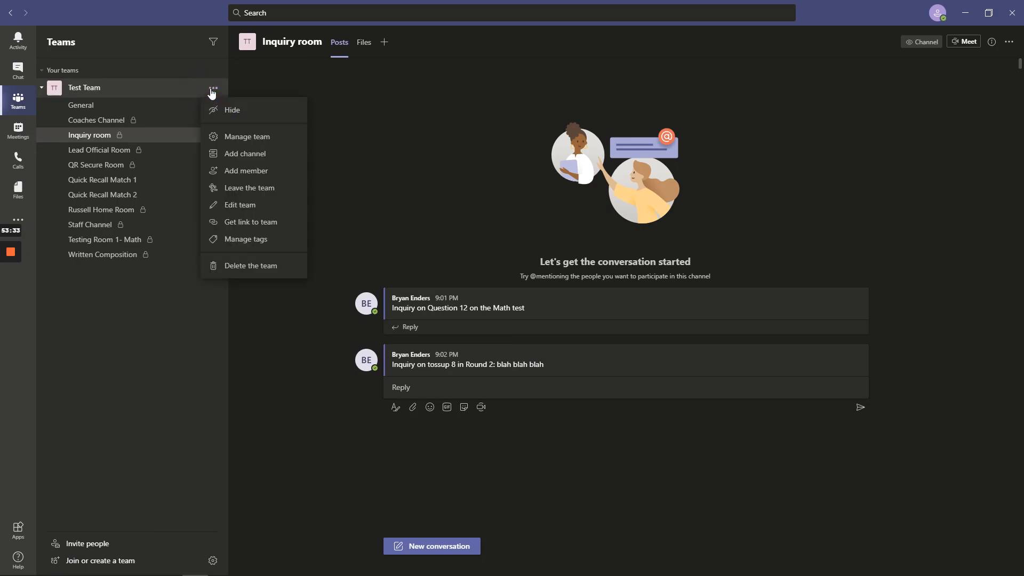
pyautogui.click(430, 107)
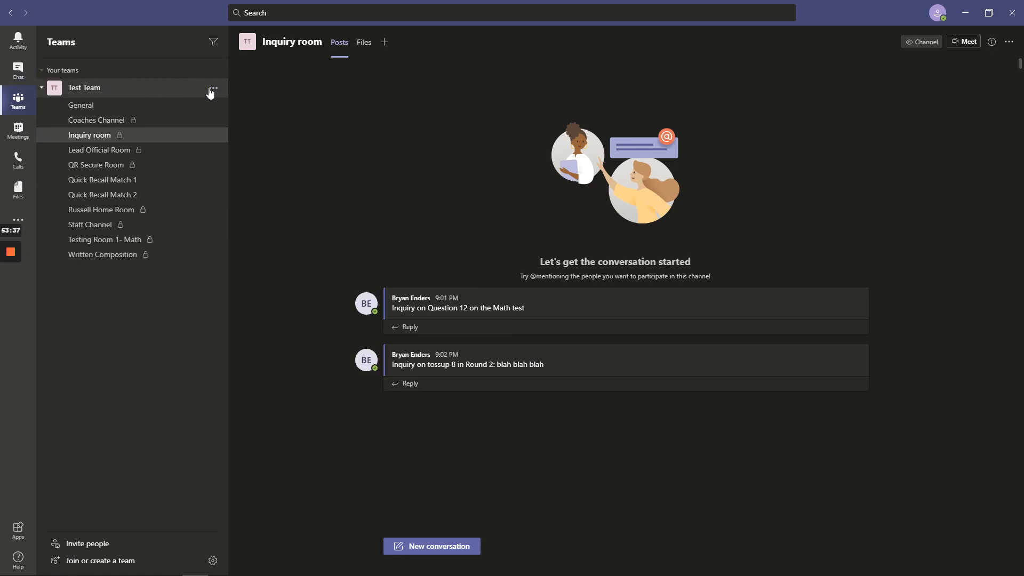
pyautogui.click(204, 88)
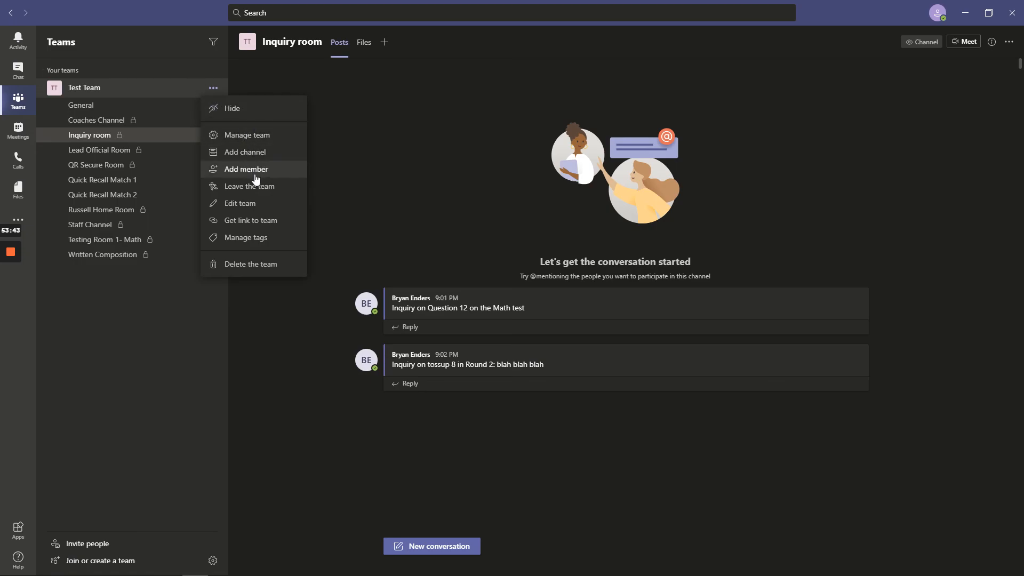
pyautogui.click(239, 245)
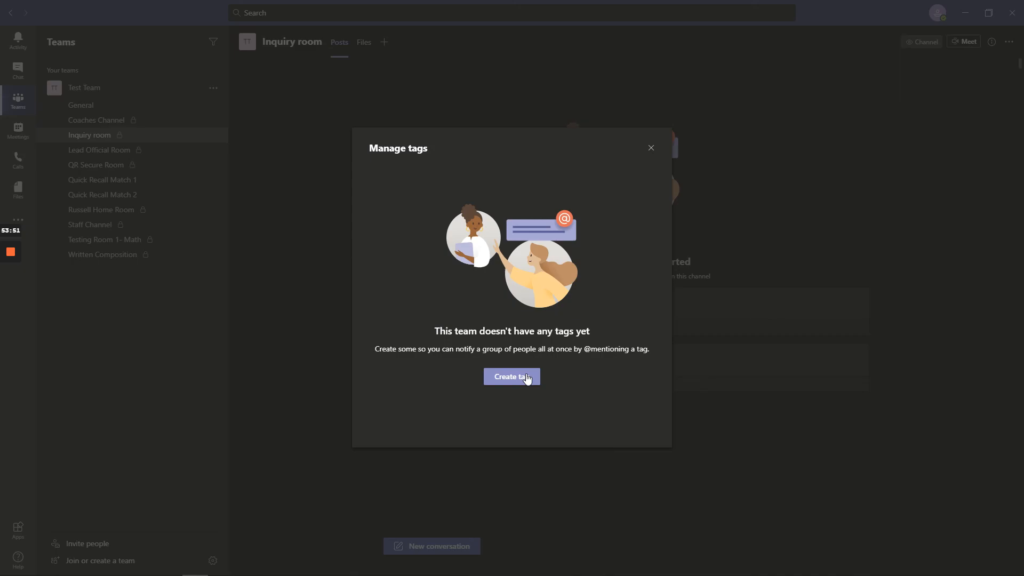
pyautogui.click(527, 378)
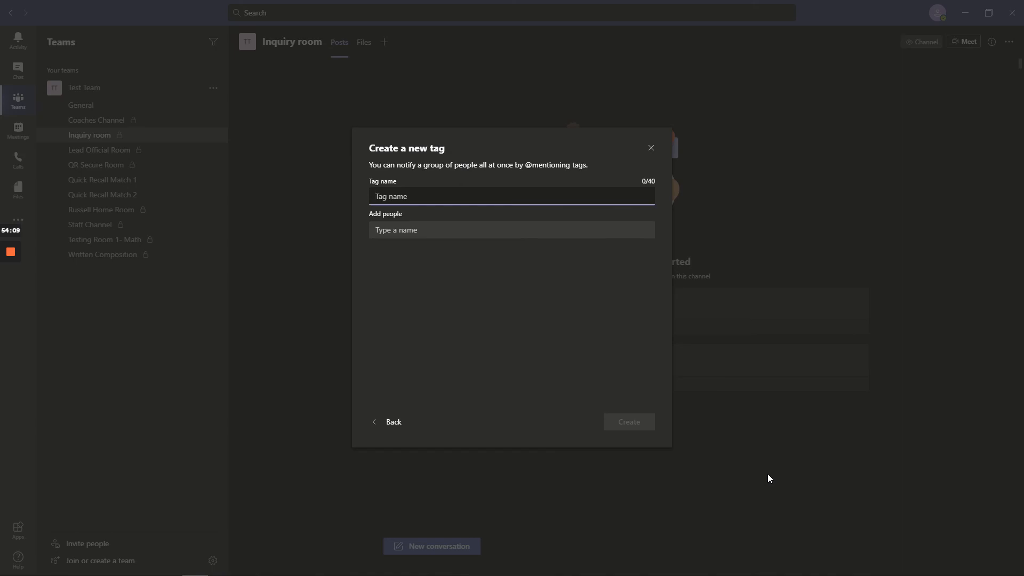
pyautogui.write('R')
pyautogui.press('BackSpace')
pyautogui.write('Russell')
pyautogui.click(421, 231)
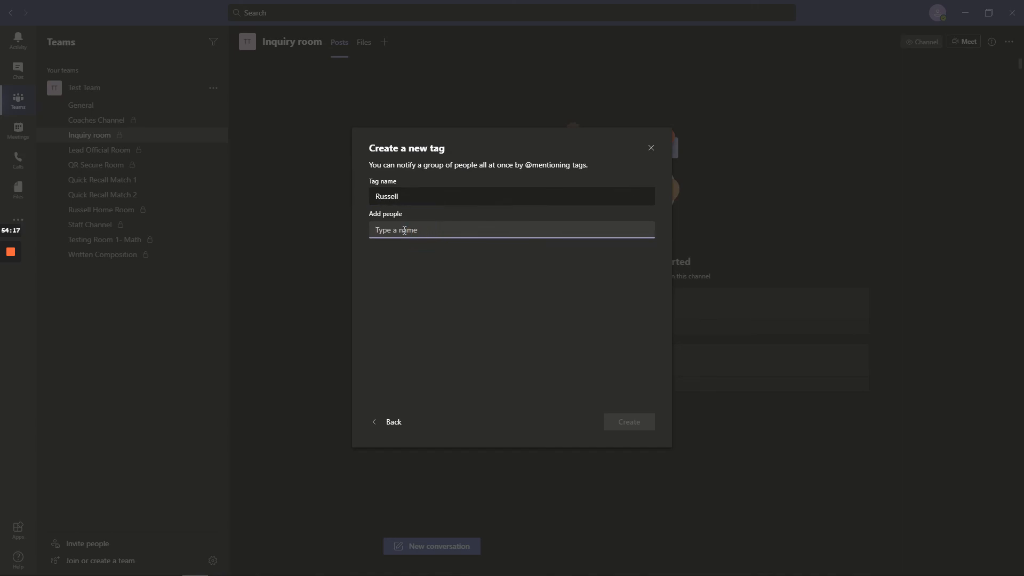
pyautogui.write('bryan')
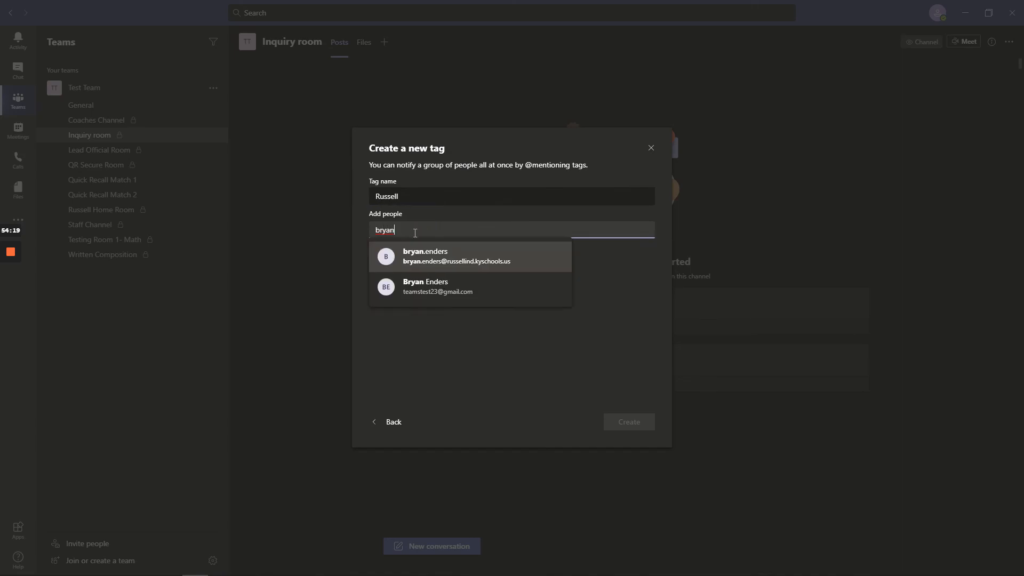
pyautogui.click(469, 259)
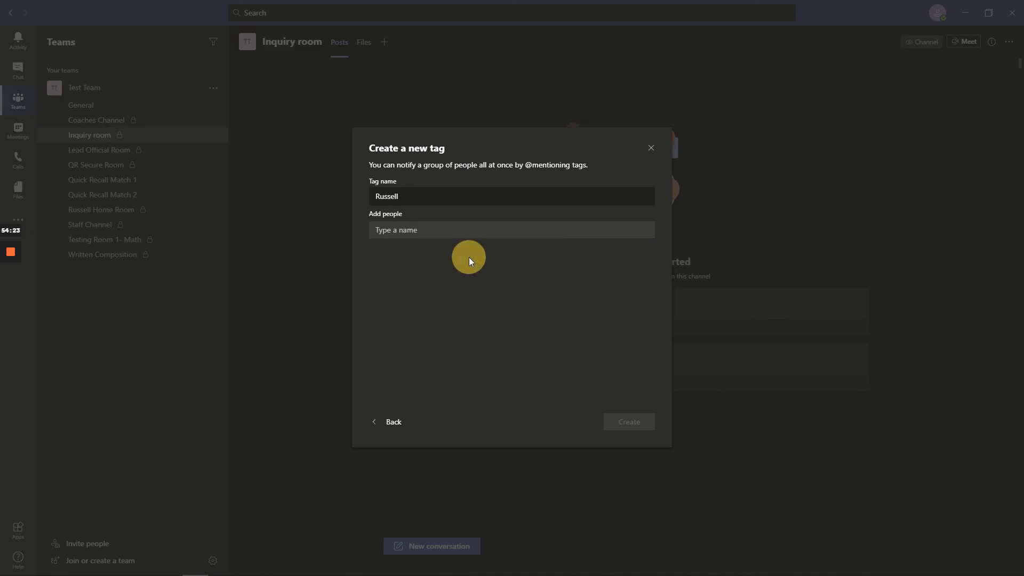
pyautogui.click(613, 424)
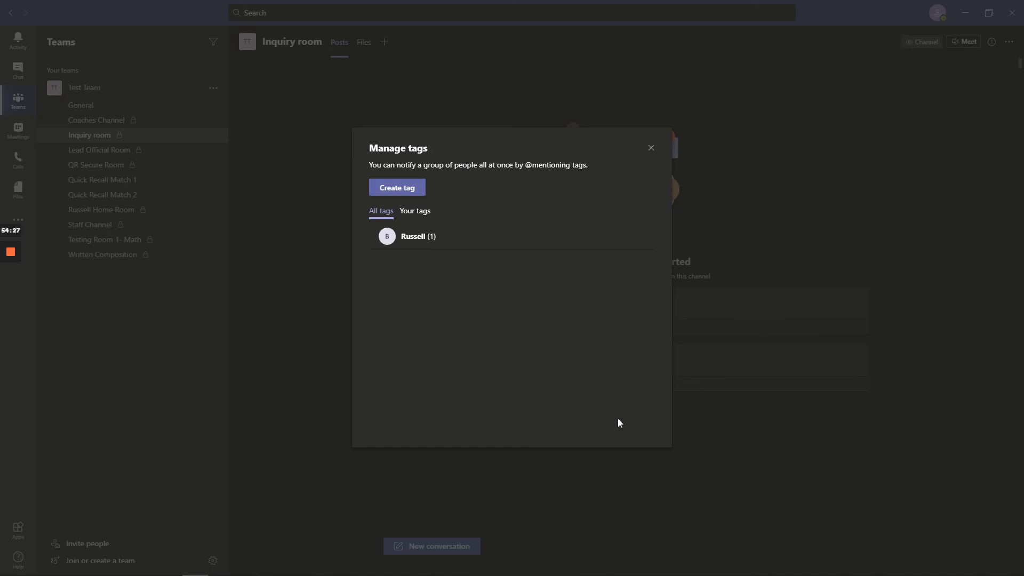
pyautogui.click(651, 145)
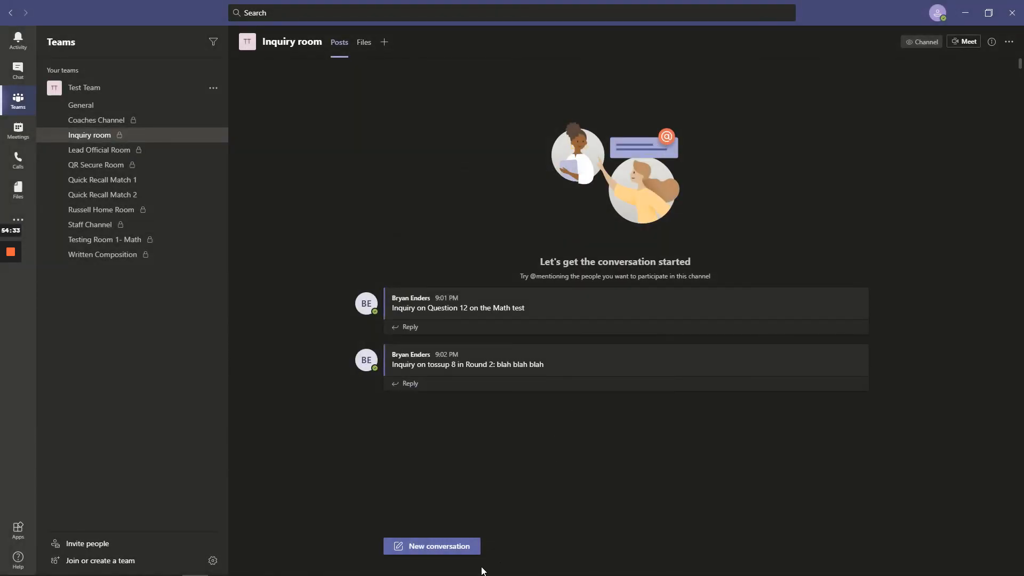
pyautogui.click(161, 91)
# In Test Team's General channel, post 'Hello' mentioning the Russell tag
pyautogui.click(126, 86)
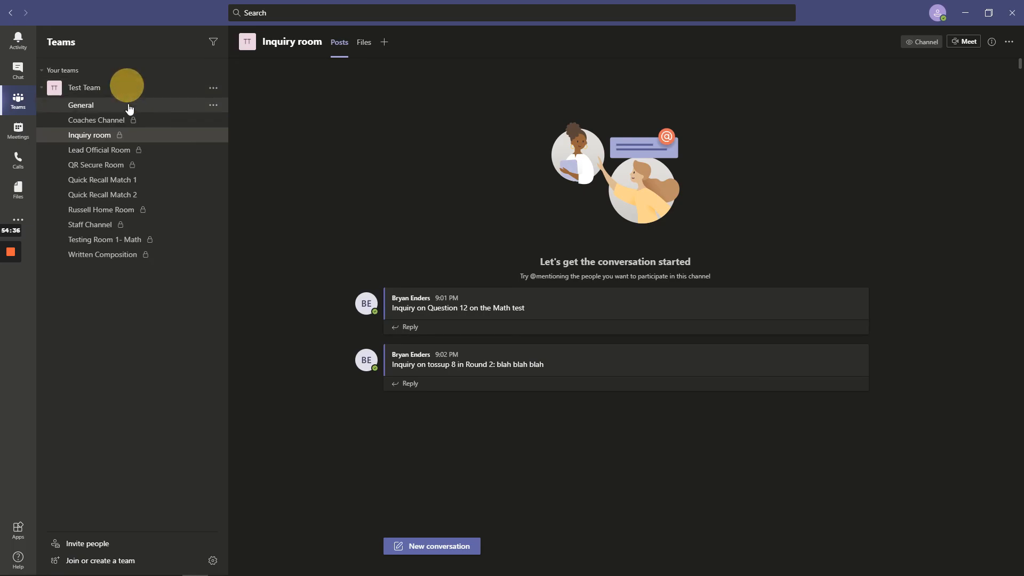
pyautogui.click(80, 105)
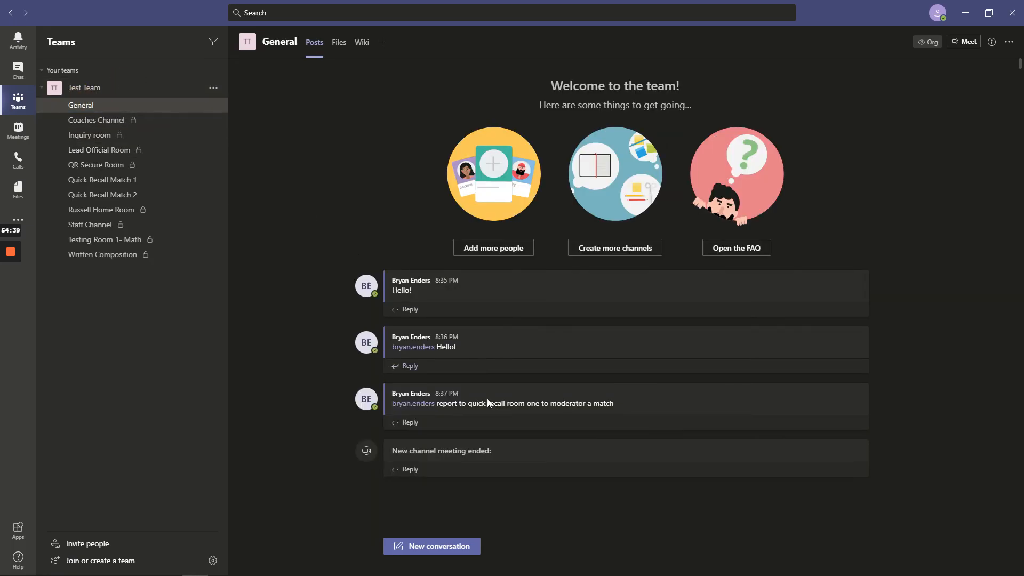
pyautogui.click(421, 550)
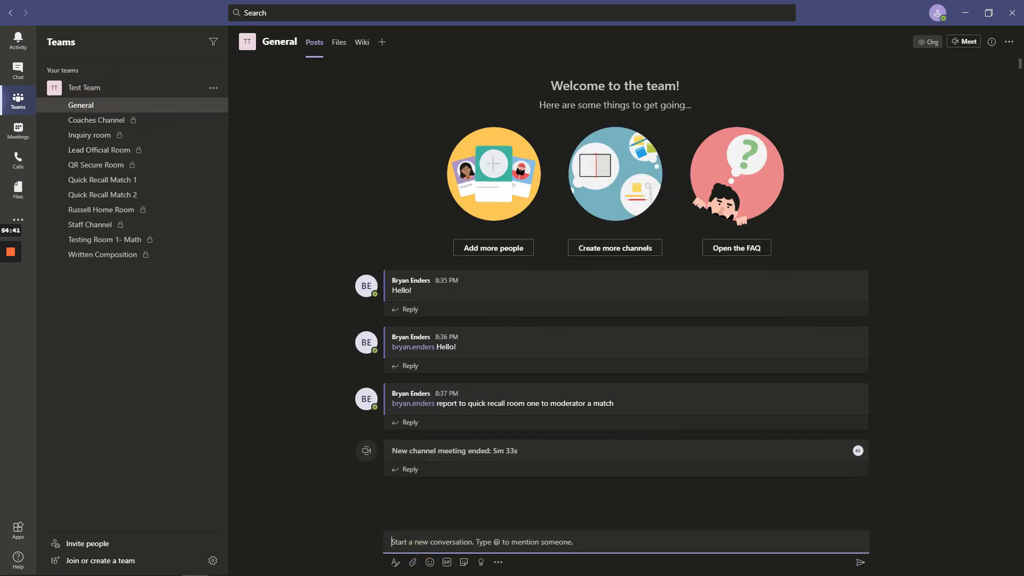
pyautogui.write('@R')
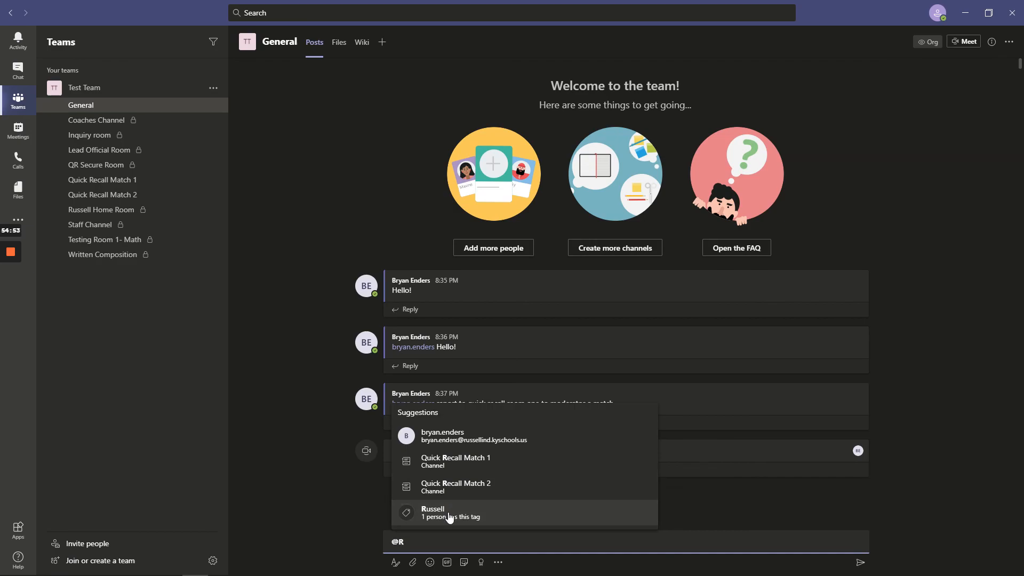
pyautogui.click(450, 514)
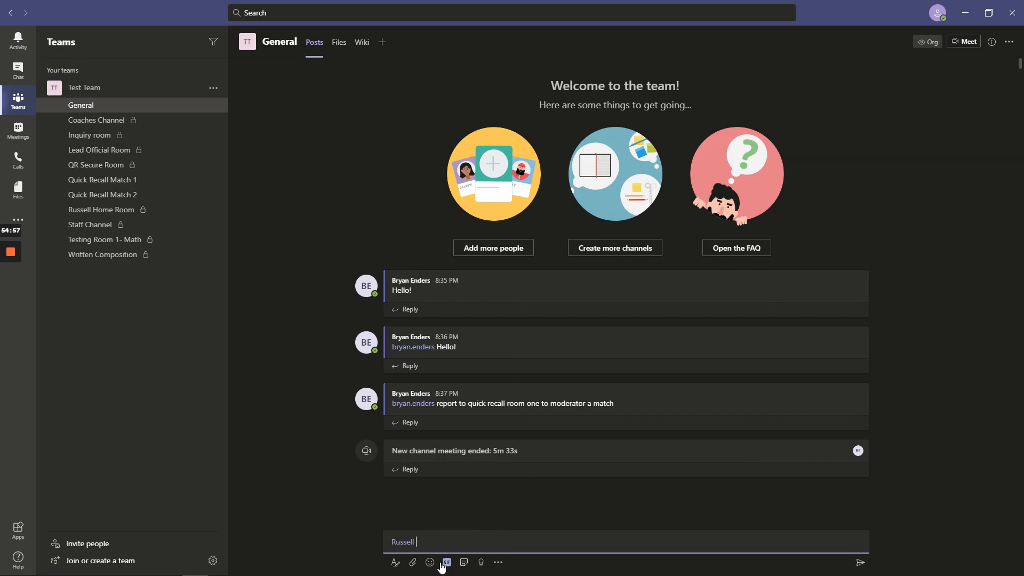
pyautogui.write('Hello!')
pyautogui.press('Return')
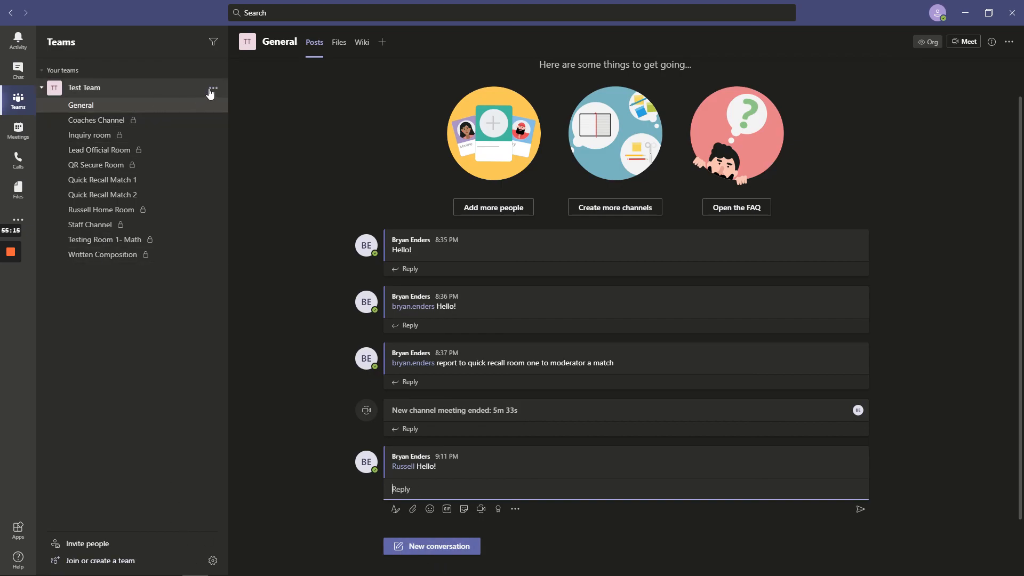
# Open Test Team's Manage team page and expand the Members and guests list
pyautogui.click(213, 88)
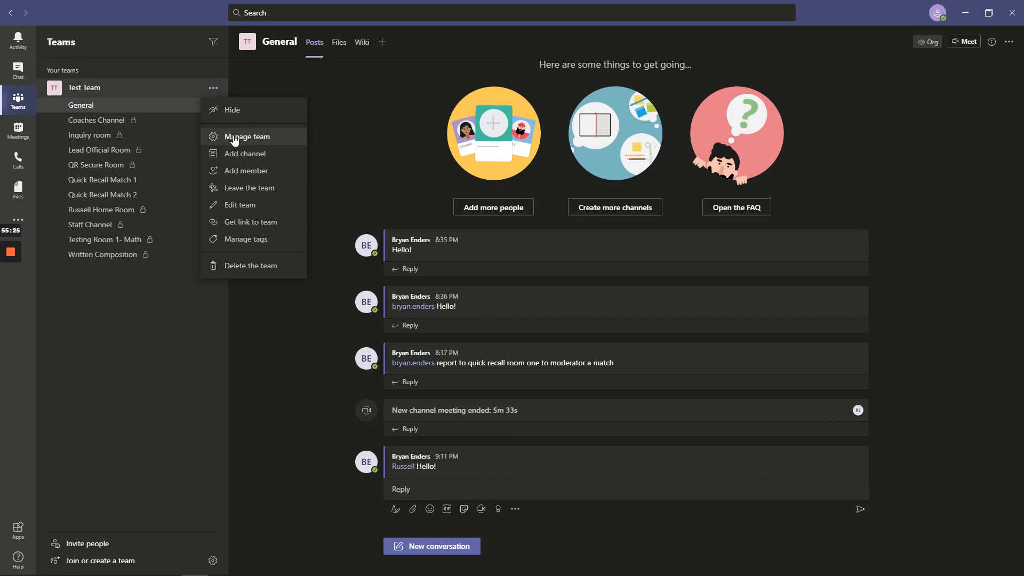
pyautogui.click(233, 139)
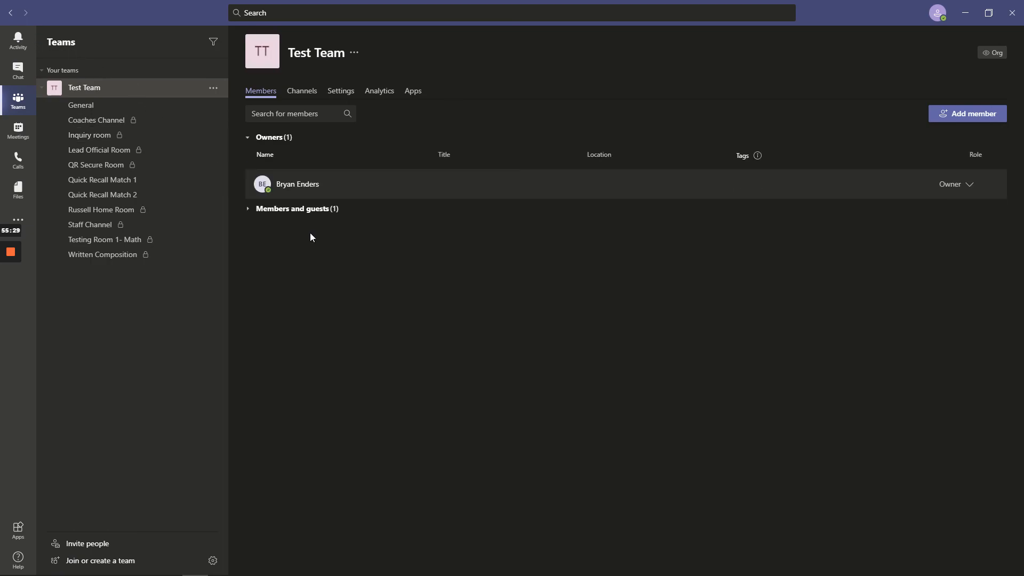
pyautogui.click(309, 209)
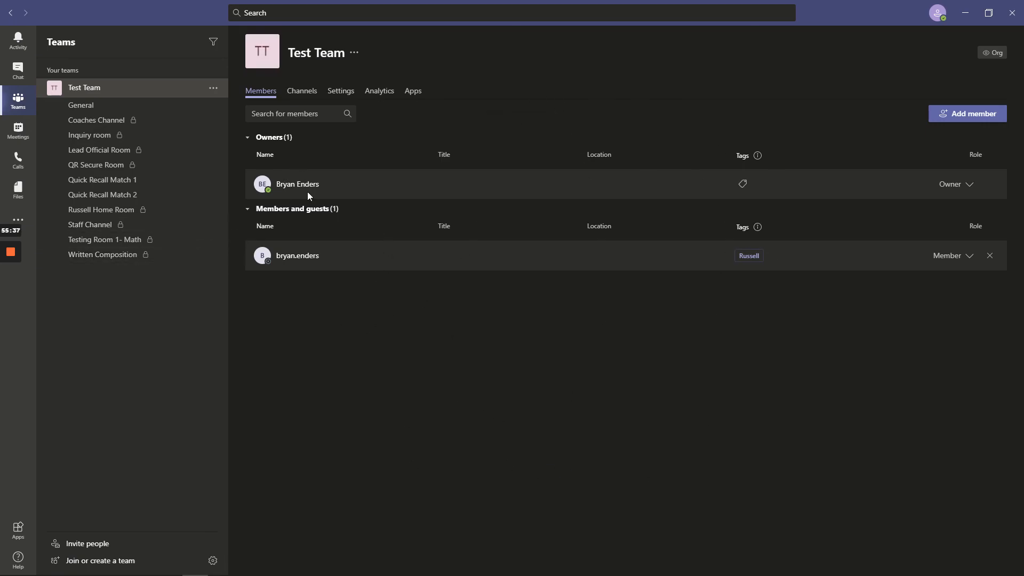
pyautogui.moveTo(287, 188)
# Inspect the member's Role dropdown and the owner's tag choices, leaving both unchanged
pyautogui.click(971, 257)
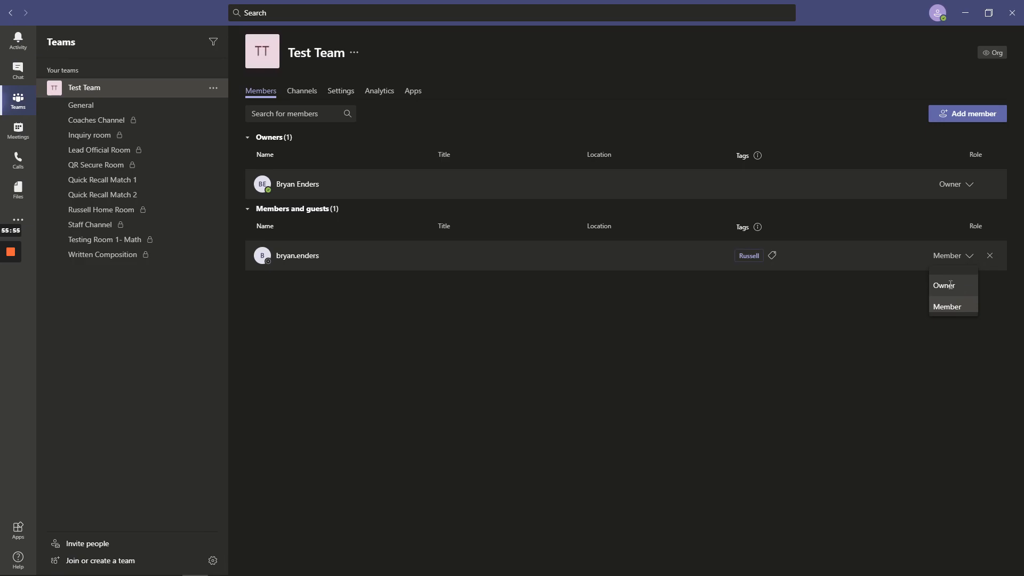
pyautogui.click(759, 397)
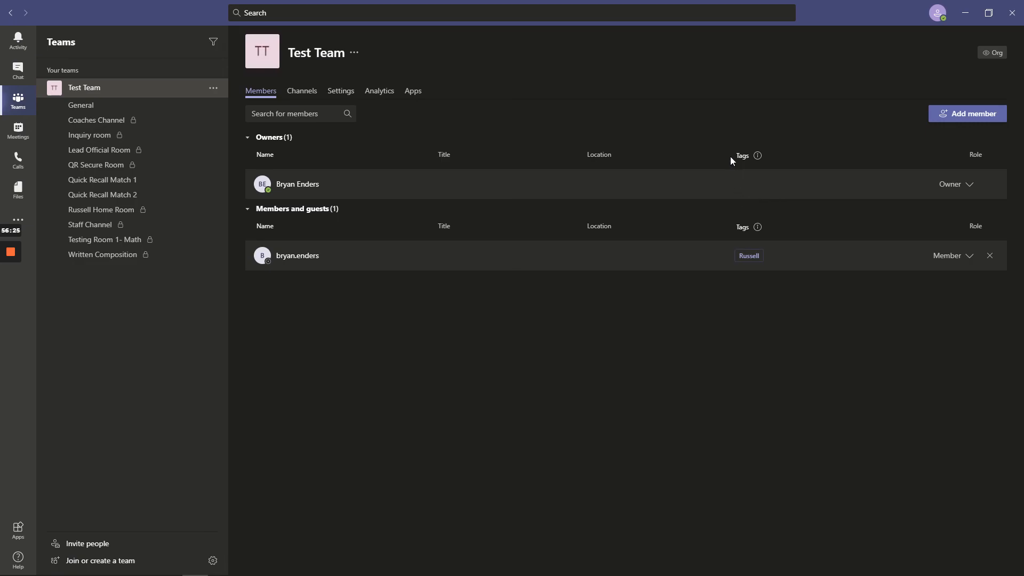
pyautogui.click(743, 185)
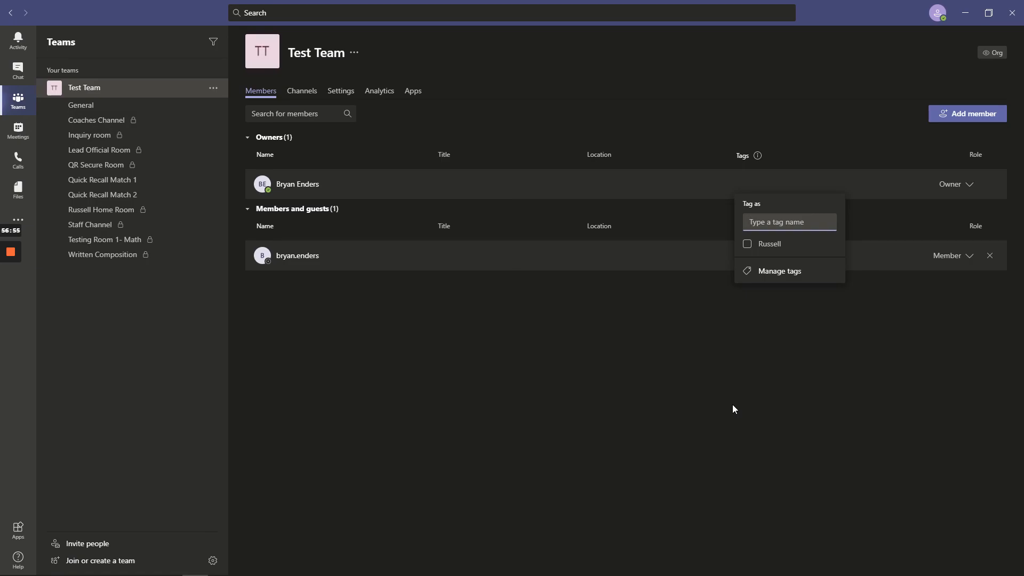
pyautogui.click(586, 328)
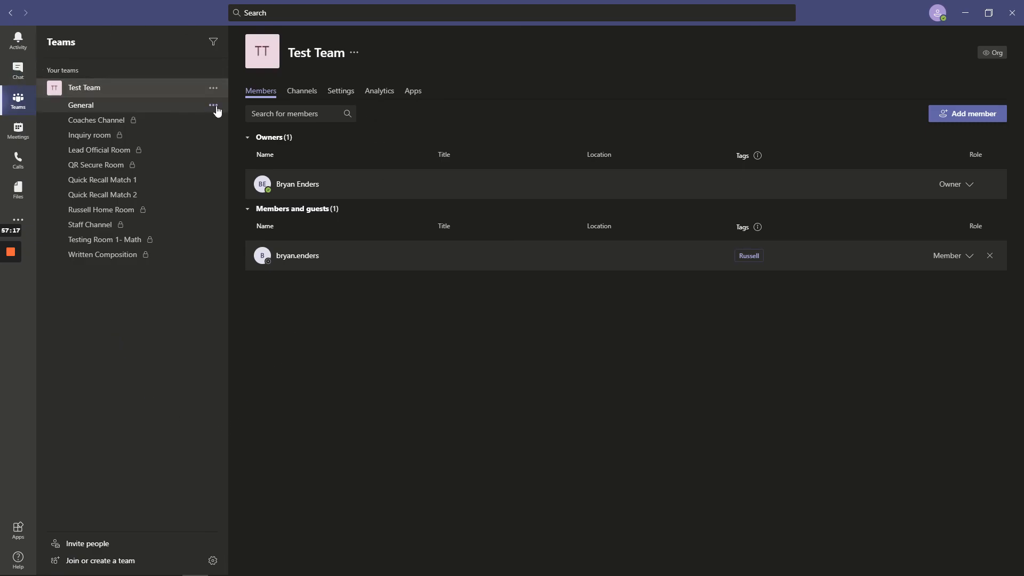
# Send the team member a private chat saying 'What's Up?', then return to Teams
pyautogui.click(18, 77)
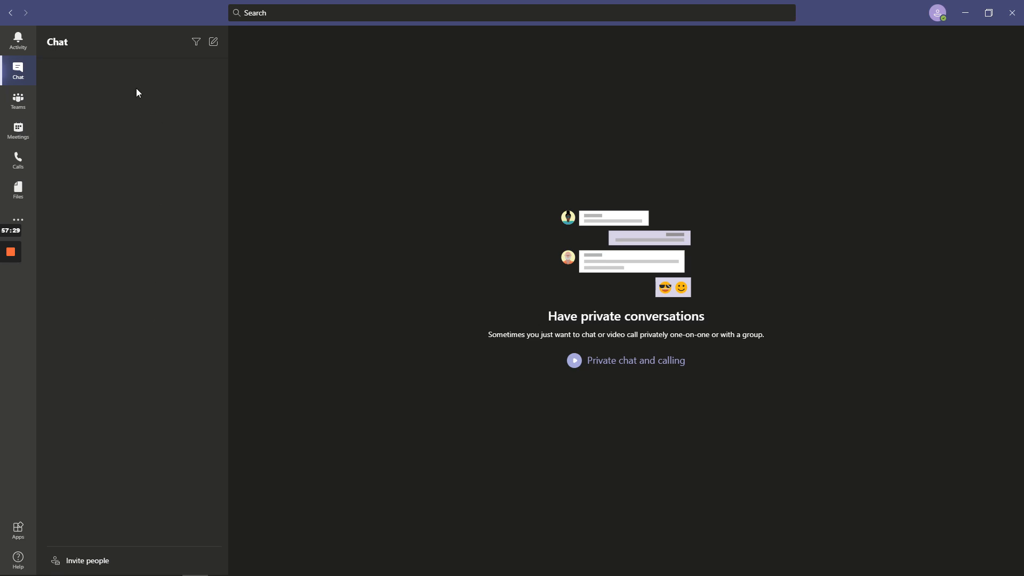
pyautogui.click(213, 42)
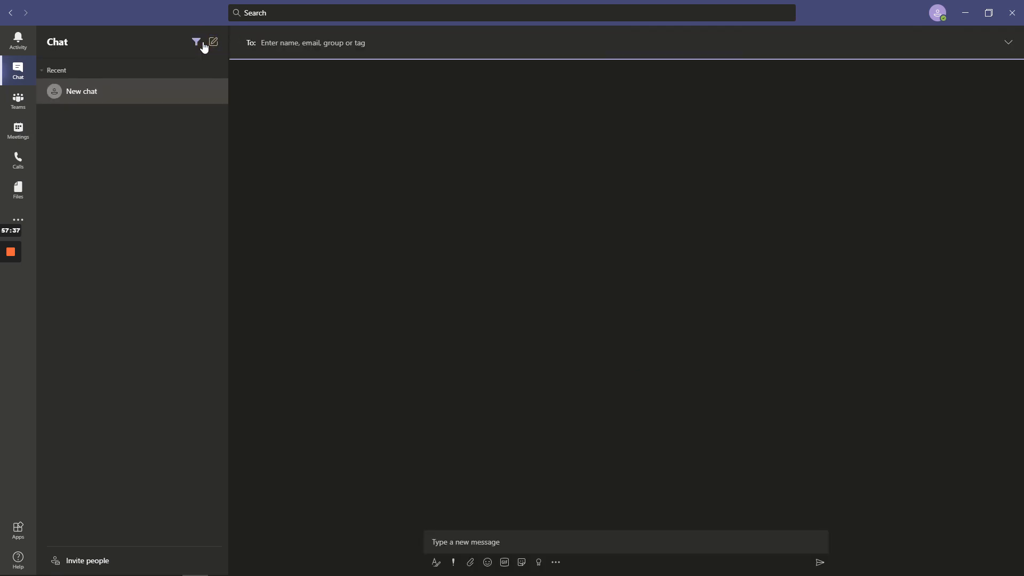
pyautogui.write('bryan')
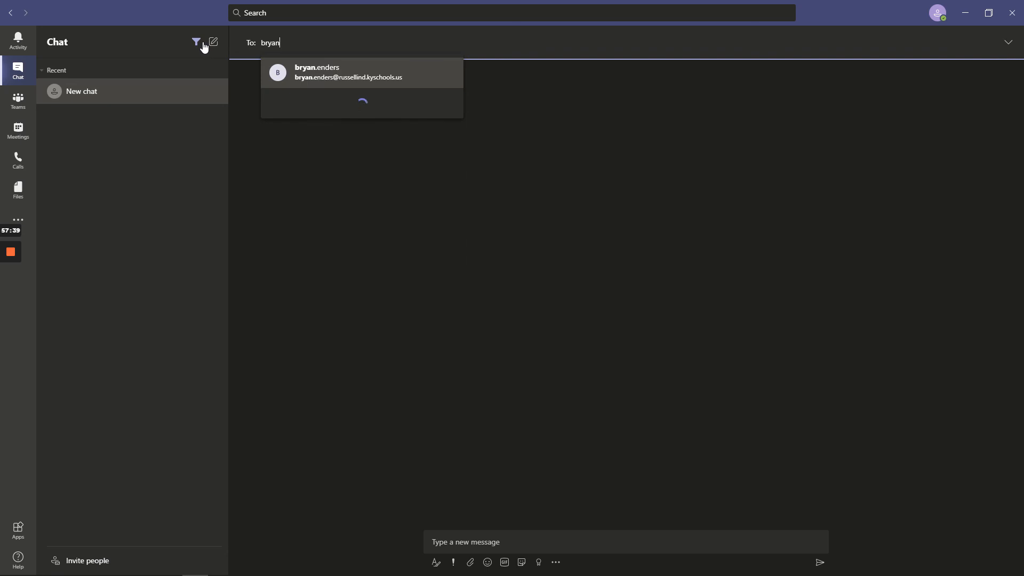
pyautogui.click(335, 82)
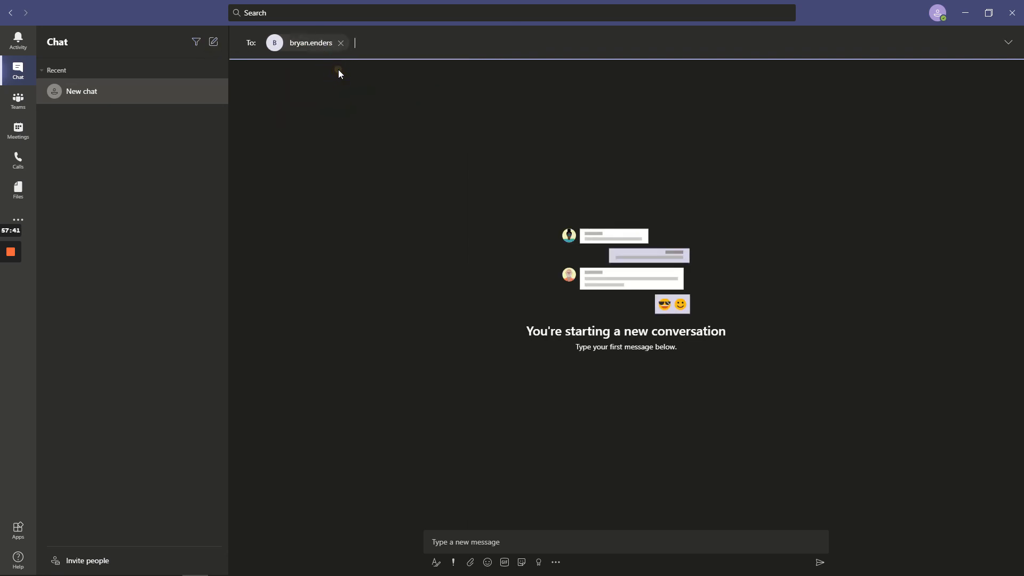
pyautogui.click(517, 542)
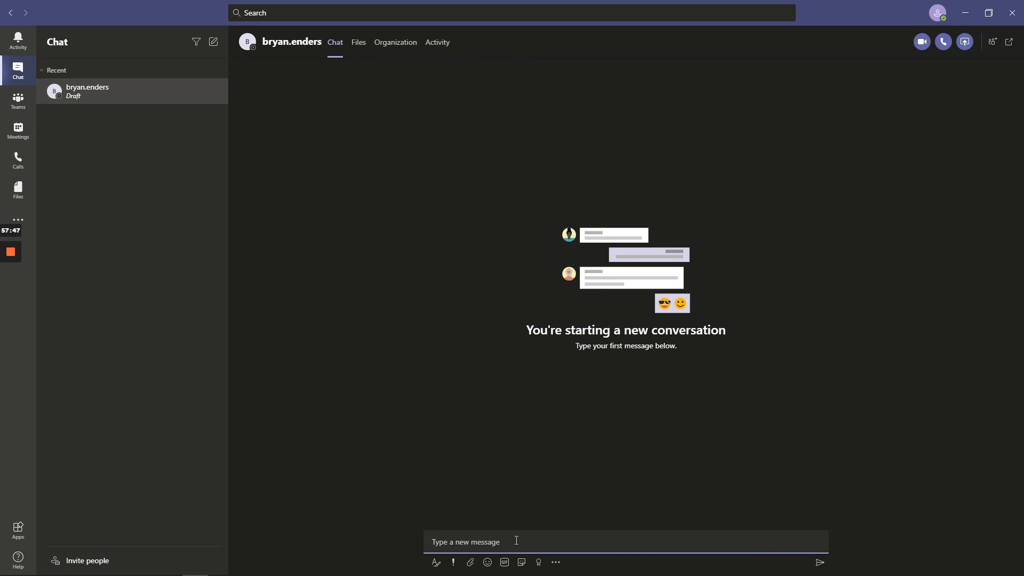
pyautogui.write("What's Up?")
pyautogui.press('Return')
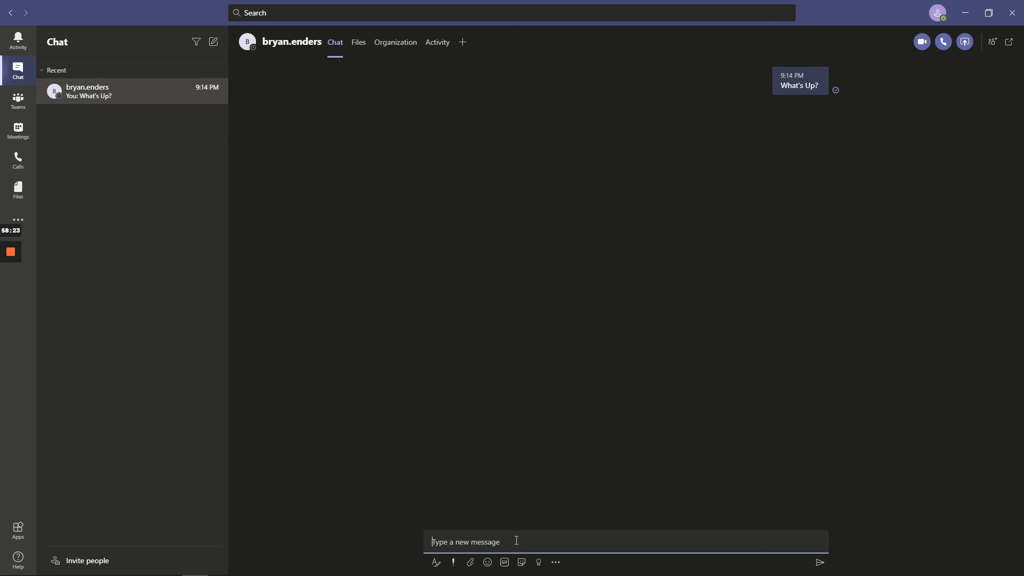
pyautogui.click(15, 110)
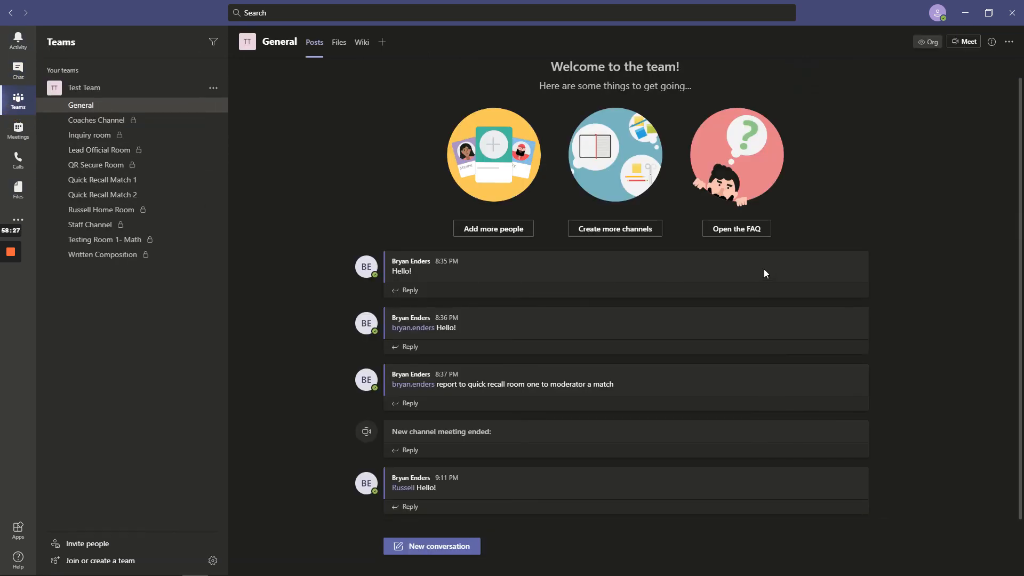